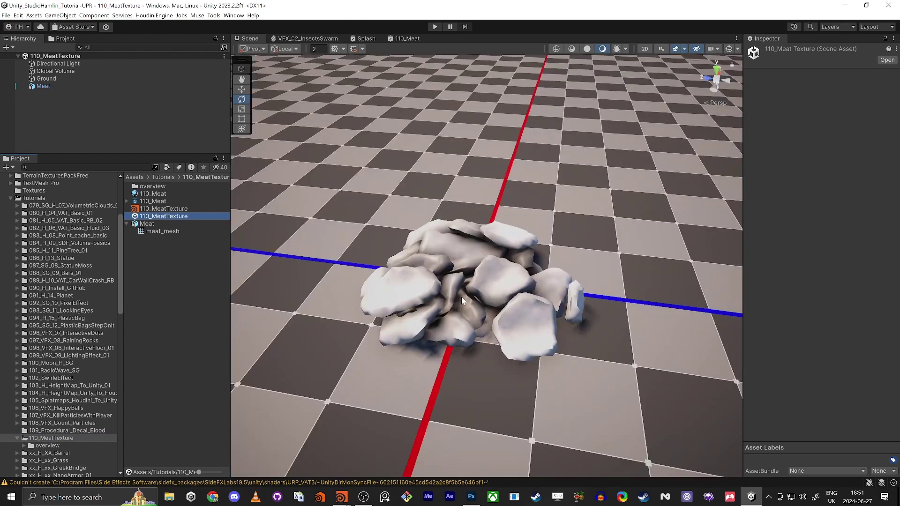
# - Open the 110_Meat shader graph from the 110_MeatTexture project folder
pyautogui.moveTo(471, 275)
pyautogui.mouseDown(button='right')
pyautogui.moveTo(478, 298)
pyautogui.moveTo(467, 288)
pyautogui.mouseUp(button='right')
pyautogui.keyDown('alt'); pyautogui.moveTo(467, 287); pyautogui.dragTo(471, 289); pyautogui.keyUp('alt')
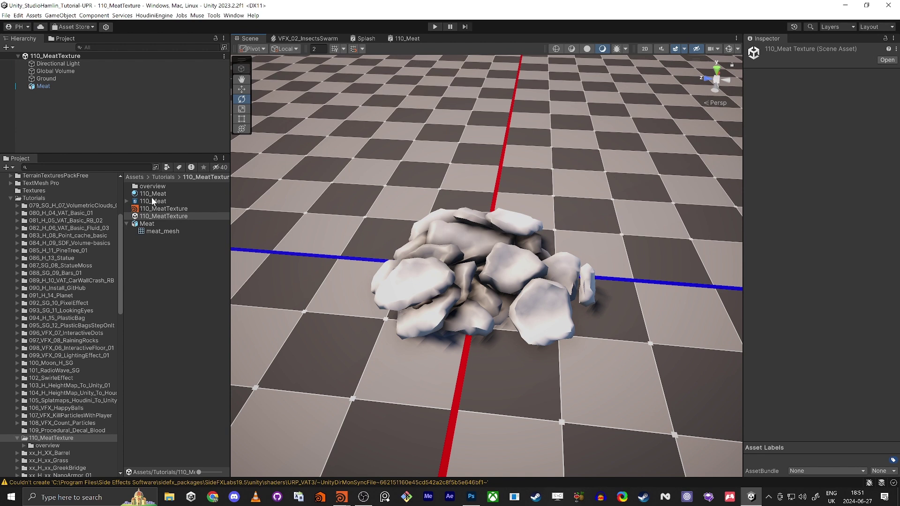
pyautogui.doubleClick(143, 202)
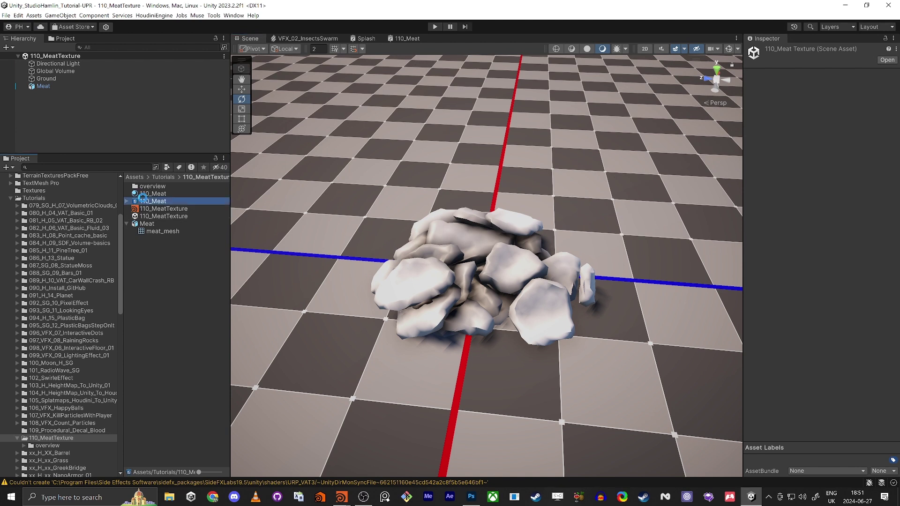
pyautogui.moveTo(412, 282); pyautogui.dragTo(421, 241, button='middle')
pyautogui.scroll(-6, 459, 205)
pyautogui.scroll(4, 459, 205)
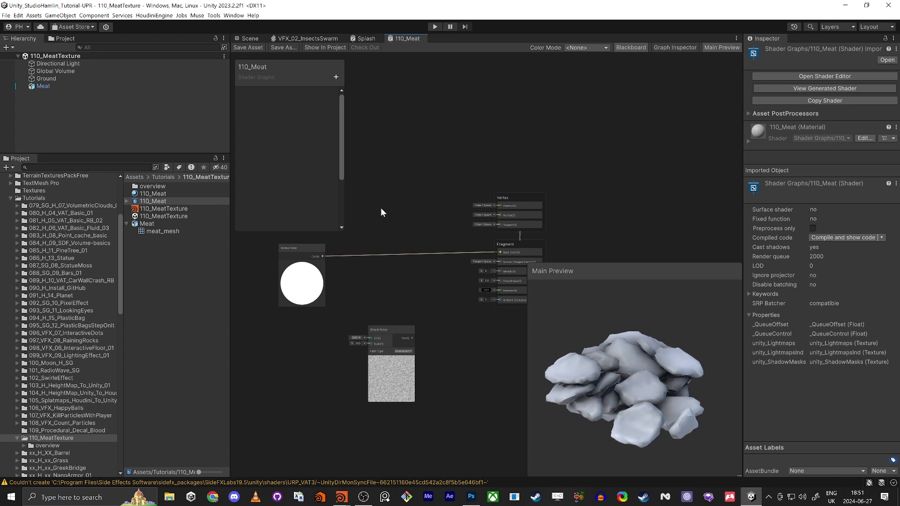
# - Maximize the shader graph editor and delete the unconnected Simple Noise node
pyautogui.hotkey('shift', 'space')
pyautogui.moveTo(361, 287); pyautogui.dragTo(542, 292, button='middle')
pyautogui.scroll(3, 346, 334)
pyautogui.moveTo(305, 307); pyautogui.dragTo(364, 257, button='middle')
pyautogui.moveTo(347, 261); pyautogui.dragTo(407, 327)
pyautogui.press('Delete')
pyautogui.moveTo(257, 167); pyautogui.dragTo(265, 162)
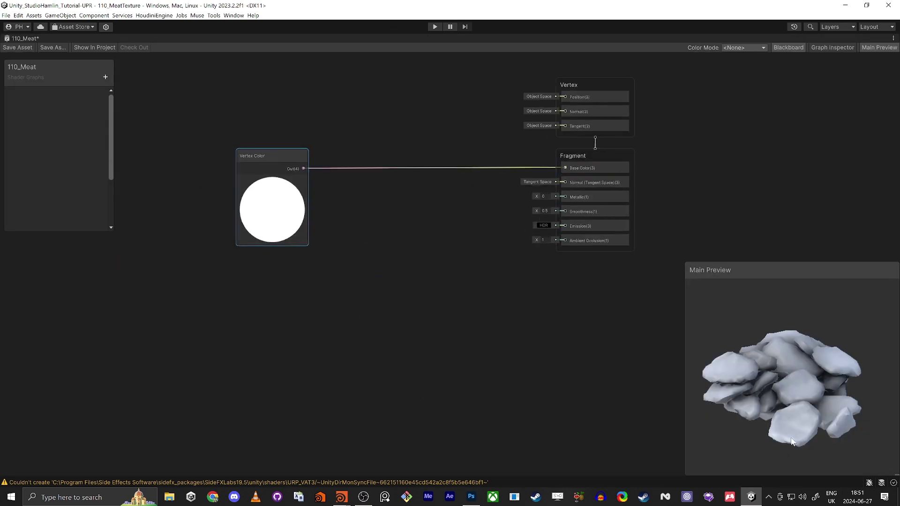
pyautogui.scroll(-2, 463, 387)
pyautogui.scroll(1, 461, 373)
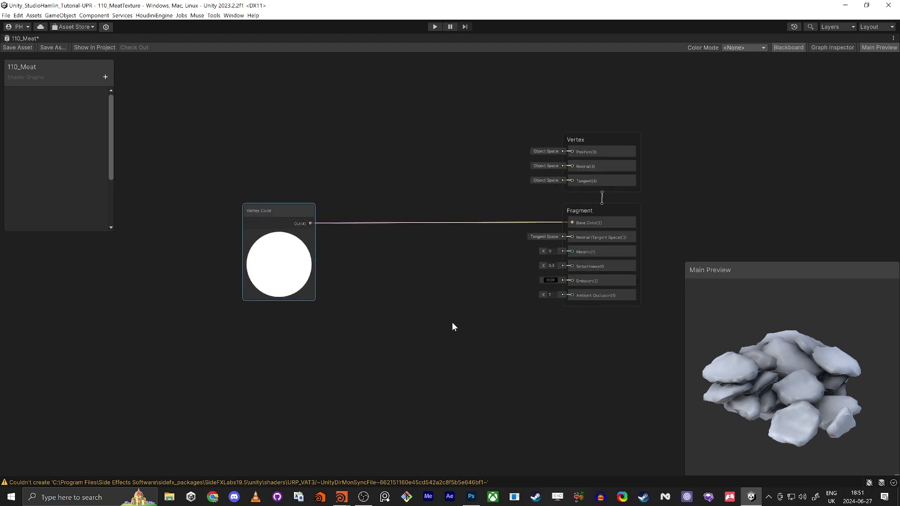
# - Restore the editor layout, close the VFX_02_InsectsSwarm and Splash graphs, and view the meat mesh in the scene
pyautogui.scroll(-1, 457, 316)
pyautogui.hotkey('shift', 'space')
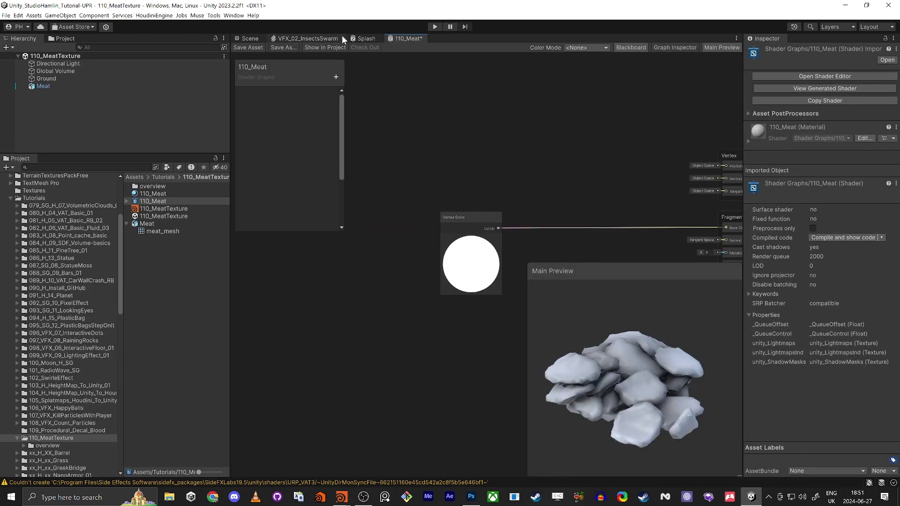
pyautogui.middleClick(311, 37)
pyautogui.middleClick(288, 37)
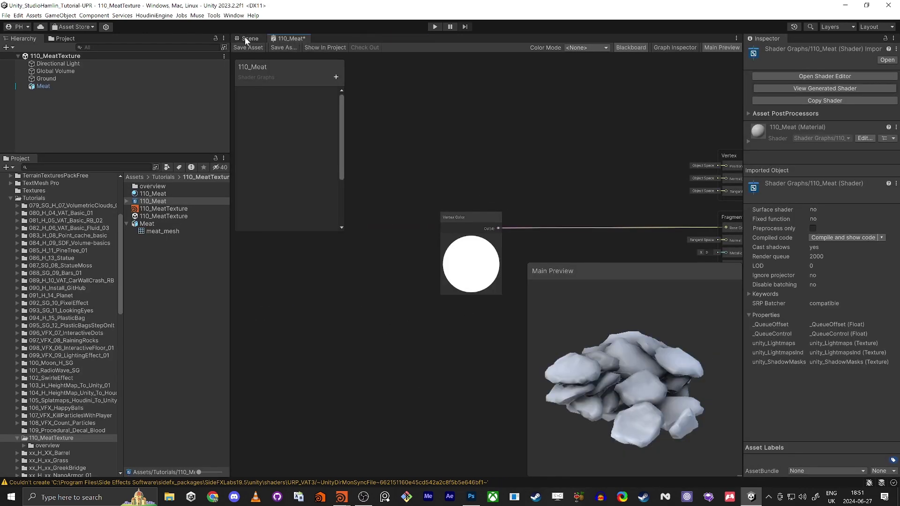
pyautogui.click(246, 38)
pyautogui.moveTo(452, 237)
pyautogui.mouseDown(button='right')
pyautogui.moveTo(484, 245)
pyautogui.moveTo(465, 236)
pyautogui.mouseUp(button='right')
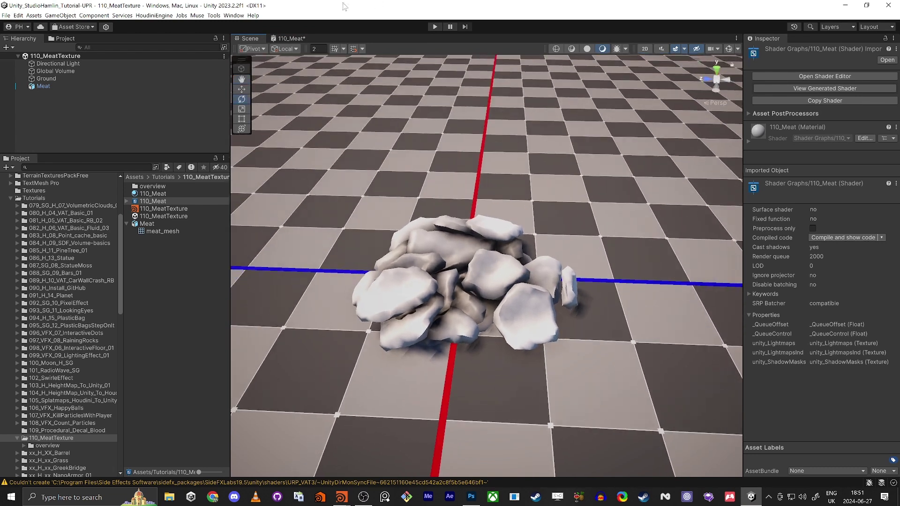
# - Return to the 110_Meat shader graph and maximize its editor
pyautogui.click(287, 38)
pyautogui.hotkey('shift', 'space')
pyautogui.scroll(-2, 506, 328)
pyautogui.moveTo(519, 311); pyautogui.dragTo(400, 302, button='middle')
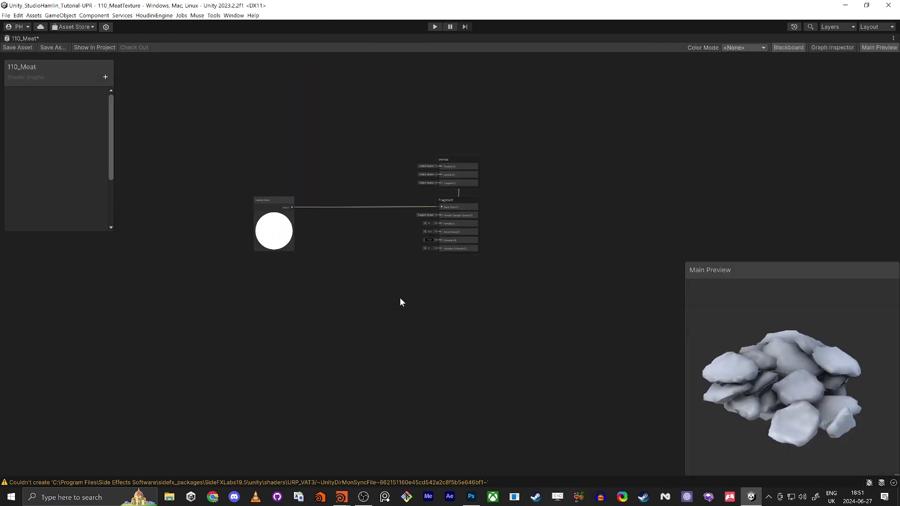
pyautogui.scroll(3, 422, 206)
pyautogui.moveTo(429, 201); pyautogui.dragTo(502, 251, button='middle')
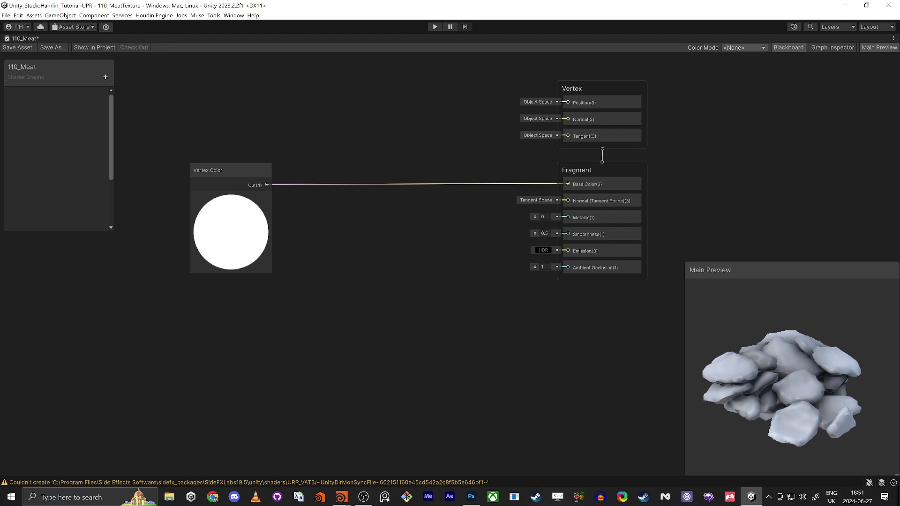
pyautogui.hotkey('alt', 'Tab')
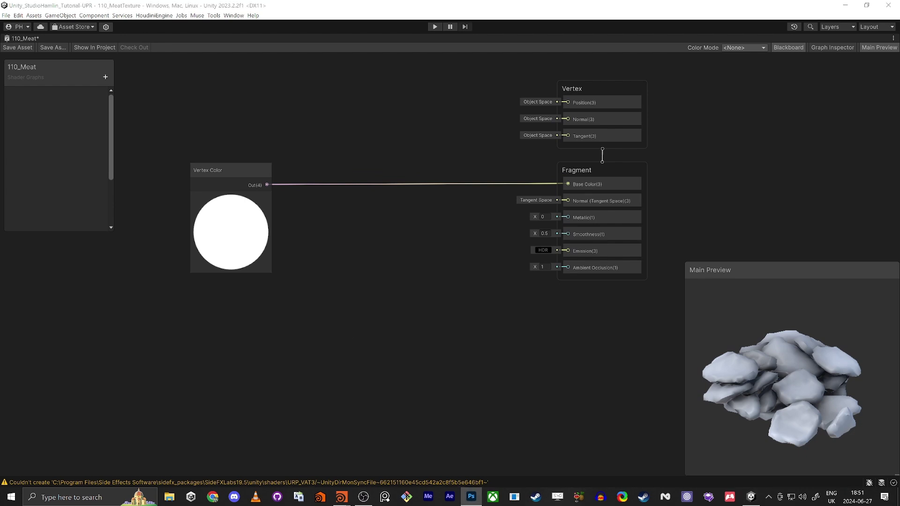
pyautogui.hotkey('alt', 'Tab')
# - Add a Voronoi noise node to the empty area below the Vertex Color node
pyautogui.press('space')
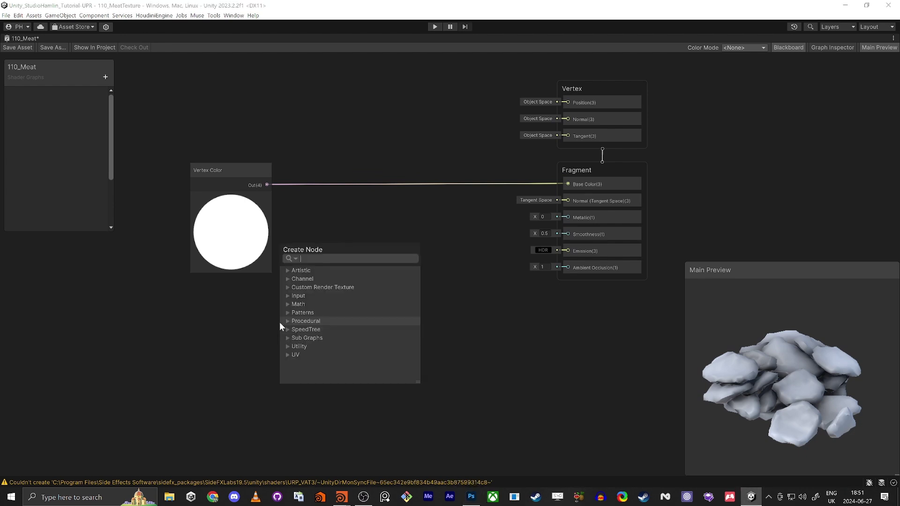
pyautogui.write('noise')
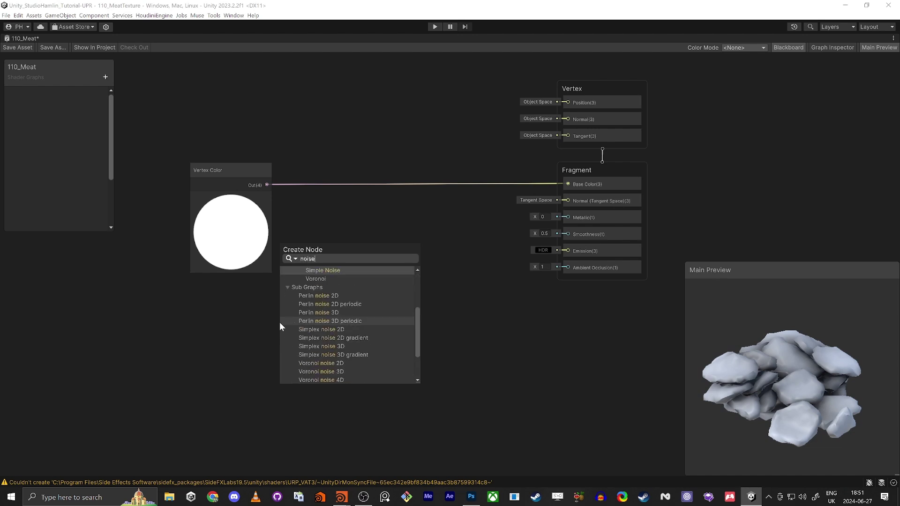
pyautogui.press('Down')
pyautogui.press('Return')
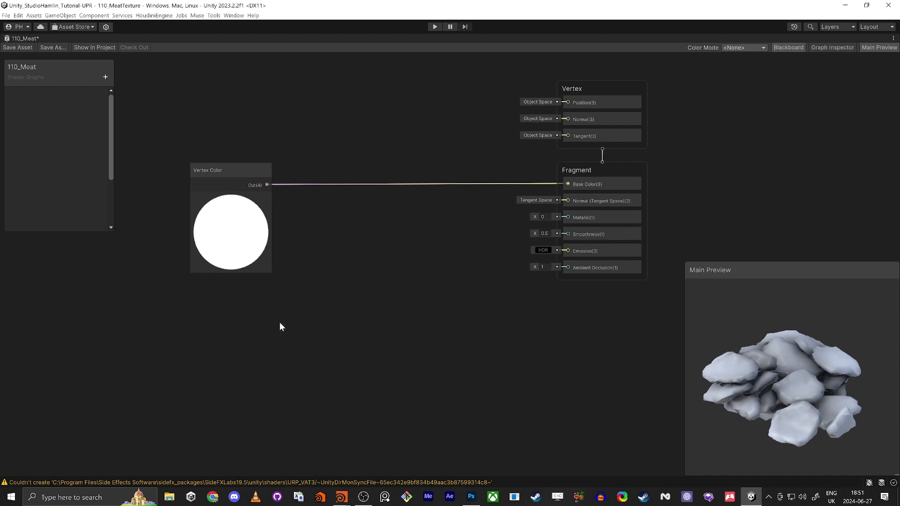
# - Delete the Vertex Color node and move the Voronoi node farther from the Fragment block
pyautogui.scroll(-2, 415, 257)
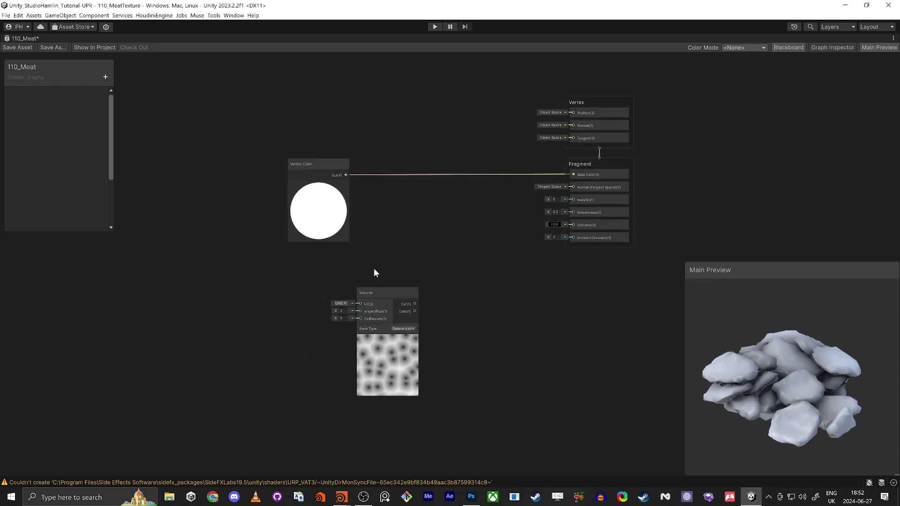
pyautogui.moveTo(323, 158); pyautogui.dragTo(328, 116)
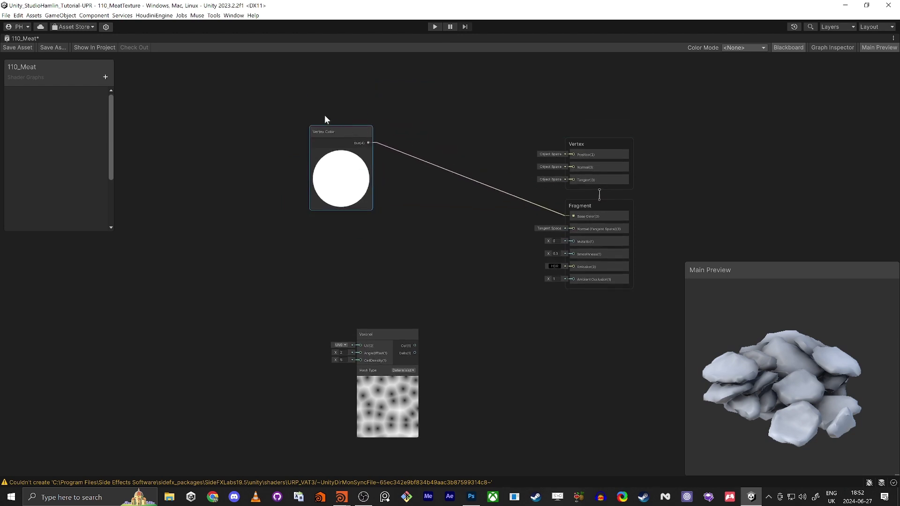
pyautogui.press('Delete')
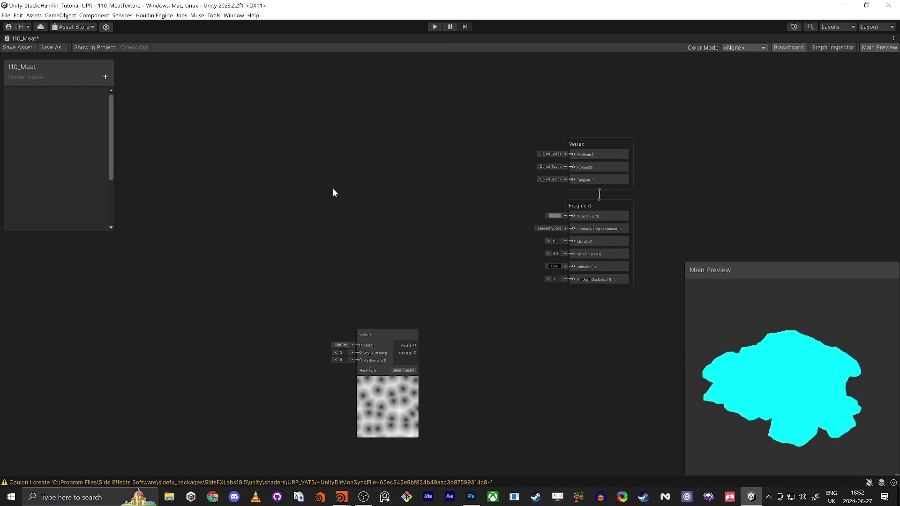
pyautogui.moveTo(392, 334); pyautogui.dragTo(214, 251)
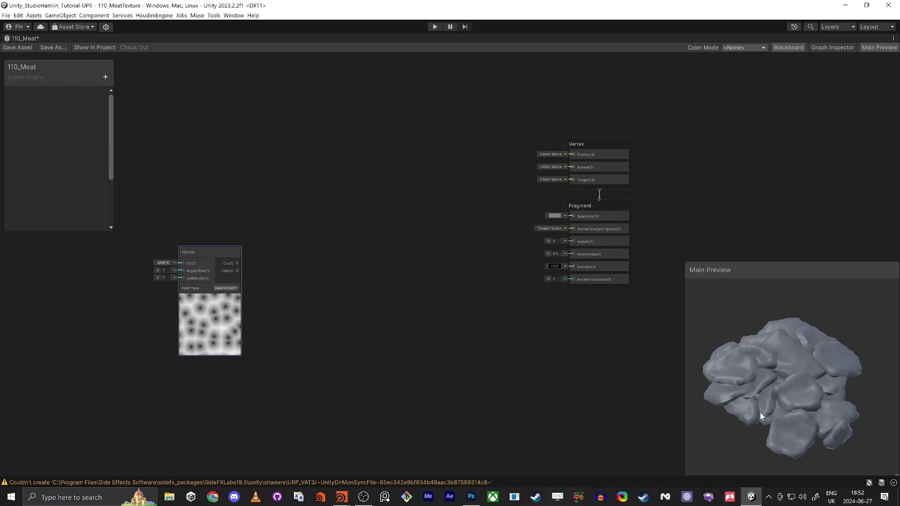
# - Connect the Voronoi node's Out to the Fragment Base Color and rotate the preview mesh to inspect the pattern
pyautogui.hotkey('alt', 'Tab')
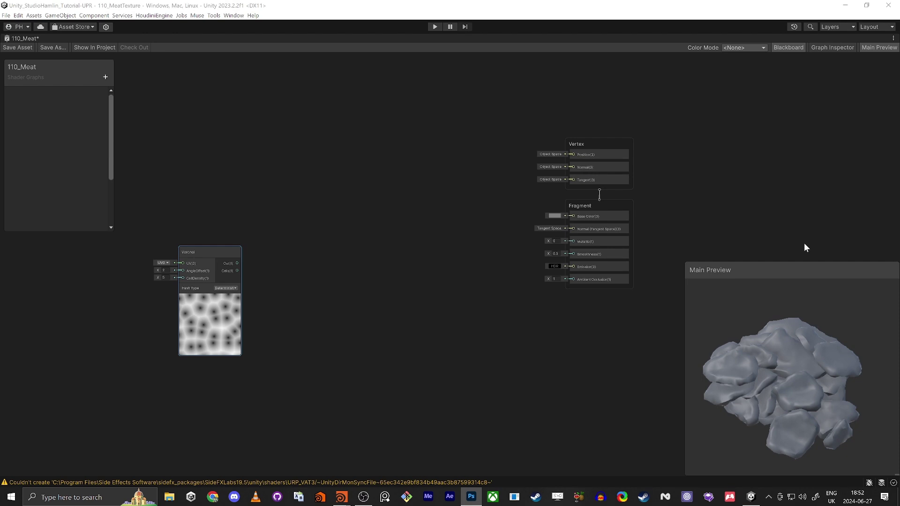
pyautogui.click(164, 277)
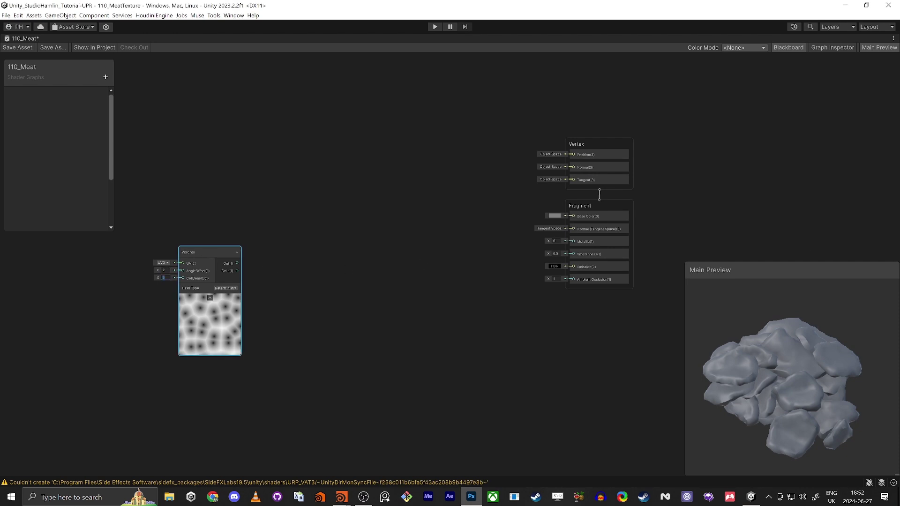
pyautogui.moveTo(233, 264); pyautogui.dragTo(572, 215)
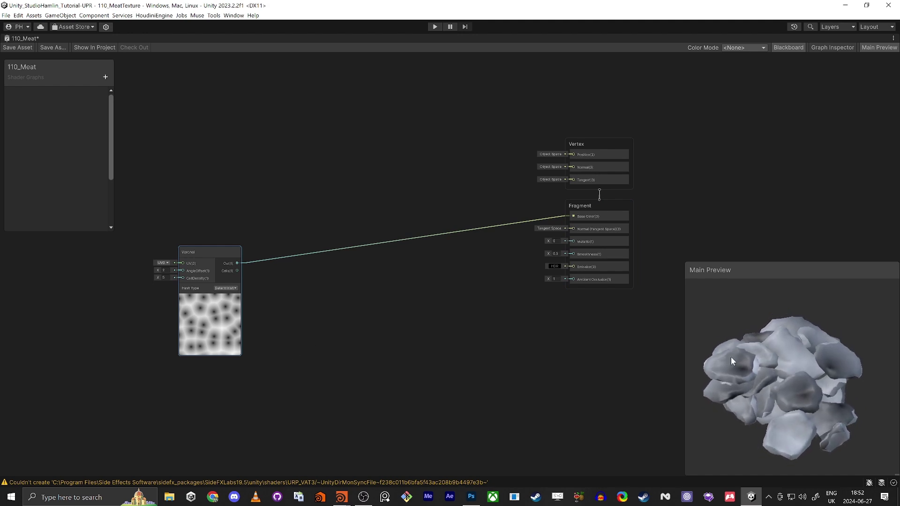
pyautogui.moveTo(783, 378); pyautogui.dragTo(717, 404)
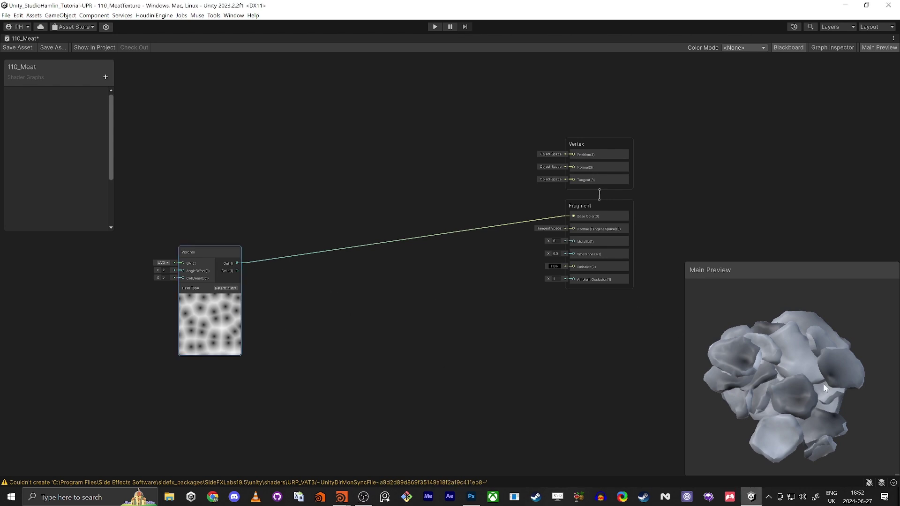
# - Add a Tiling And Offset node before the Voronoi node and connect its output to the Voronoi UV input
pyautogui.moveTo(443, 336); pyautogui.dragTo(626, 318, button='middle')
pyautogui.moveTo(400, 221); pyautogui.dragTo(507, 181, button='middle')
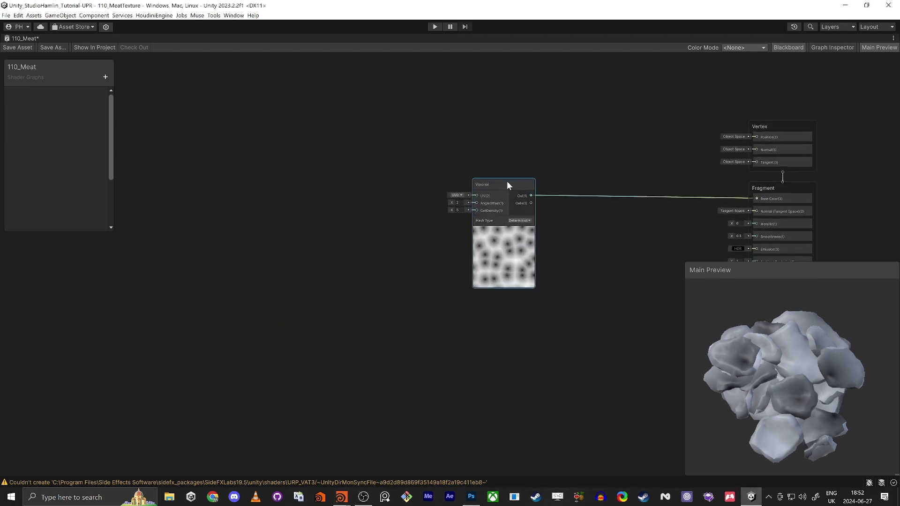
pyautogui.press('space')
pyautogui.write('tiling')
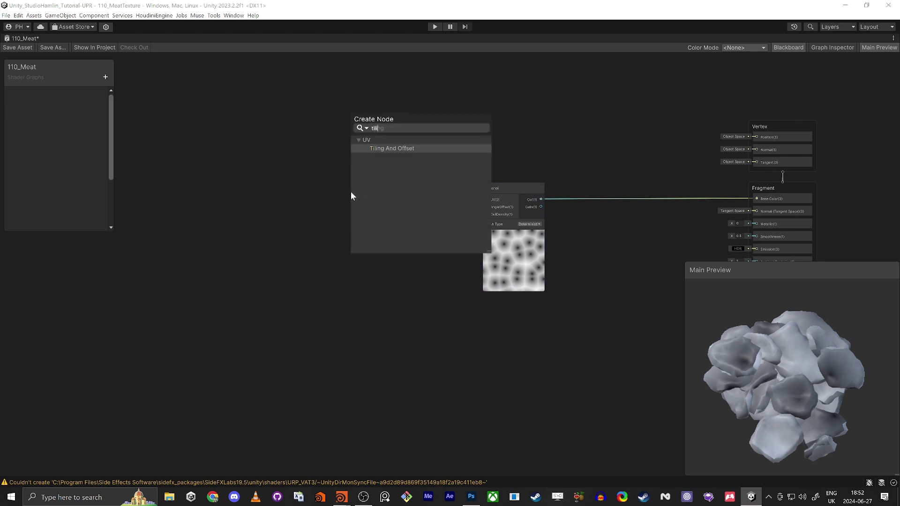
pyautogui.press('Return')
pyautogui.moveTo(409, 218); pyautogui.dragTo(486, 199)
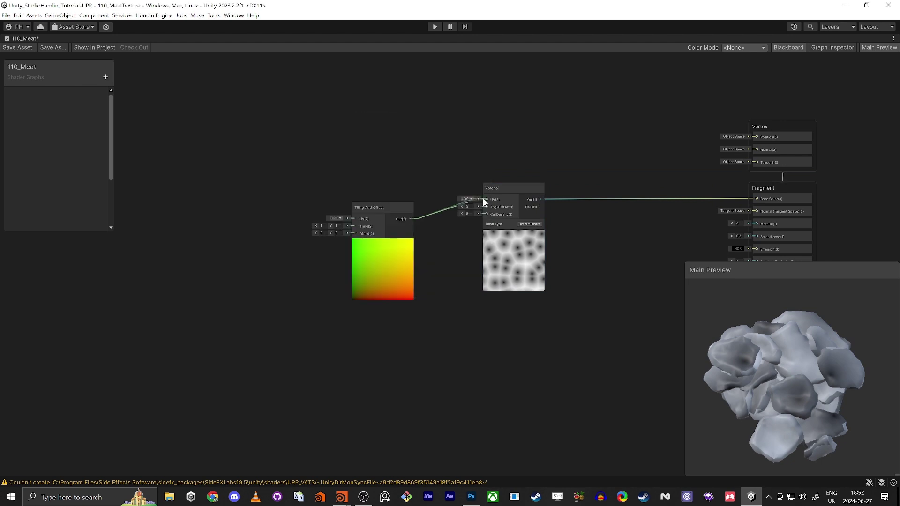
pyautogui.moveTo(385, 210); pyautogui.dragTo(334, 198)
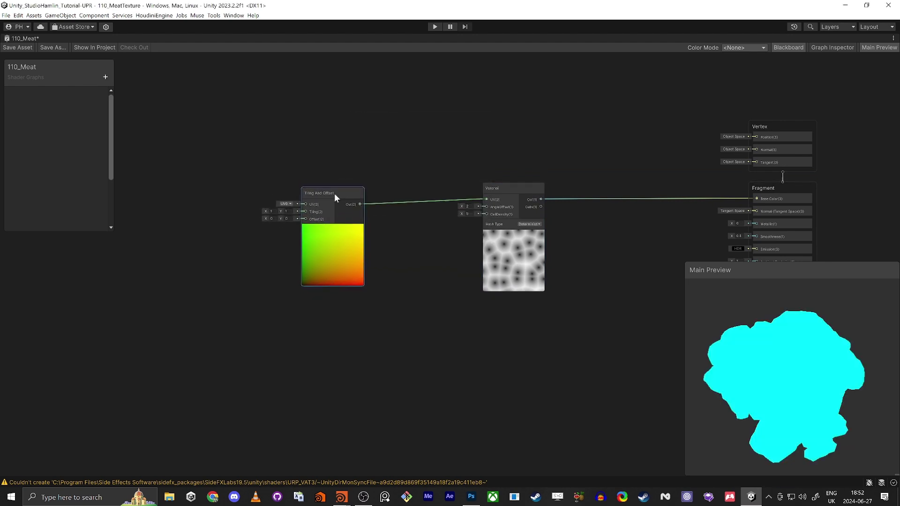
# - Set the Tiling Y value of the Tiling And Offset node to 11 and inspect the stretched pattern on the preview mesh
pyautogui.write('1')
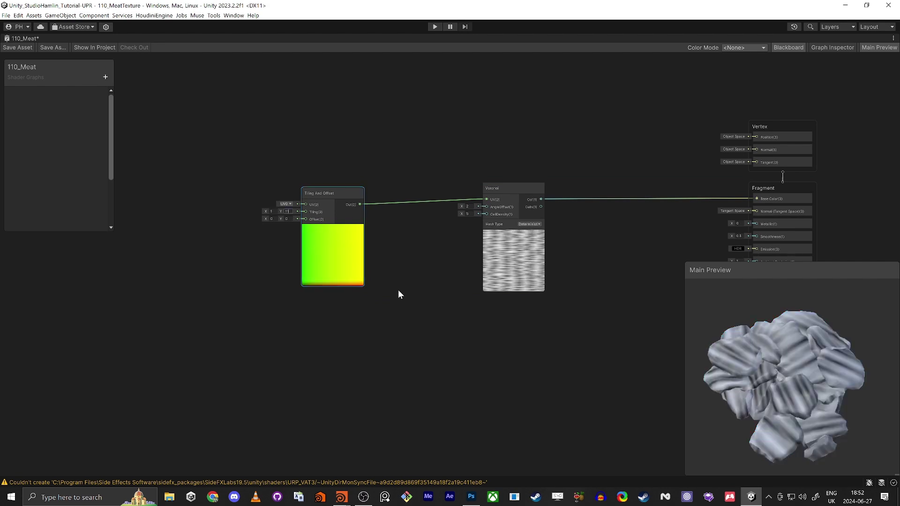
pyautogui.click(418, 344)
pyautogui.moveTo(824, 373); pyautogui.dragTo(774, 372)
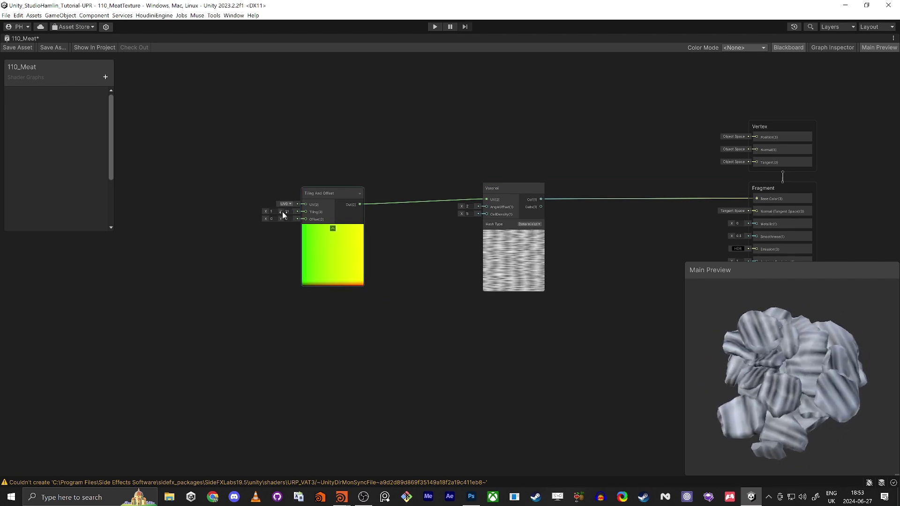
pyautogui.moveTo(282, 211); pyautogui.dragTo(304, 228)
pyautogui.hotkey('ctrl', 'z')
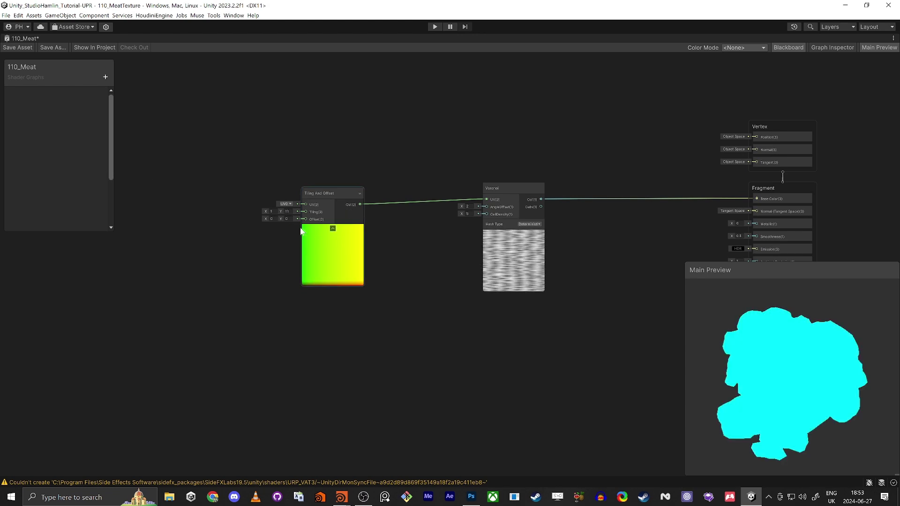
# - Add a Vector 2 property to the graph and name it MeatTextureTiling
pyautogui.click(105, 77)
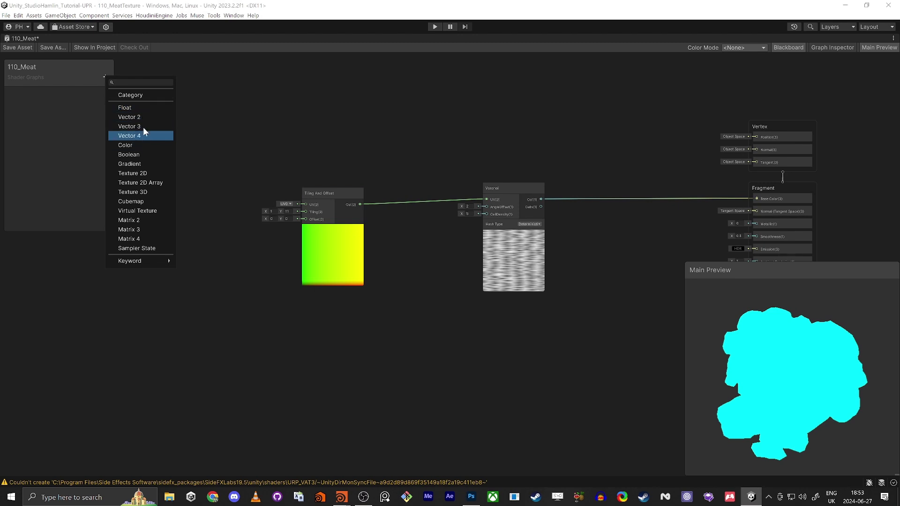
pyautogui.click(143, 115)
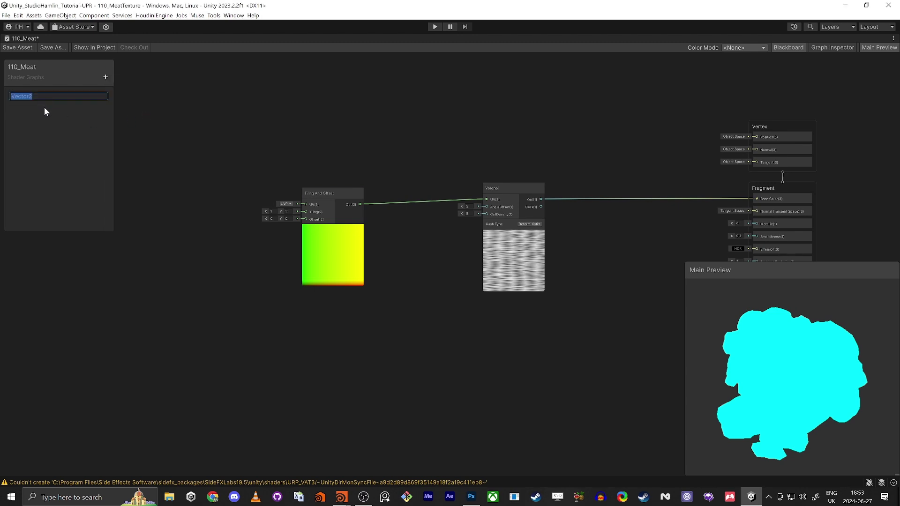
pyautogui.write('tiling')
pyautogui.press('Return')
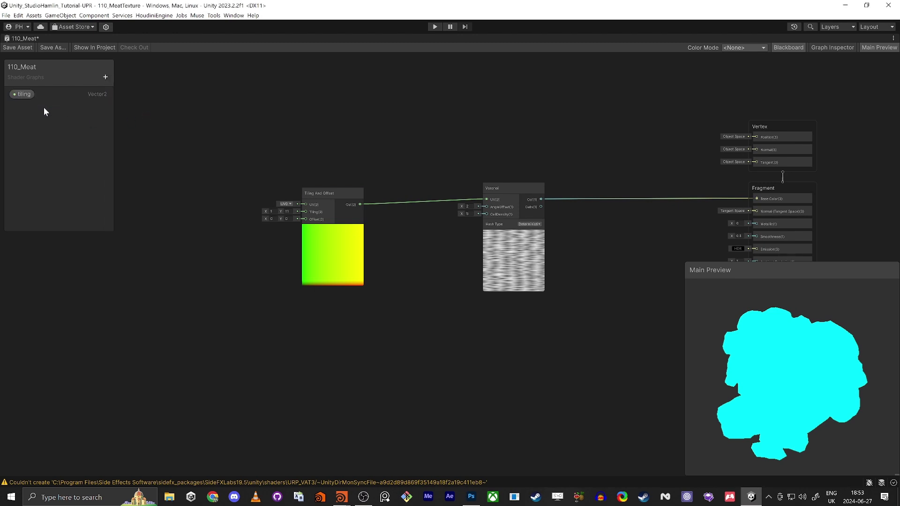
pyautogui.doubleClick(25, 95)
pyautogui.write('MeatTextureTiling')
pyautogui.press('Return')
# - Set the MeatTextureTiling default values, with X at 1, and connect the property to the Tiling input of Tiling And Offset
pyautogui.click(833, 47)
pyautogui.click(840, 135)
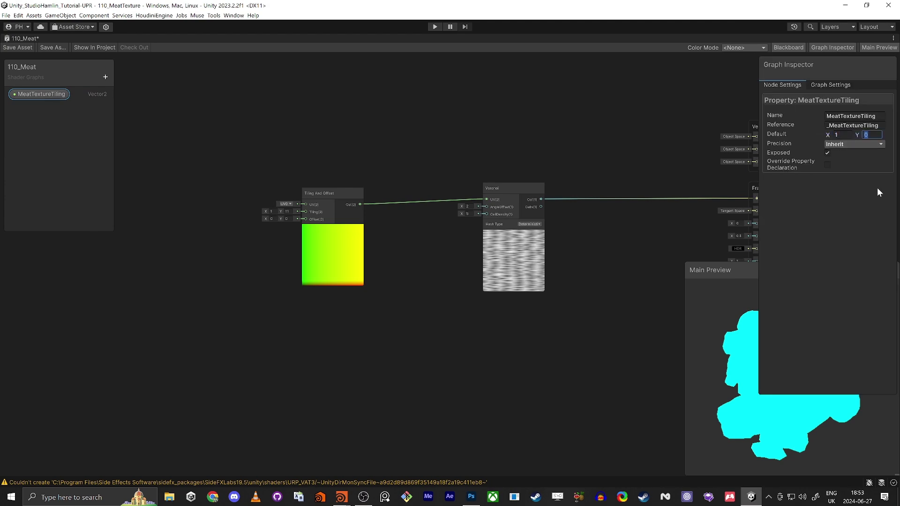
pyautogui.press('Tab')
pyautogui.click(830, 47)
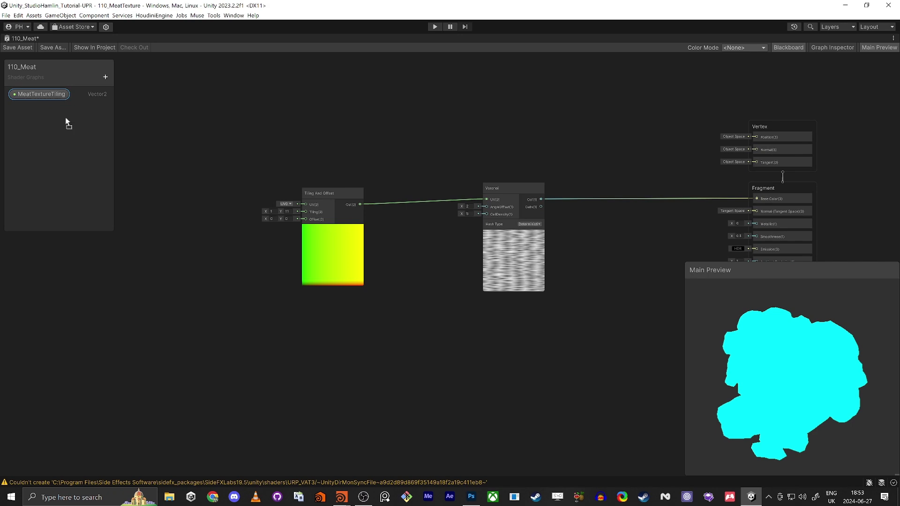
pyautogui.moveTo(219, 209); pyautogui.dragTo(306, 212)
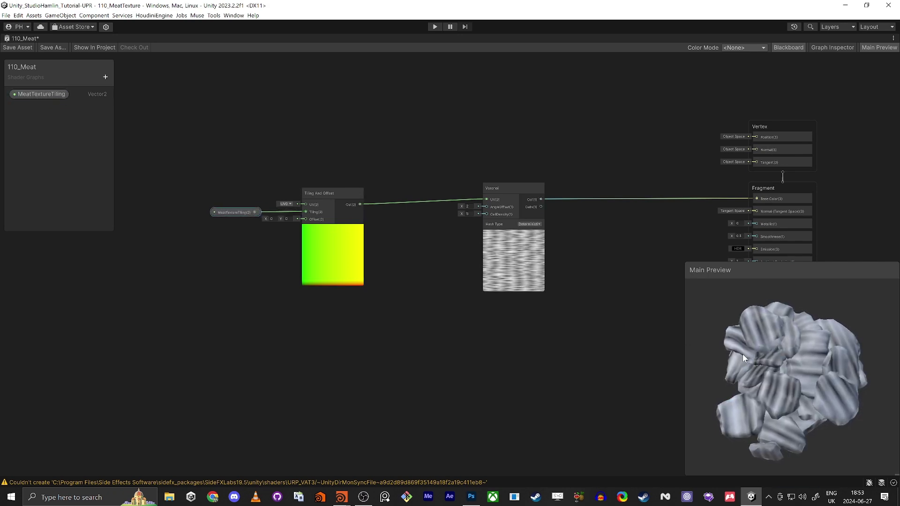
# - Move the Tiling And Offset and MeatTextureTiling nodes away from the Voronoi node to leave room between them
pyautogui.moveTo(322, 187); pyautogui.dragTo(313, 182)
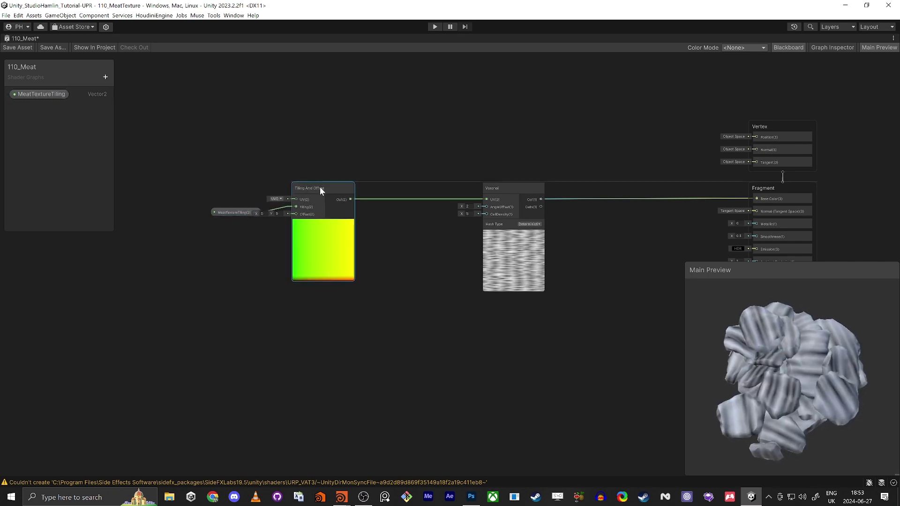
pyautogui.moveTo(243, 212); pyautogui.dragTo(210, 209)
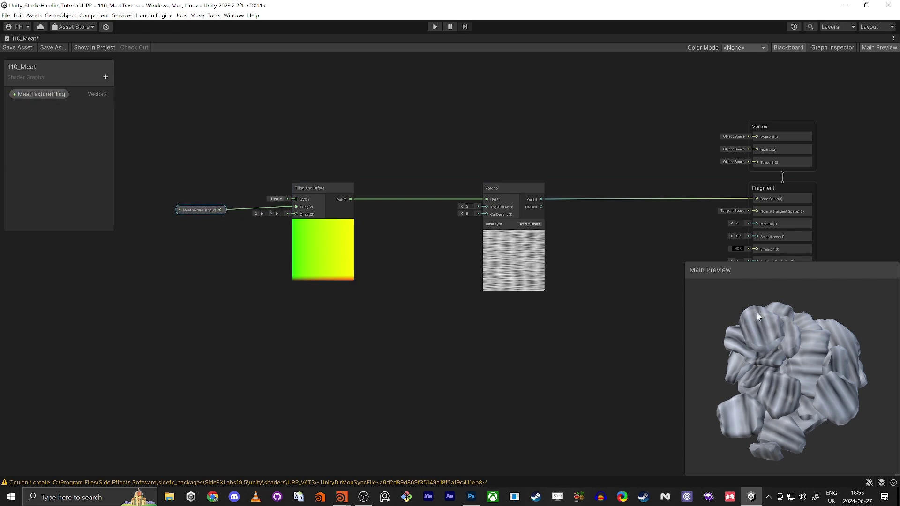
pyautogui.hotkey('alt', 'Tab')
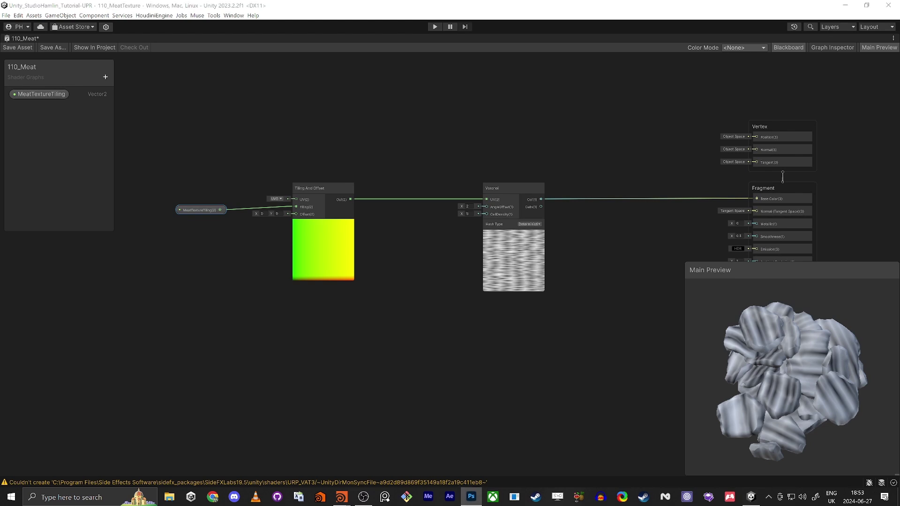
pyautogui.moveTo(378, 321); pyautogui.dragTo(467, 290, button='middle')
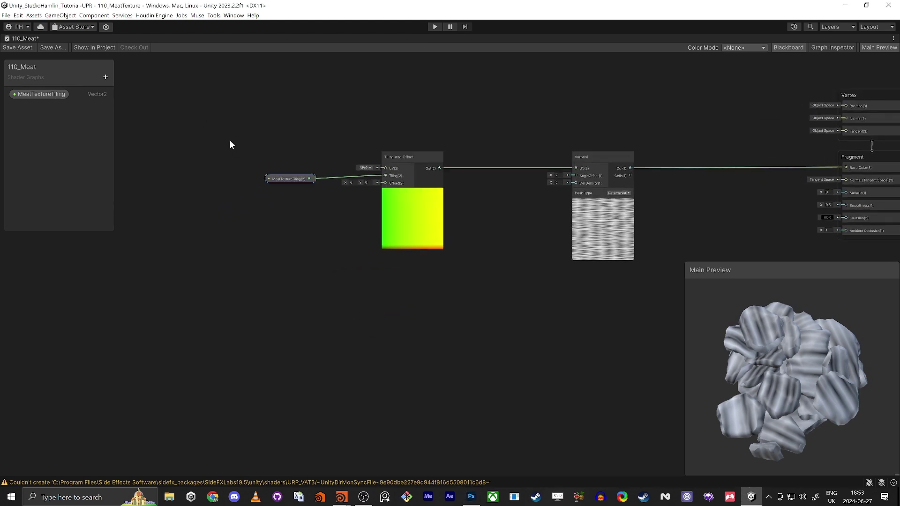
pyautogui.moveTo(229, 139); pyautogui.dragTo(463, 281)
pyautogui.moveTo(403, 153); pyautogui.dragTo(331, 158)
# - Insert an Add node between Tiling And Offset and Voronoi, using its A input and feeding the Voronoi UV input
pyautogui.click(500, 226)
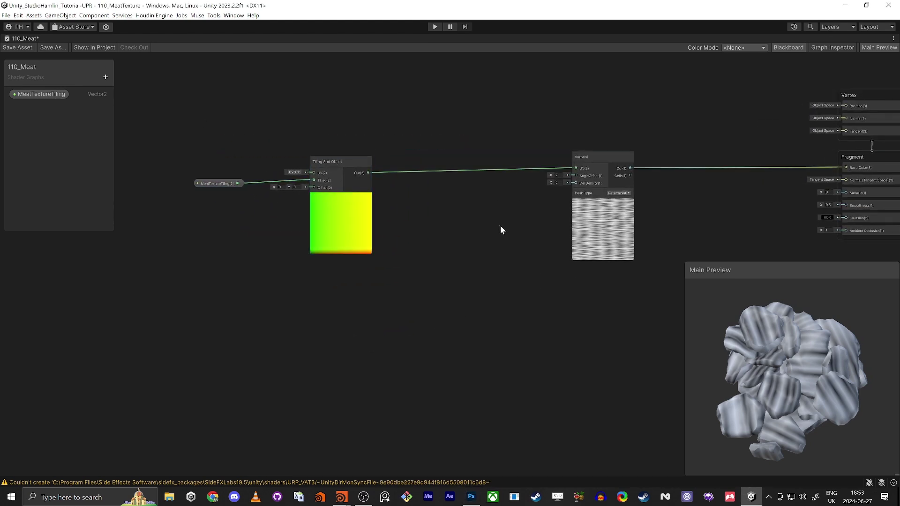
pyautogui.press('space')
pyautogui.write('add')
pyautogui.press('Return')
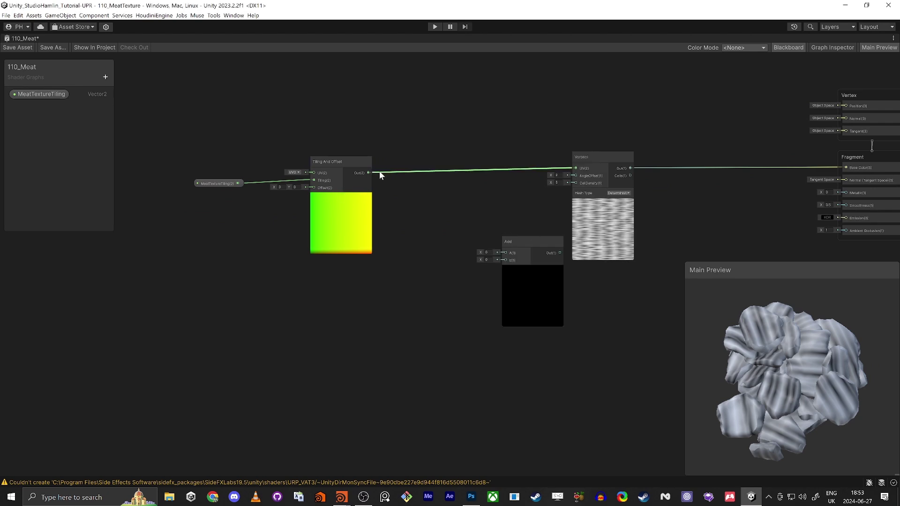
pyautogui.moveTo(368, 172); pyautogui.dragTo(574, 173)
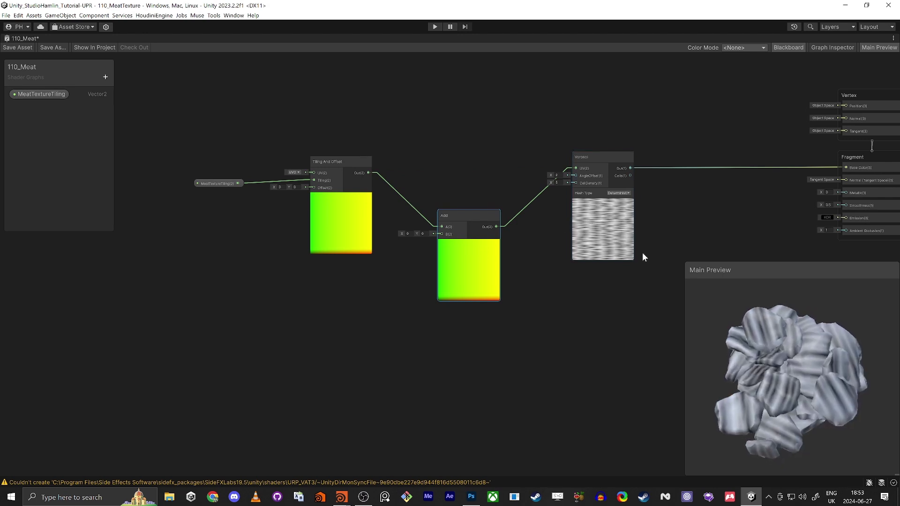
# - Add a Simple Noise node below the Tiling And Offset node and connect its output to the B input of Add
pyautogui.moveTo(427, 311); pyautogui.dragTo(560, 257, button='middle')
pyautogui.press('space')
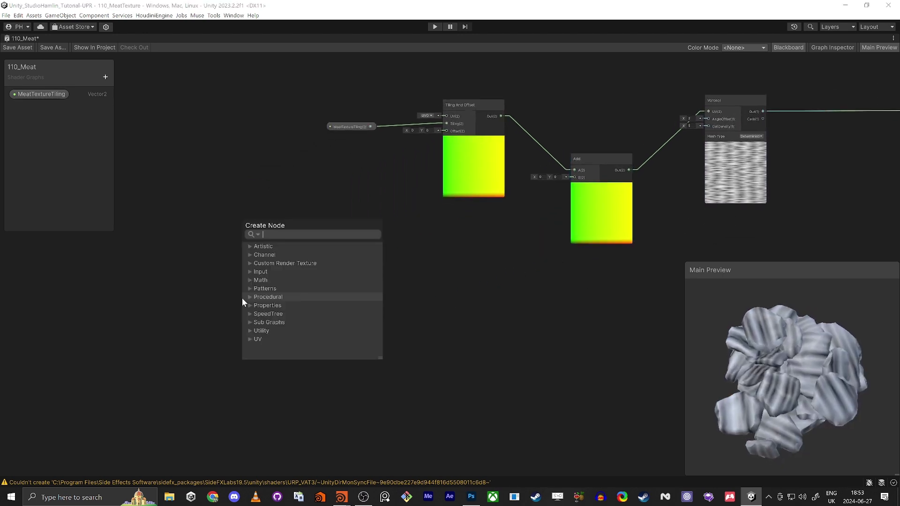
pyautogui.write('slmp')
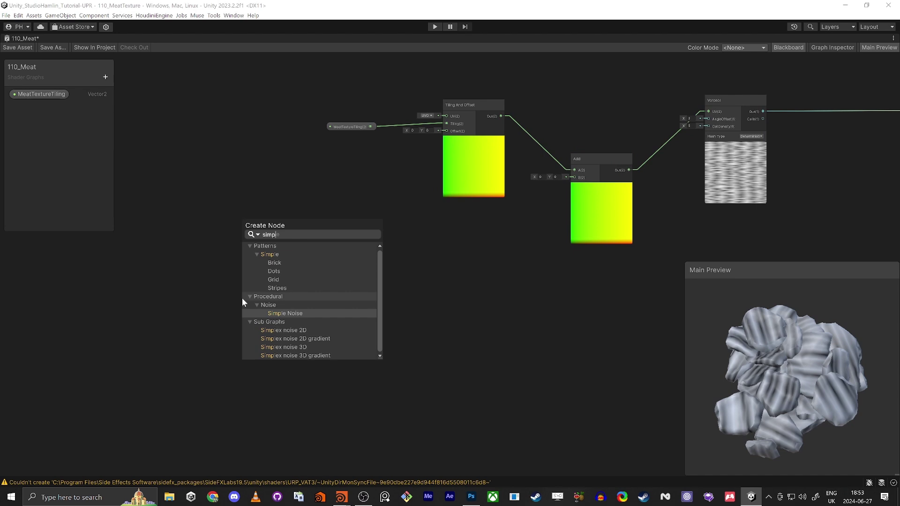
pyautogui.press('Return')
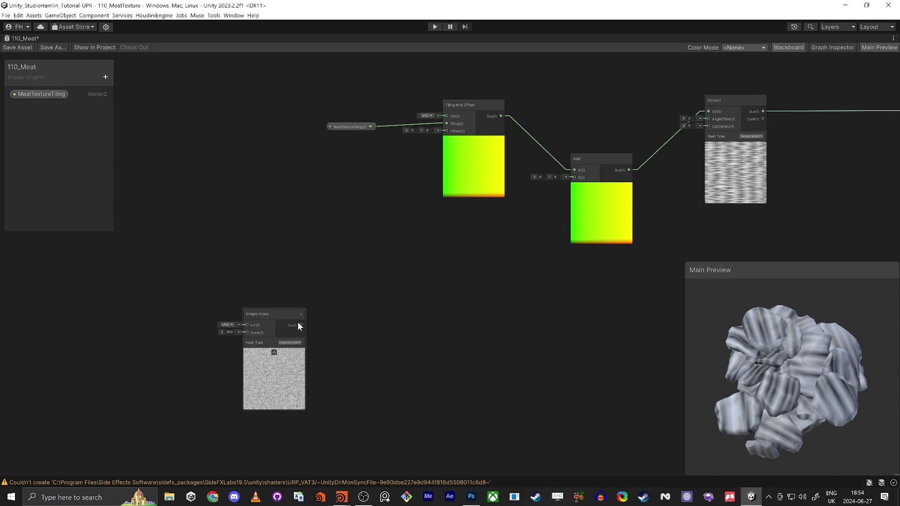
pyautogui.moveTo(435, 308); pyautogui.dragTo(574, 177)
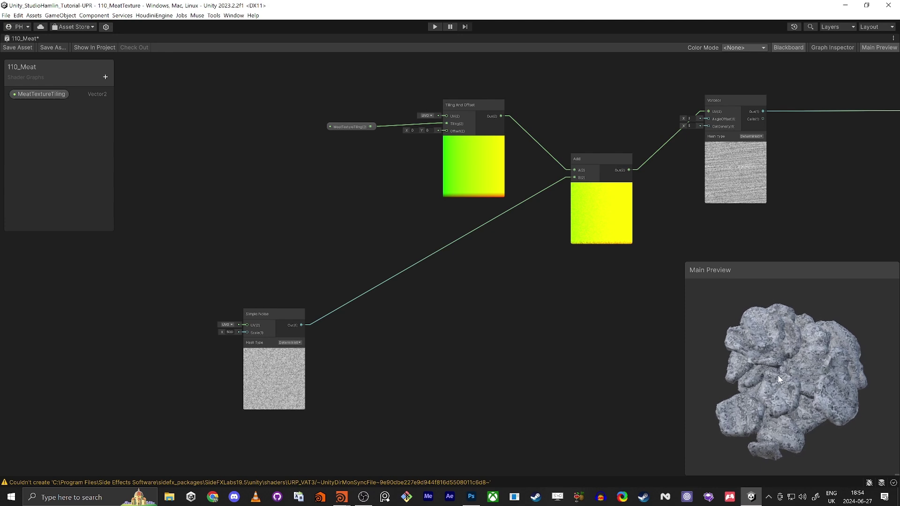
# - Reposition the Simple Noise node and place a duplicate of it directly below the original
pyautogui.moveTo(281, 313); pyautogui.dragTo(387, 266)
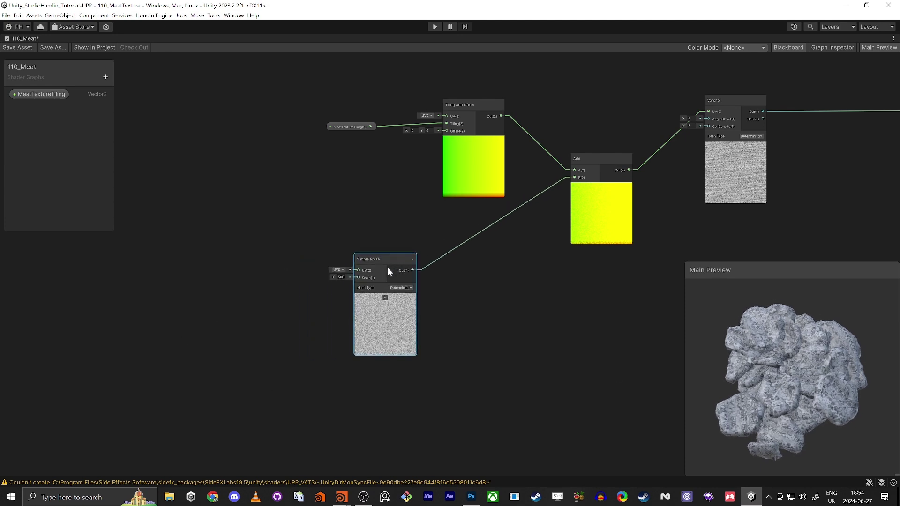
pyautogui.scroll(3, 420, 277)
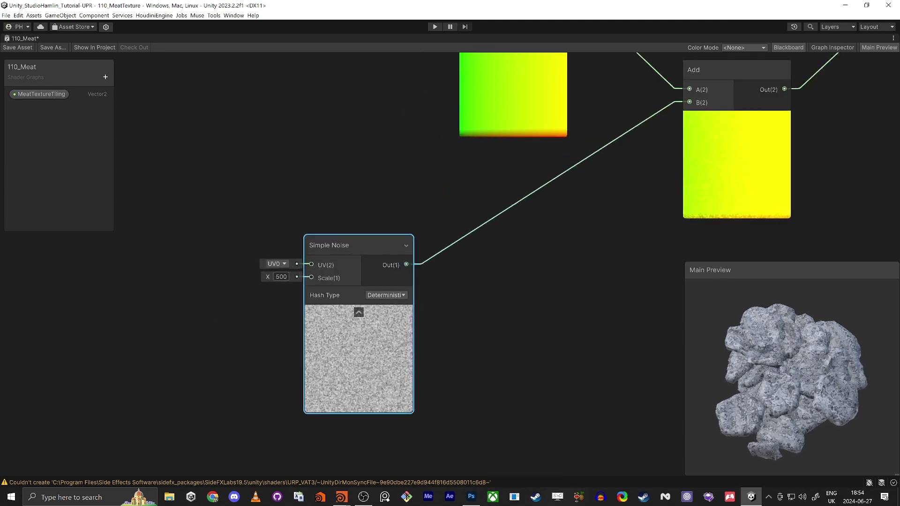
pyautogui.moveTo(498, 274); pyautogui.dragTo(426, 342, button='middle')
pyautogui.scroll(-2, 426, 342)
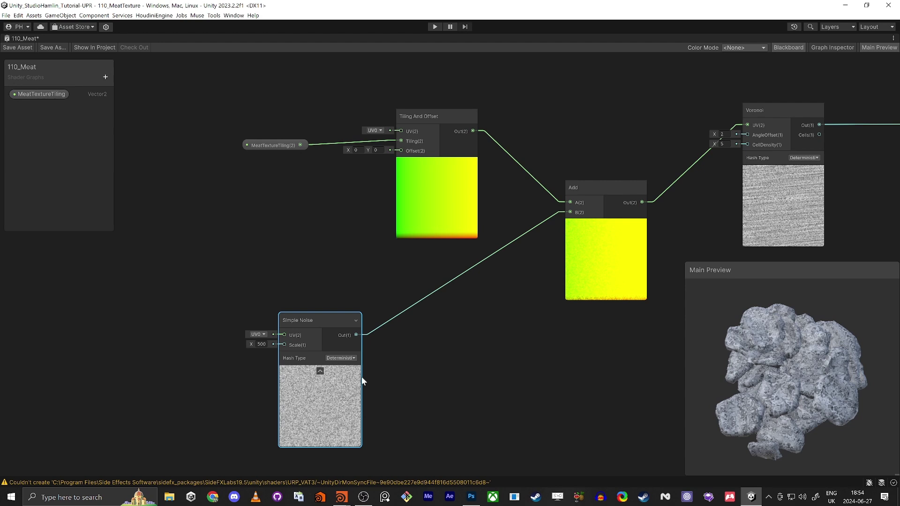
pyautogui.moveTo(322, 322); pyautogui.dragTo(386, 212, button='middle')
pyautogui.moveTo(386, 208); pyautogui.dragTo(331, 192)
pyautogui.hotkey('ctrl', 'c')
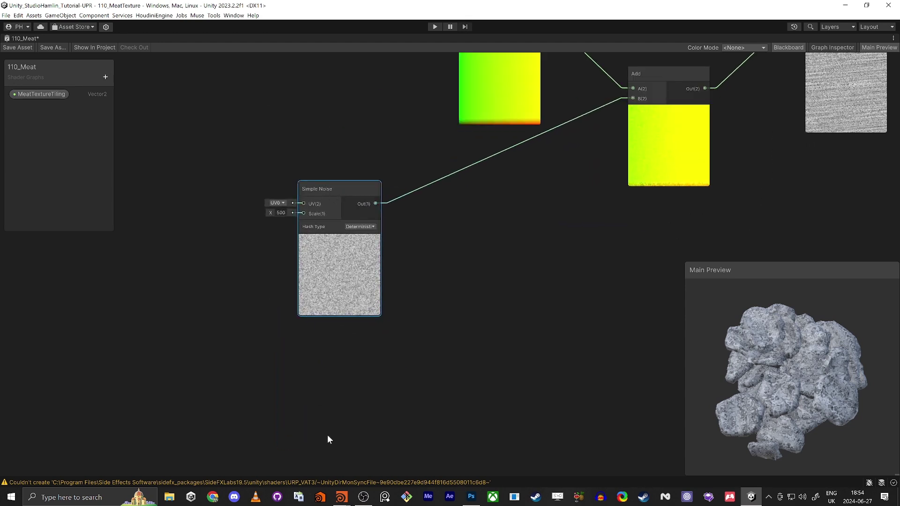
pyautogui.hotkey('ctrl', 'v')
pyautogui.moveTo(375, 434); pyautogui.dragTo(329, 356)
# - Add a Vector 2 node and connect the upper Simple Noise to its X input and the lower one to Y
pyautogui.click(441, 323)
pyautogui.press('space')
pyautogui.write('vec')
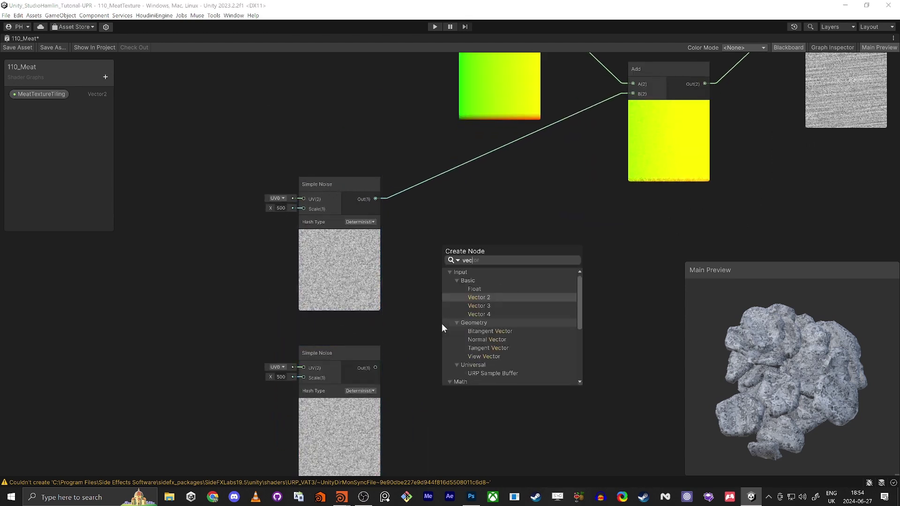
pyautogui.press('Return')
pyautogui.moveTo(455, 338); pyautogui.dragTo(552, 310)
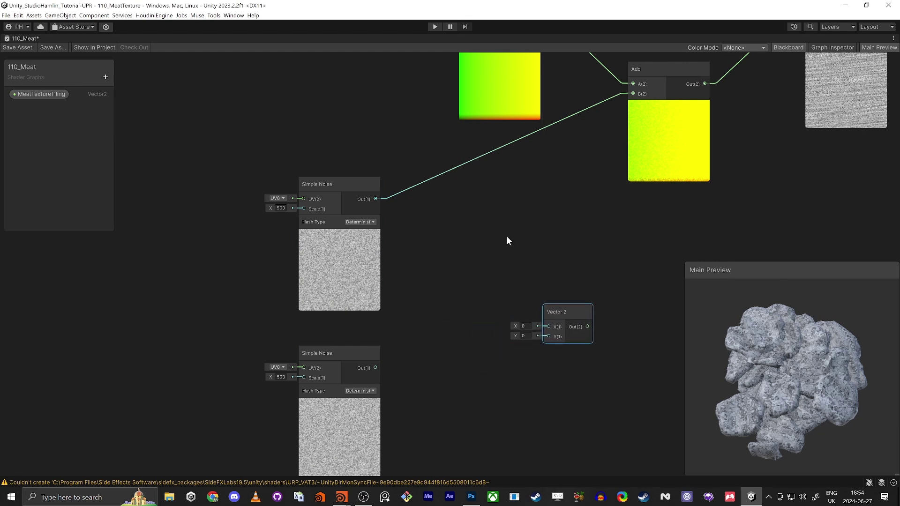
pyautogui.moveTo(376, 199); pyautogui.dragTo(546, 326)
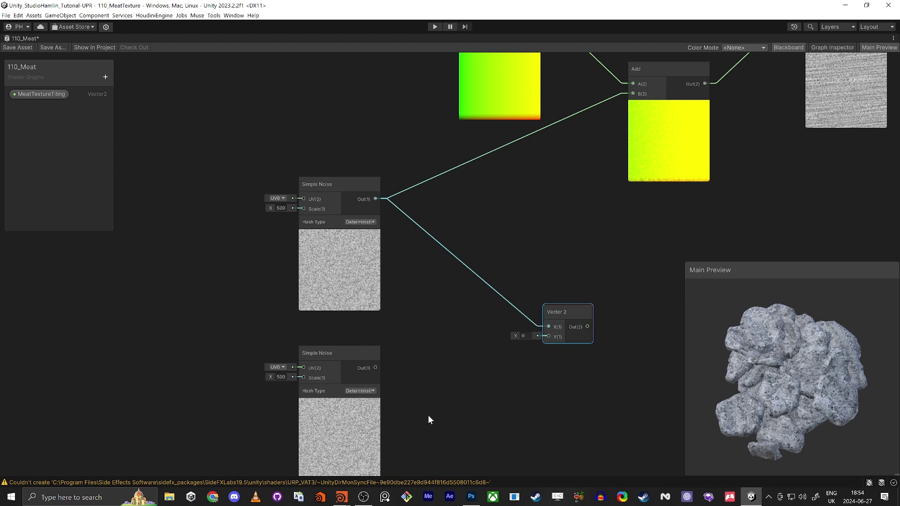
pyautogui.moveTo(368, 368); pyautogui.dragTo(549, 336)
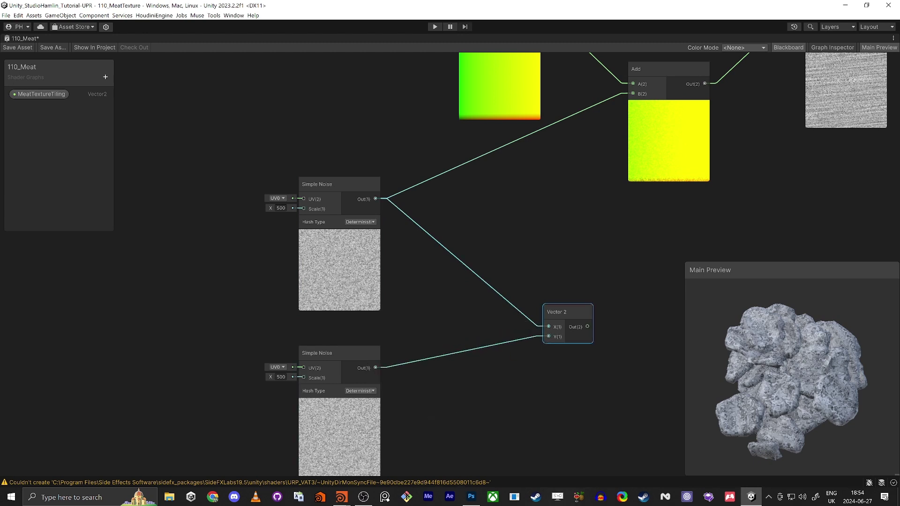
# - Set the Scale of both Simple Noise nodes to 100
pyautogui.click(281, 208)
pyautogui.write('100')
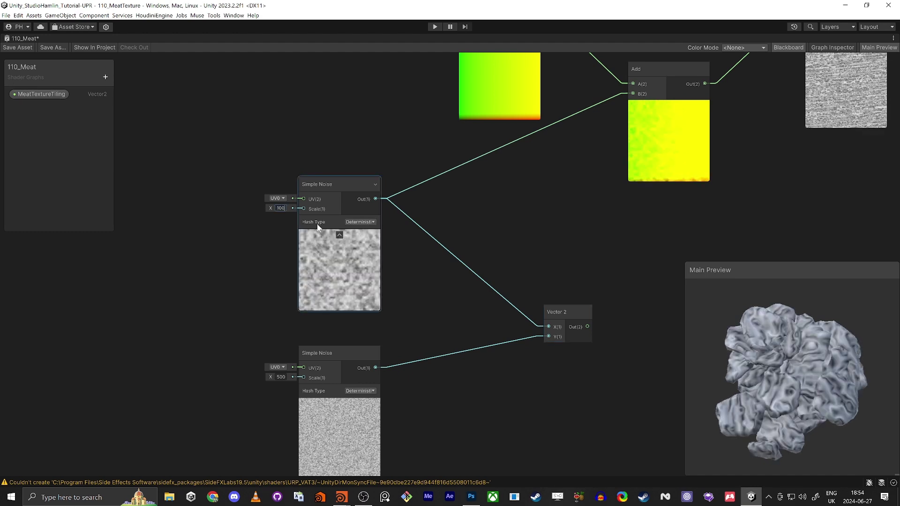
pyautogui.click(281, 377)
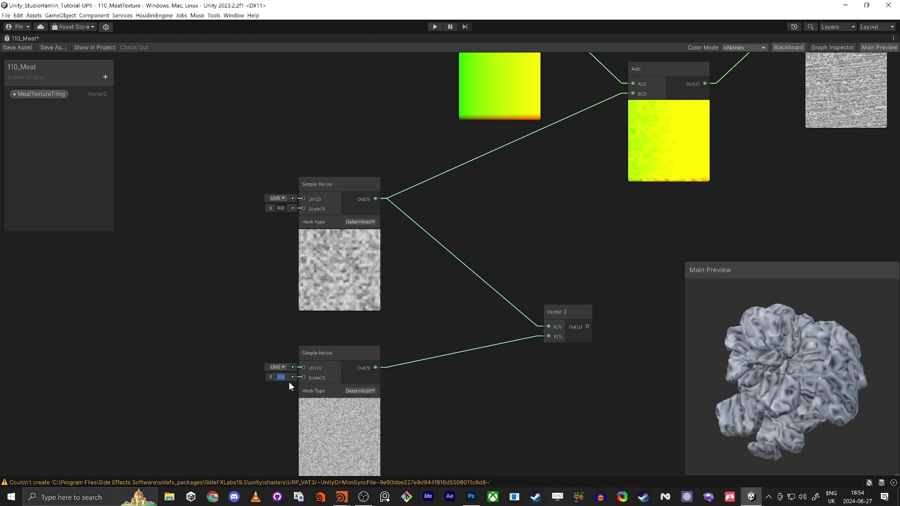
pyautogui.write('100')
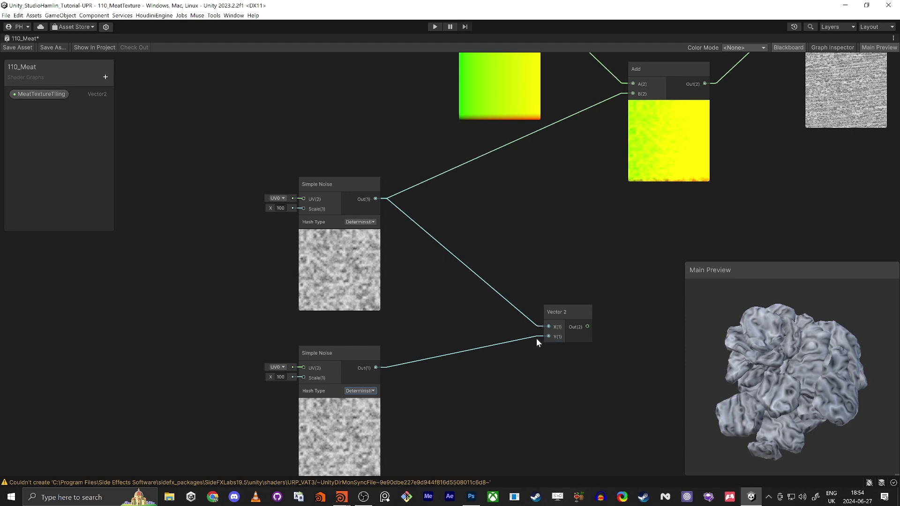
# - Reconnect the lower Simple Noise to Vector 2 Y after trying the upper one there, and set the lower node's Scale to 90
pyautogui.moveTo(547, 336); pyautogui.dragTo(375, 198)
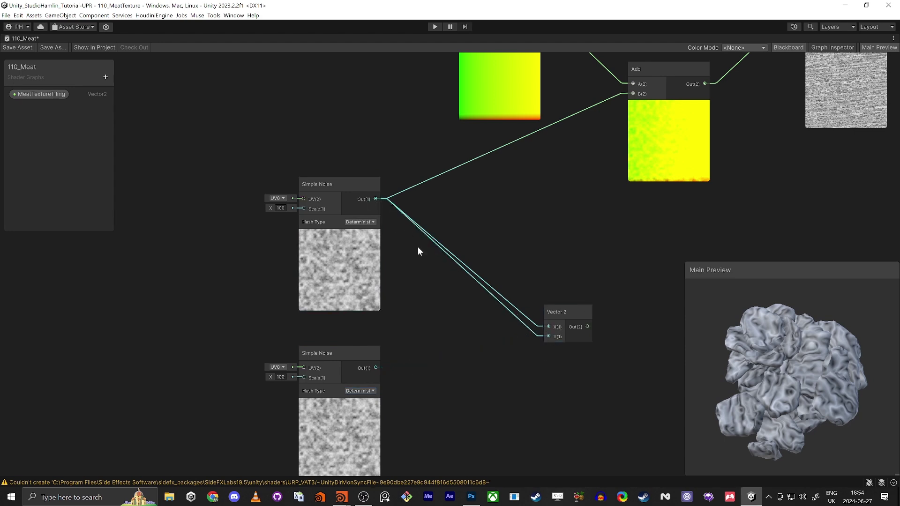
pyautogui.moveTo(547, 336); pyautogui.dragTo(375, 367)
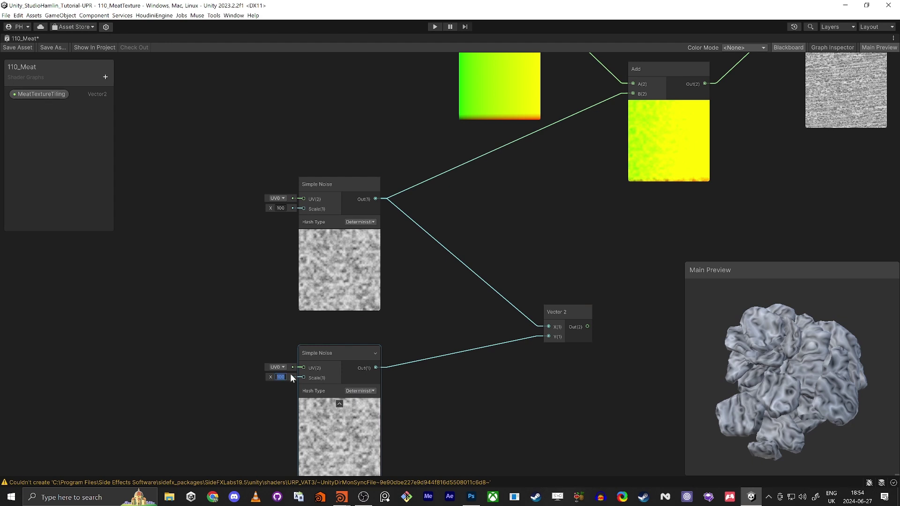
pyautogui.write('90')
pyautogui.press('Return')
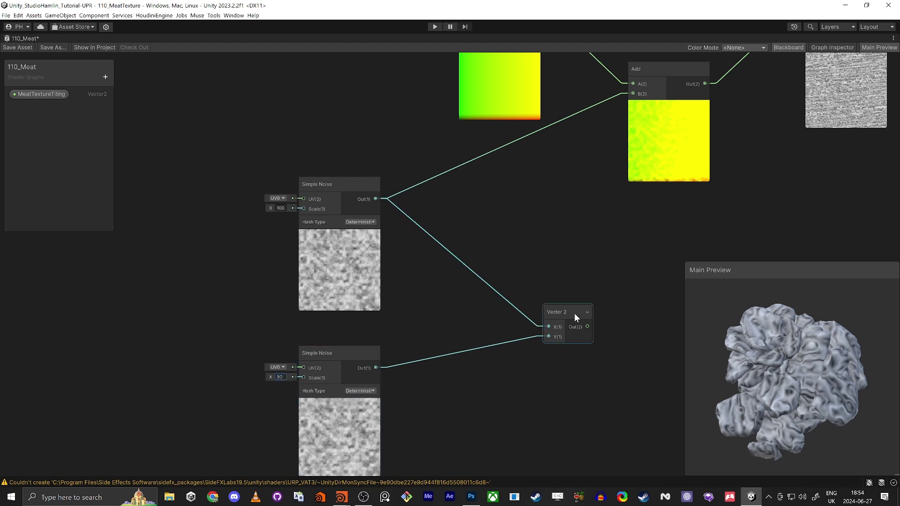
# - Connect the Vector 2 output to the B input of Add and move the Vector 2 node closer to the noise nodes
pyautogui.moveTo(588, 326); pyautogui.dragTo(634, 104)
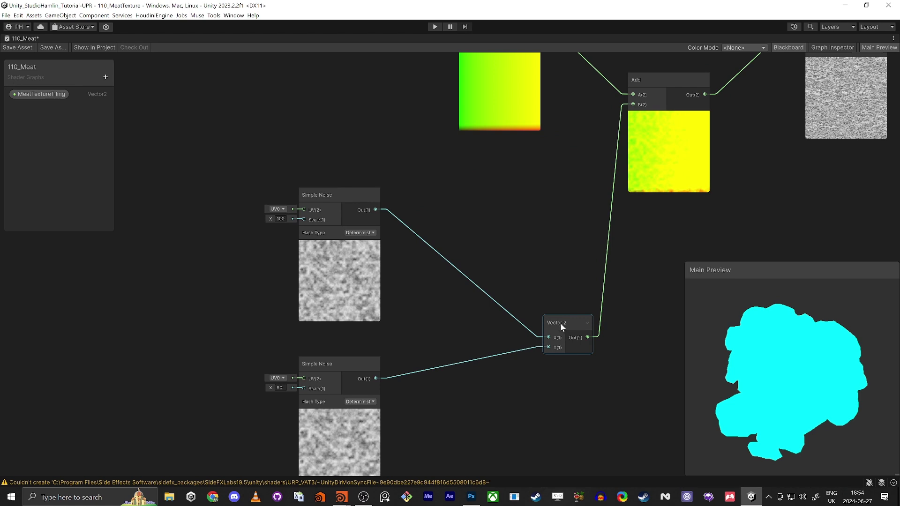
pyautogui.click(775, 373)
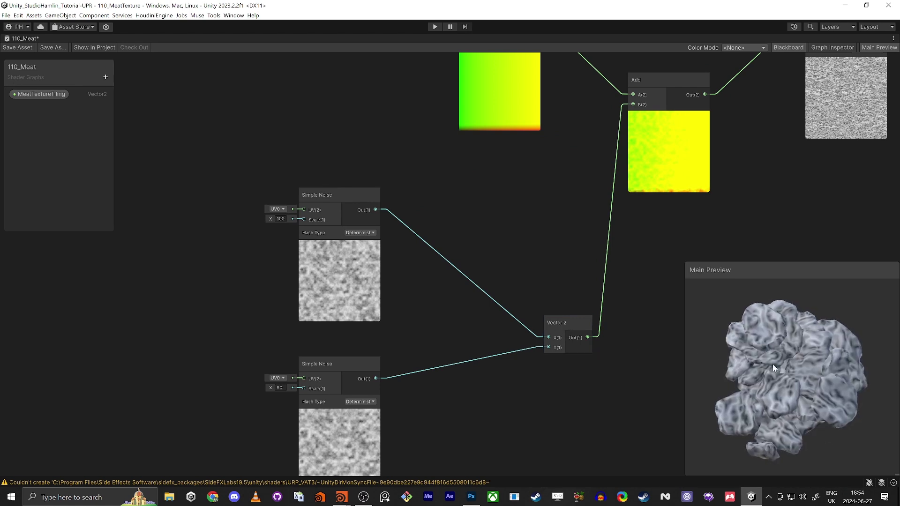
pyautogui.moveTo(572, 322); pyautogui.dragTo(525, 311)
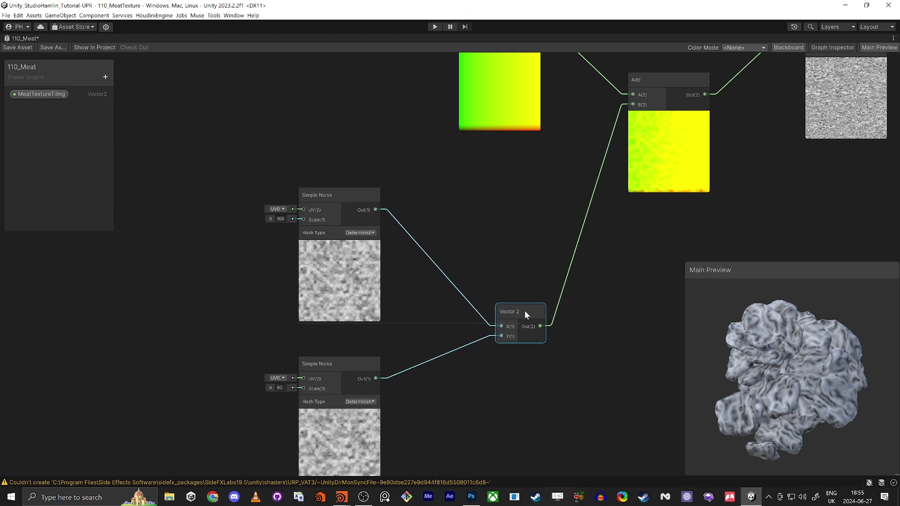
# - Insert a Multiply node between Vector 2 and Add, using its A input and feeding the B input of Add
pyautogui.click(485, 426)
pyautogui.press('space')
pyautogui.write('mult')
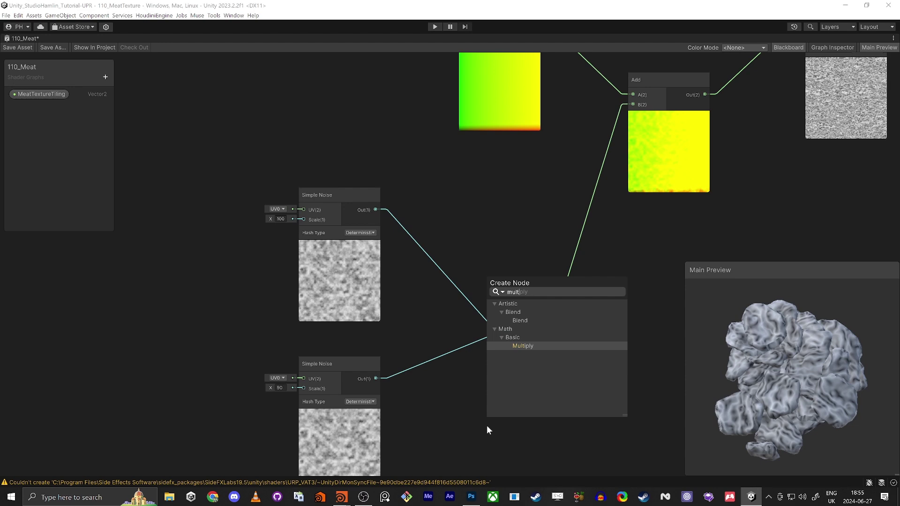
pyautogui.press('Return')
pyautogui.moveTo(501, 462); pyautogui.dragTo(620, 310)
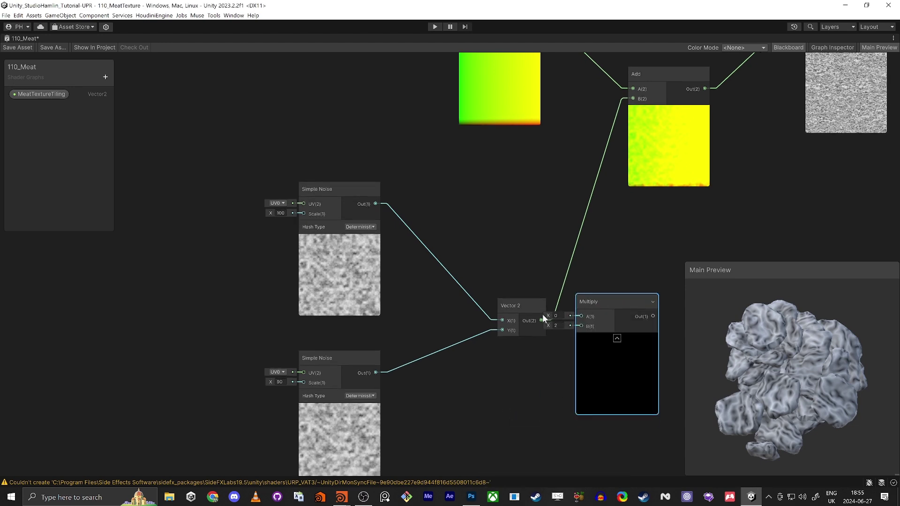
pyautogui.moveTo(520, 312); pyautogui.dragTo(581, 317)
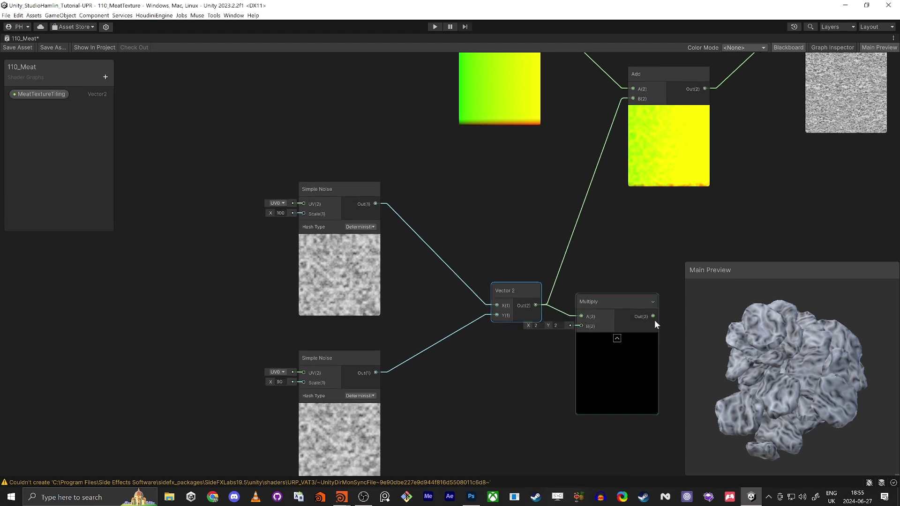
pyautogui.moveTo(654, 317); pyautogui.dragTo(634, 136)
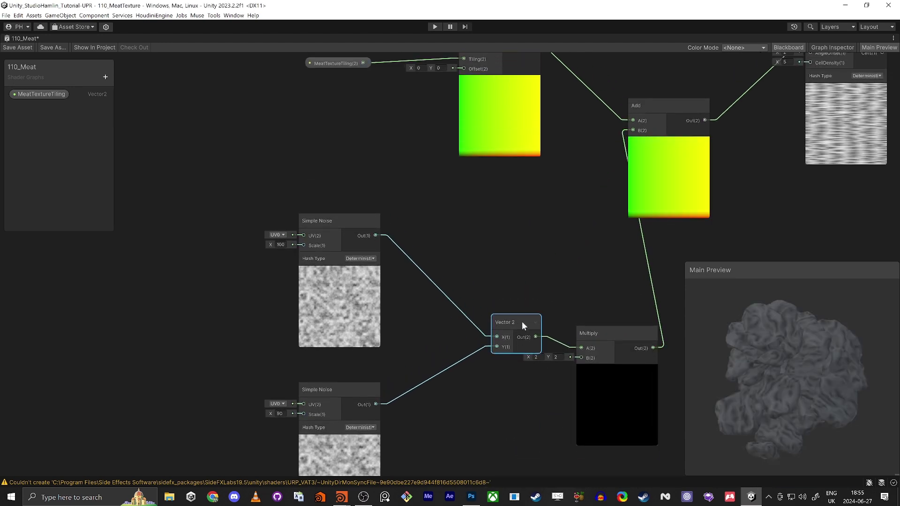
# - Space out the Vector 2 and Multiply nodes and add a Float node below them
pyautogui.moveTo(521, 321); pyautogui.dragTo(474, 326)
pyautogui.moveTo(616, 328); pyautogui.dragTo(601, 333)
pyautogui.click(496, 408)
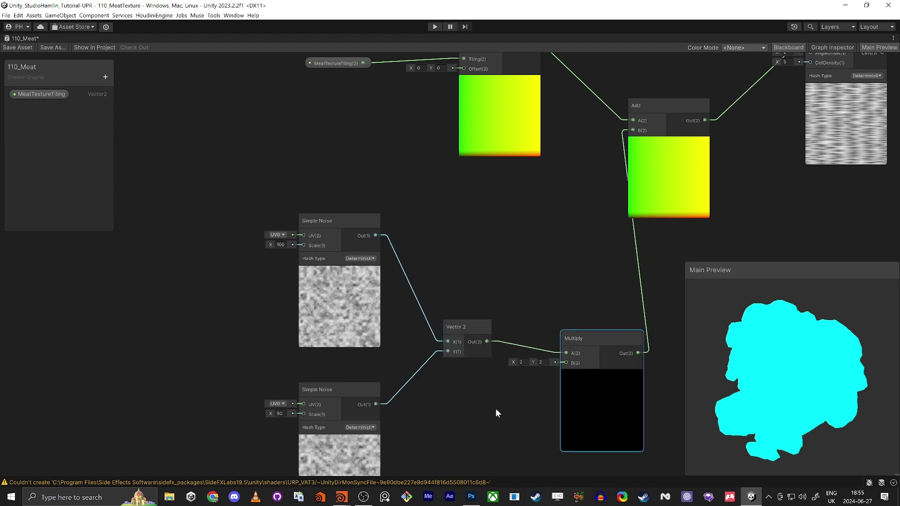
pyautogui.press('space')
pyautogui.write('float')
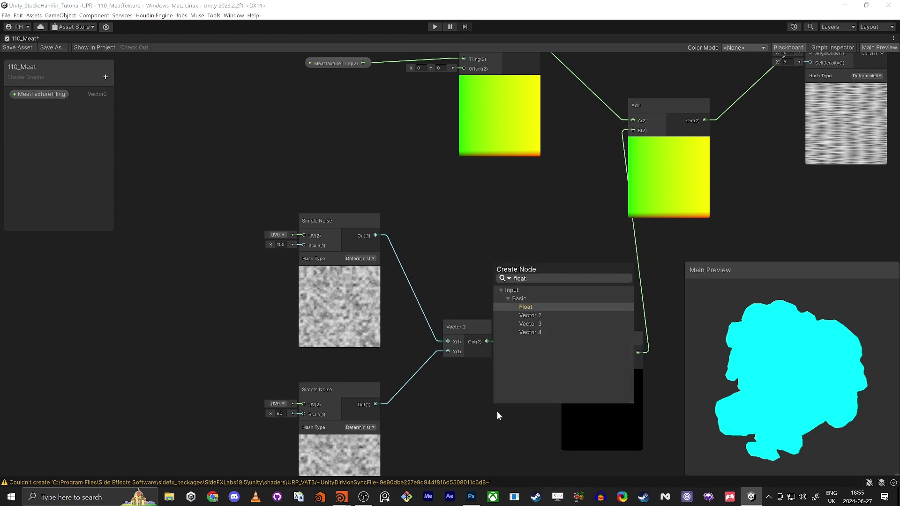
pyautogui.press('Return')
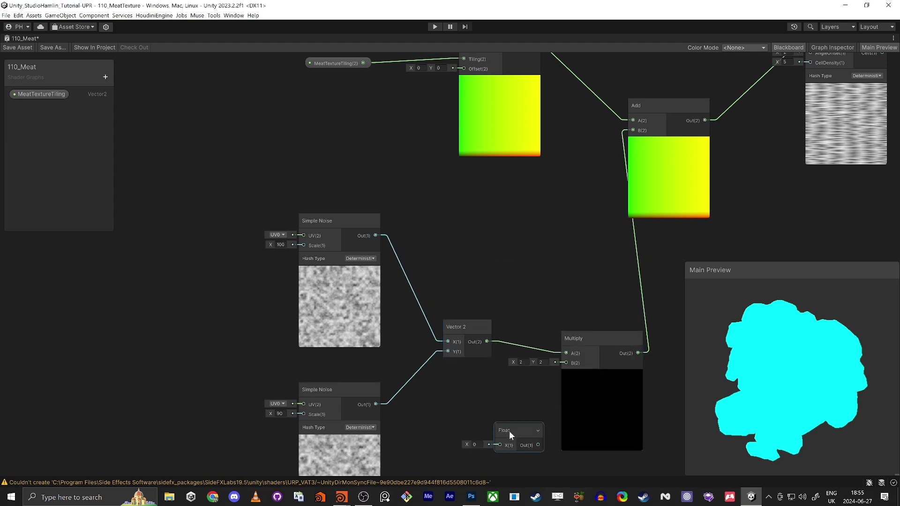
# - Connect the Float node's output to the B input of Multiply and set its X value to 0.31
pyautogui.moveTo(510, 434); pyautogui.dragTo(570, 362)
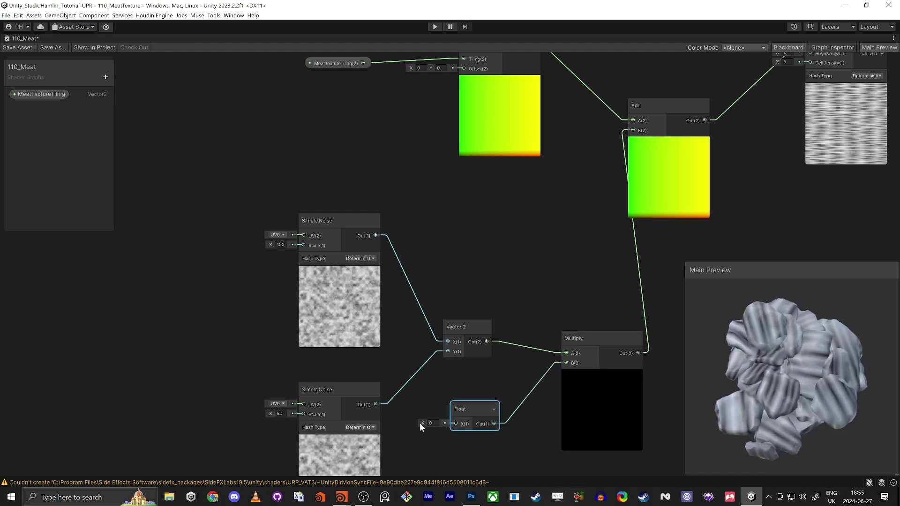
pyautogui.moveTo(424, 424); pyautogui.dragTo(430, 423)
# - Add a Float property named Meat TextureNoise to the 110_Meat shader graph
pyautogui.click(105, 77)
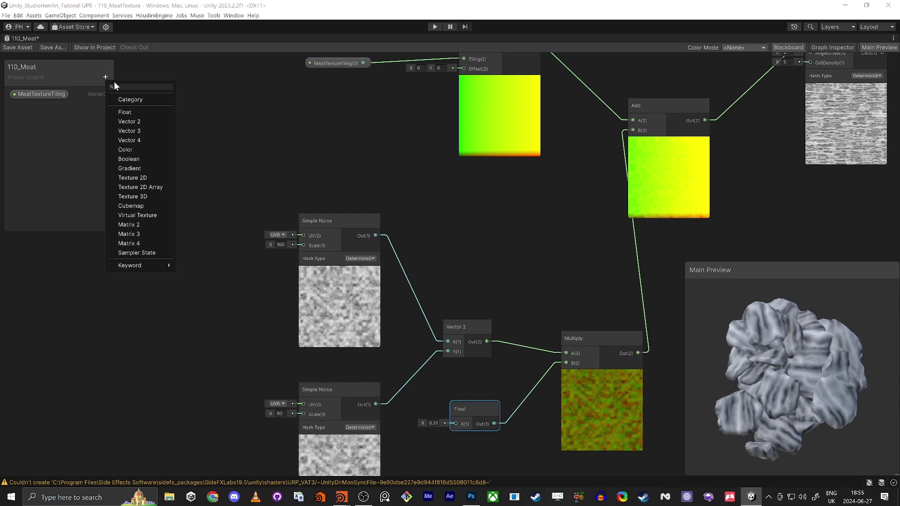
pyautogui.click(132, 110)
pyautogui.write('Meat e')
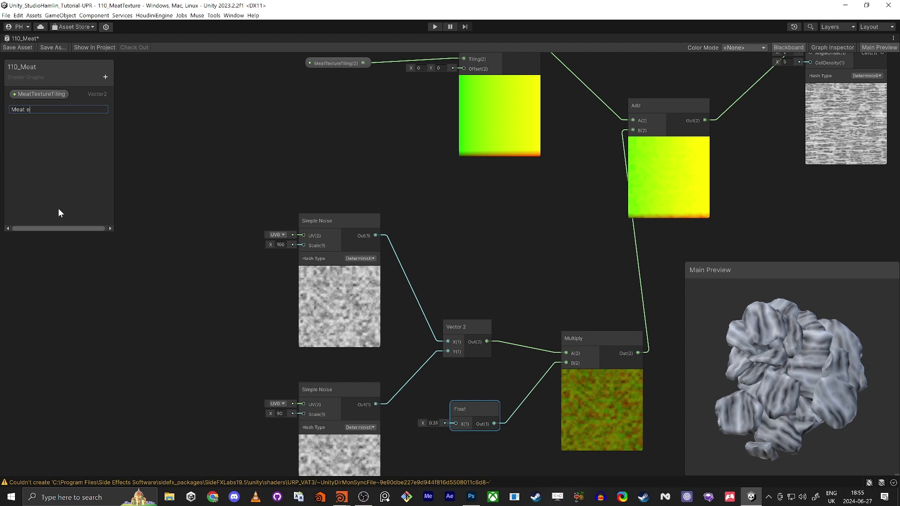
pyautogui.press('BackSpace')
pyautogui.write('TextureNoise')
pyautogui.press('Return')
# - Place the Meat TextureNoise property in the graph, connect it to the B input of Multiply and delete the Float node
pyautogui.moveTo(54, 106); pyautogui.dragTo(536, 392)
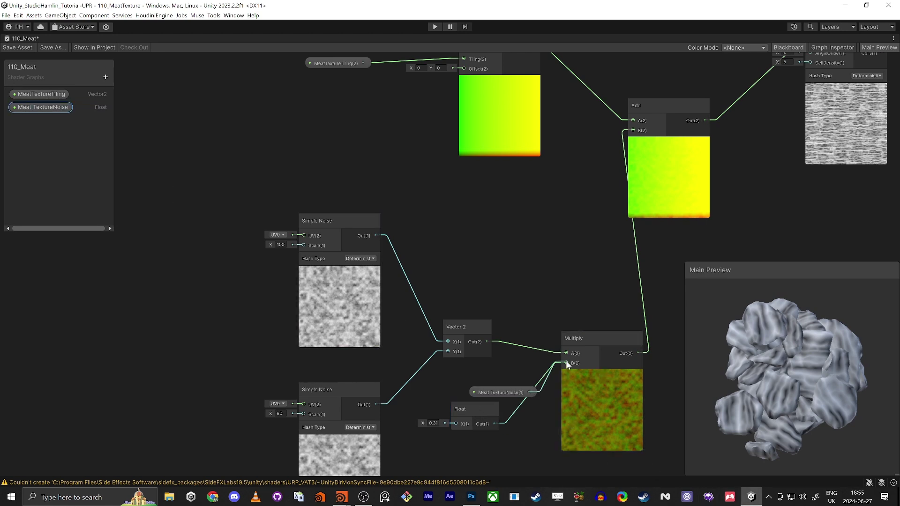
pyautogui.moveTo(566, 362); pyautogui.dragTo(566, 362)
pyautogui.click(480, 405)
pyautogui.press('Delete')
pyautogui.moveTo(494, 390); pyautogui.dragTo(497, 390)
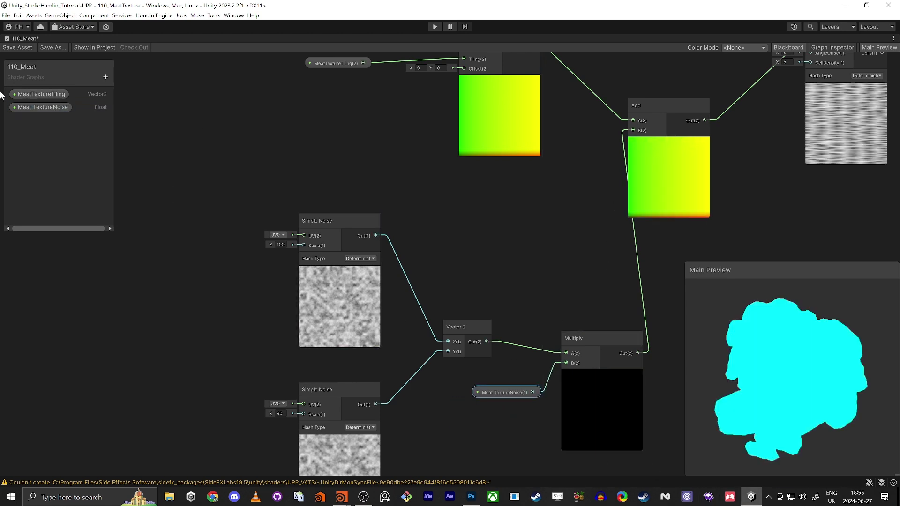
# - Set the Meat TextureNoise property's default to 0.3 and its mode to Slider
pyautogui.click(28, 104)
pyautogui.click(823, 48)
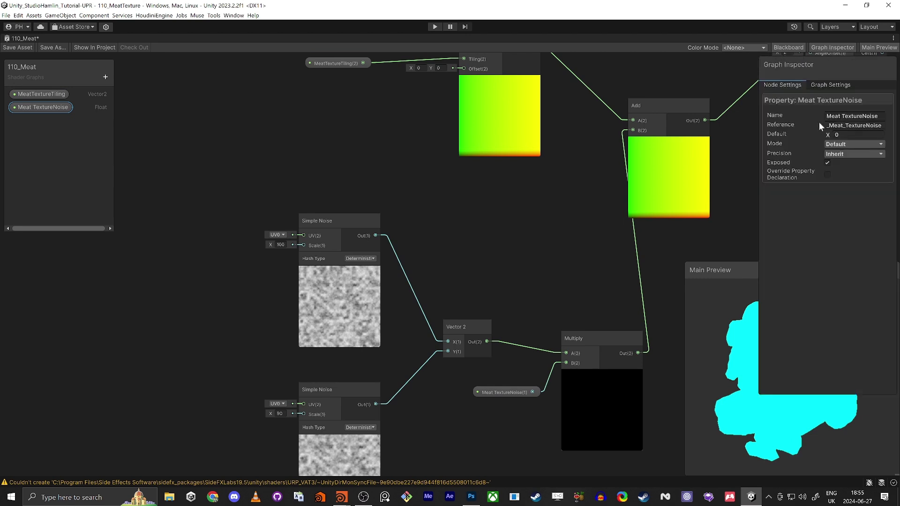
pyautogui.click(848, 134)
pyautogui.write('.3')
pyautogui.click(842, 144)
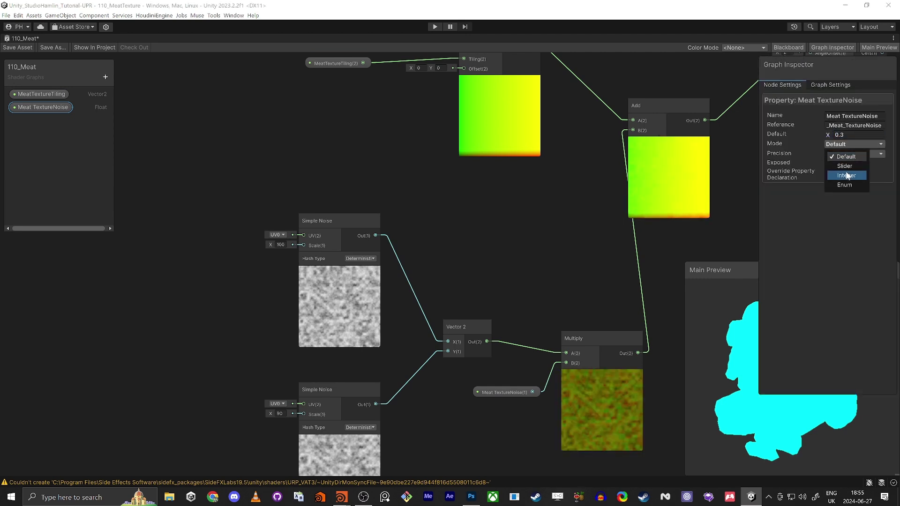
pyautogui.click(836, 167)
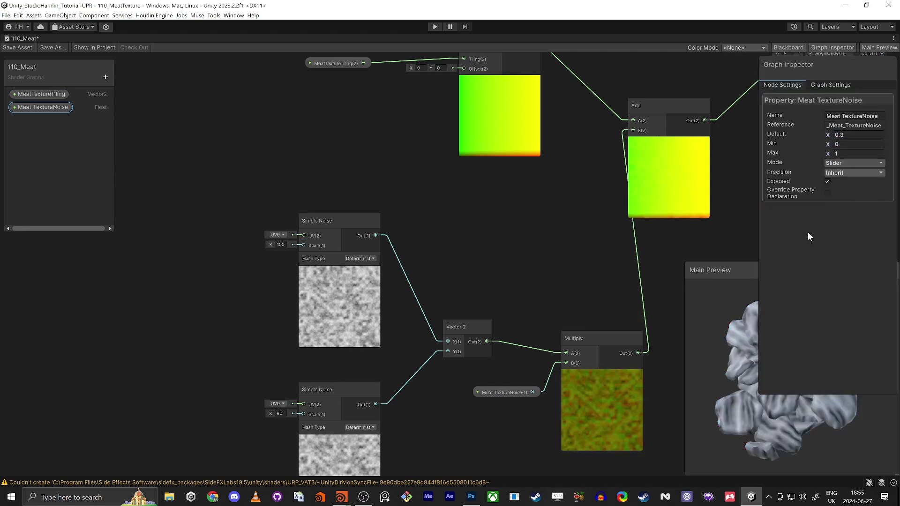
pyautogui.click(830, 47)
pyautogui.moveTo(801, 343); pyautogui.dragTo(808, 358)
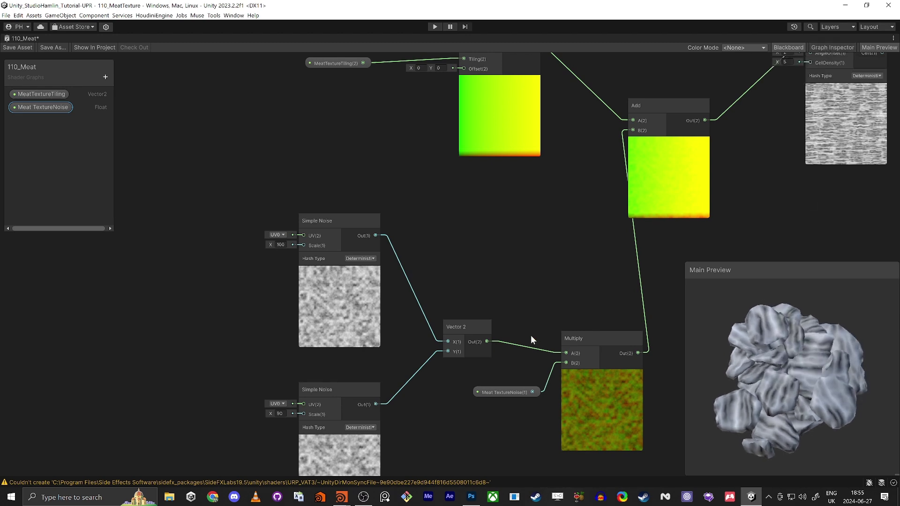
# - Raise the Add node nearly level with Tiling And Offset and move Multiply and Meat TextureNoise closer to Vector 2
pyautogui.moveTo(530, 336); pyautogui.dragTo(506, 294, button='middle')
pyautogui.scroll(-4, 466, 246)
pyautogui.moveTo(571, 107); pyautogui.dragTo(485, 183, button='middle')
pyautogui.scroll(-1, 486, 184)
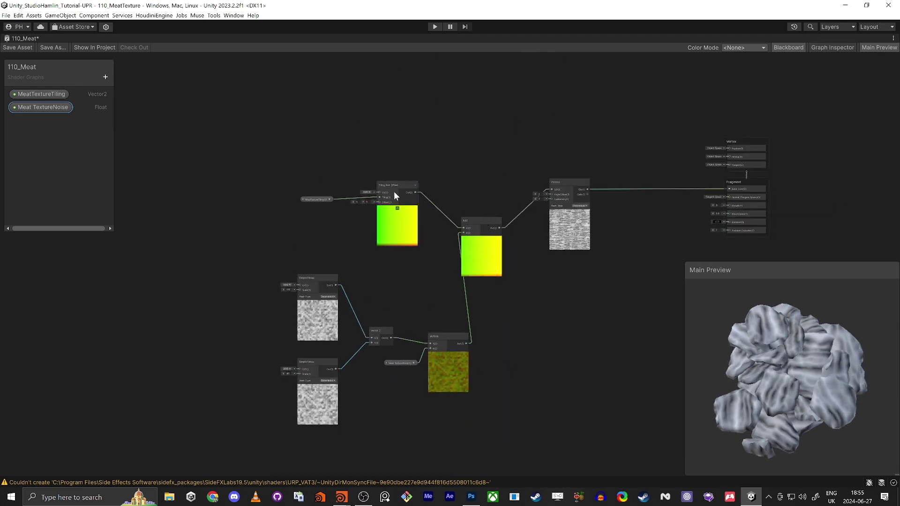
pyautogui.moveTo(394, 192); pyautogui.dragTo(387, 196)
pyautogui.moveTo(480, 219); pyautogui.dragTo(481, 199)
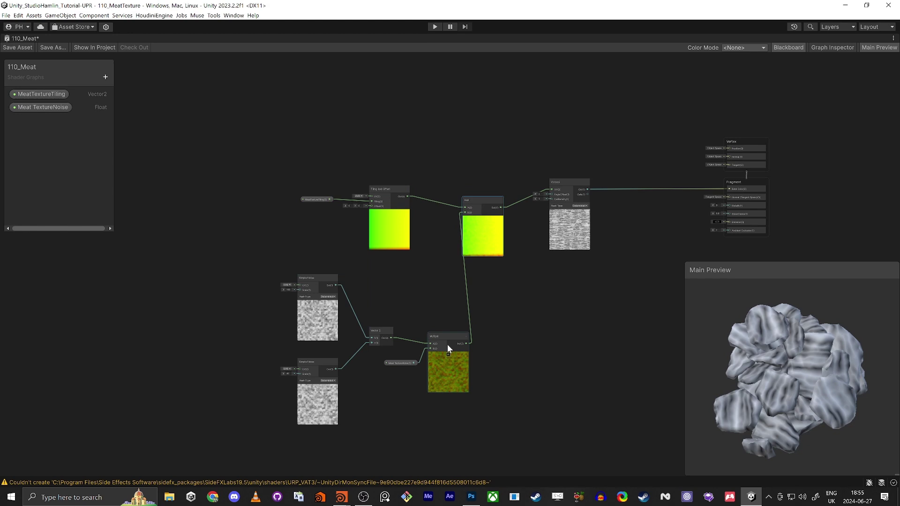
pyautogui.moveTo(448, 349); pyautogui.dragTo(385, 361)
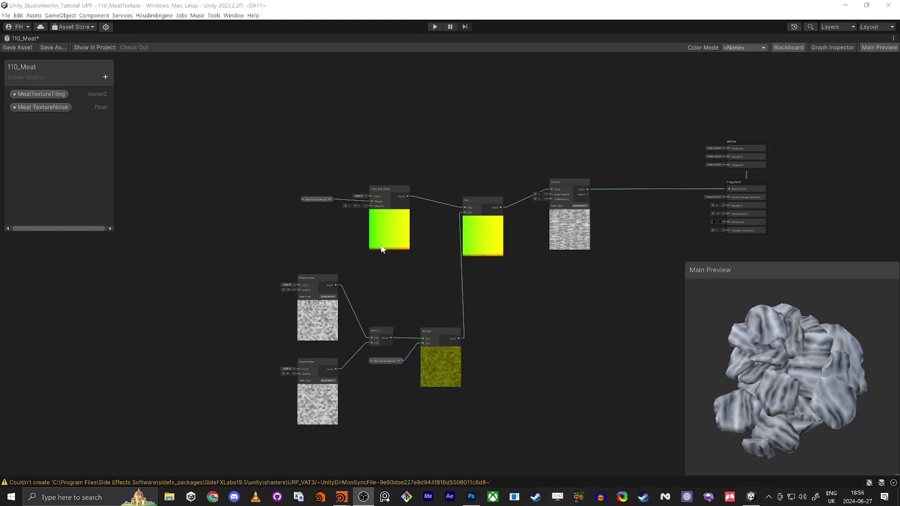
# - Move the noise node group up beside Add and place Tiling And Offset with its MeatTextureTiling node above Multiply
pyautogui.moveTo(389, 186); pyautogui.dragTo(368, 126)
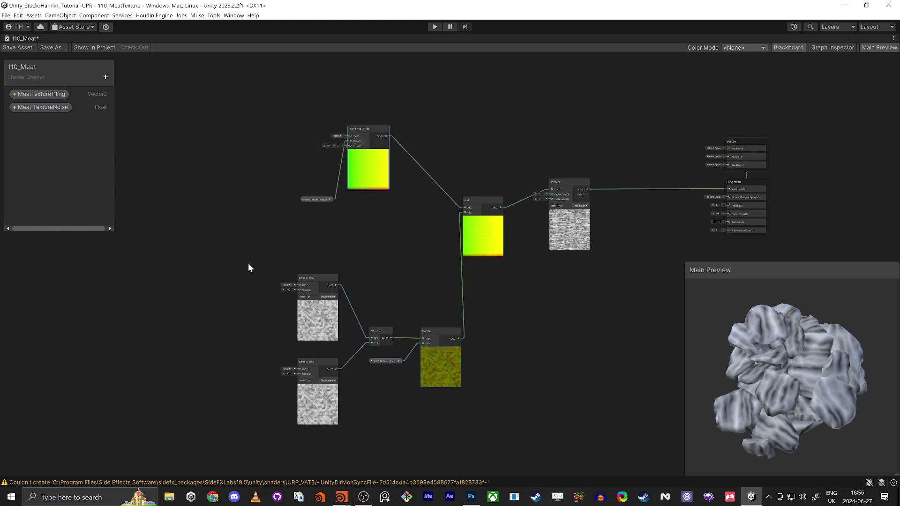
pyautogui.moveTo(248, 268); pyautogui.dragTo(453, 374)
pyautogui.moveTo(435, 336); pyautogui.dragTo(398, 221)
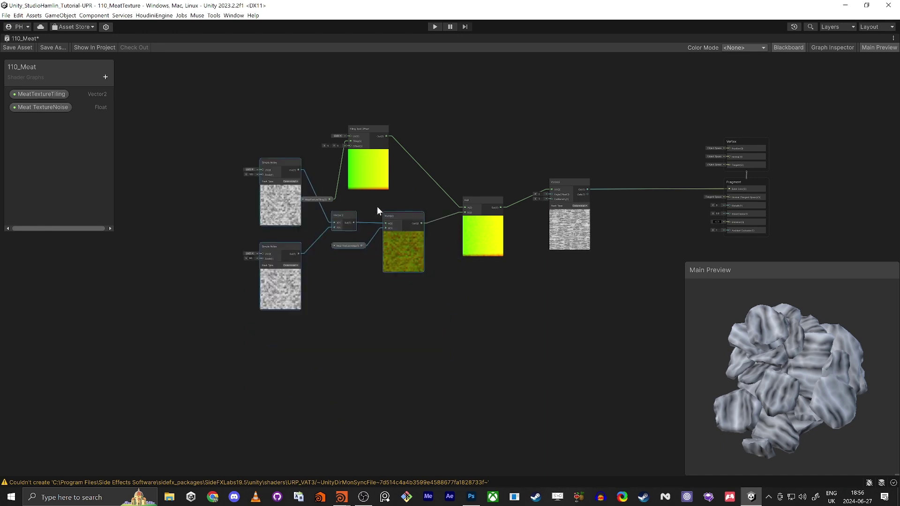
pyautogui.moveTo(320, 200); pyautogui.dragTo(298, 136)
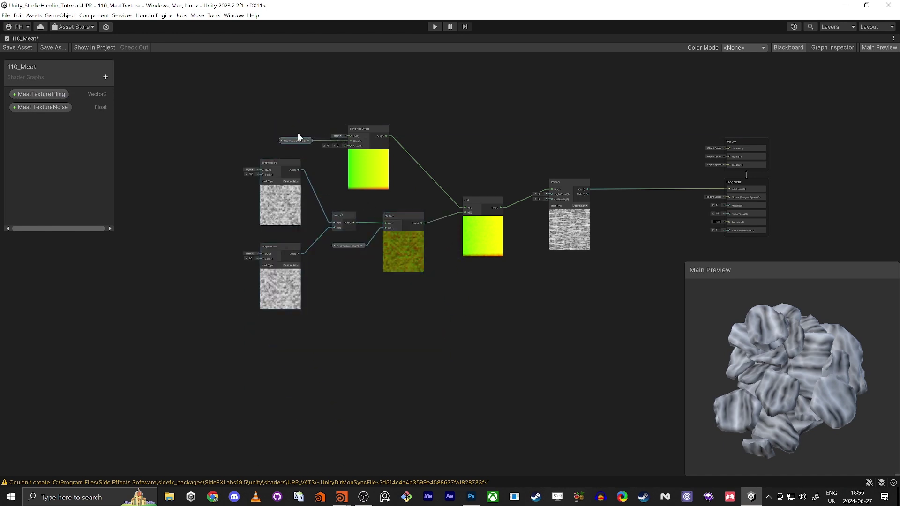
pyautogui.moveTo(376, 149); pyautogui.dragTo(376, 148)
pyautogui.moveTo(366, 129); pyautogui.dragTo(401, 129)
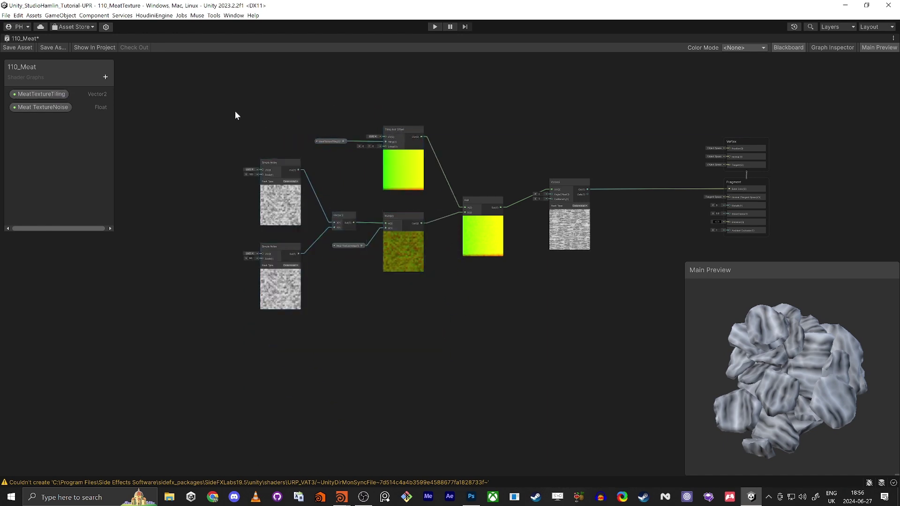
# - Shift the whole texture node network away from the Vertex and Fragment stack to make room before it
pyautogui.moveTo(583, 348); pyautogui.dragTo(584, 348)
pyautogui.moveTo(569, 182); pyautogui.dragTo(514, 188)
pyautogui.moveTo(553, 242); pyautogui.dragTo(419, 271, button='middle')
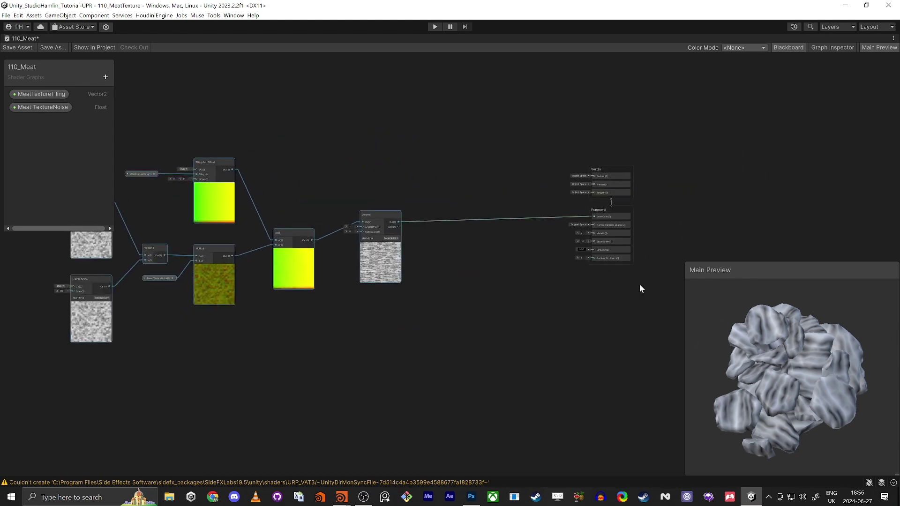
# - Insert a Lerp node between Voronoi and Base Color, using its T input, and line it up between them
pyautogui.scroll(1, 652, 297)
pyautogui.moveTo(499, 258); pyautogui.dragTo(476, 300, button='middle')
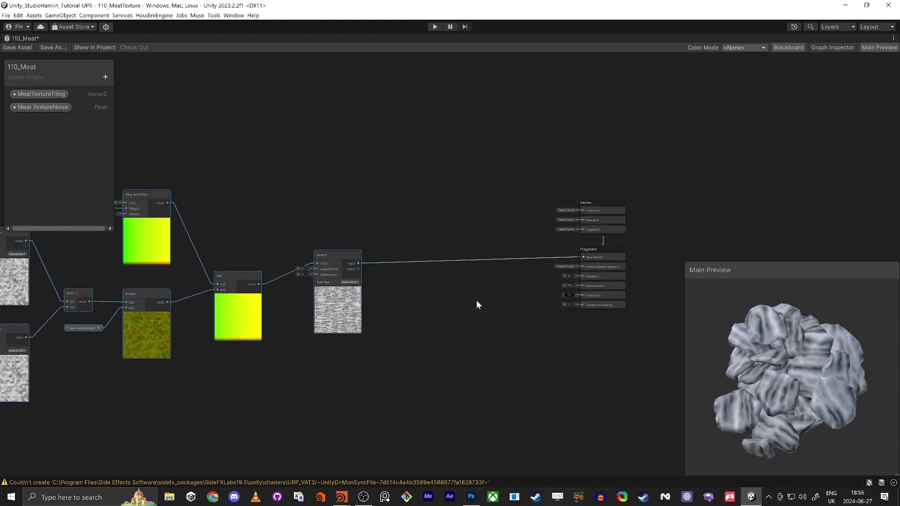
pyautogui.press('space')
pyautogui.write('lerp')
pyautogui.press('Return')
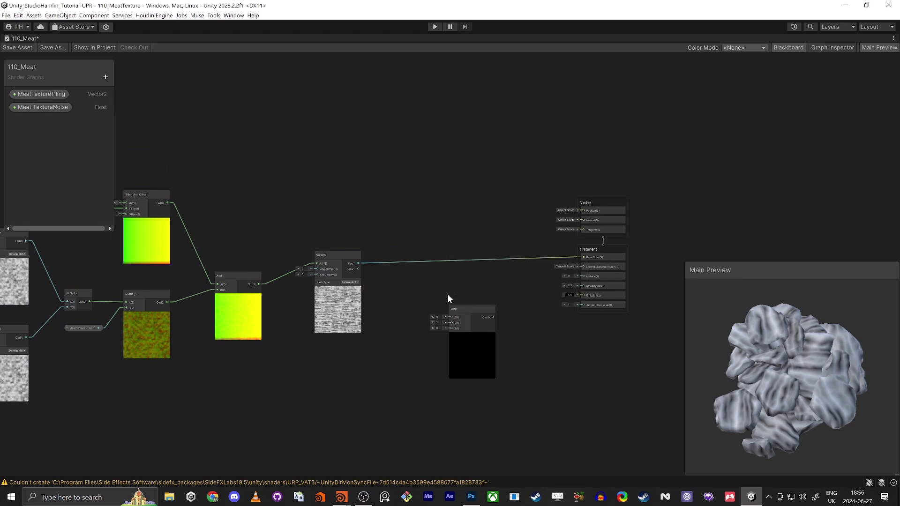
pyautogui.scroll(1, 359, 263)
pyautogui.moveTo(359, 262); pyautogui.dragTo(618, 256)
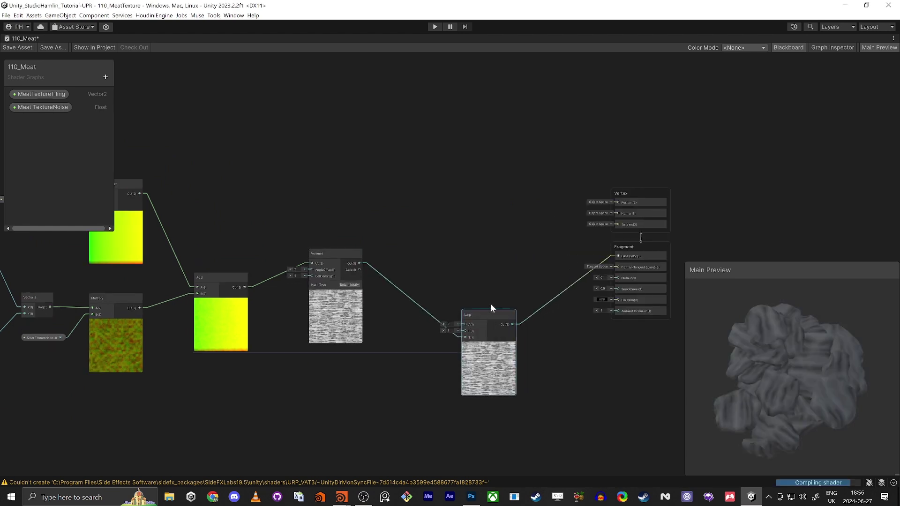
pyautogui.moveTo(490, 315); pyautogui.dragTo(501, 250)
pyautogui.moveTo(785, 360); pyautogui.dragTo(775, 373)
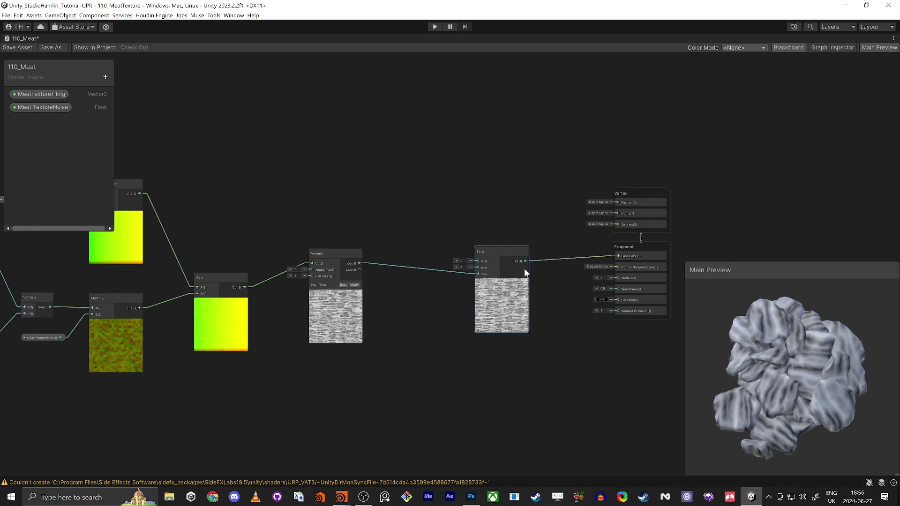
pyautogui.moveTo(489, 249); pyautogui.dragTo(488, 240)
pyautogui.scroll(4, 476, 254)
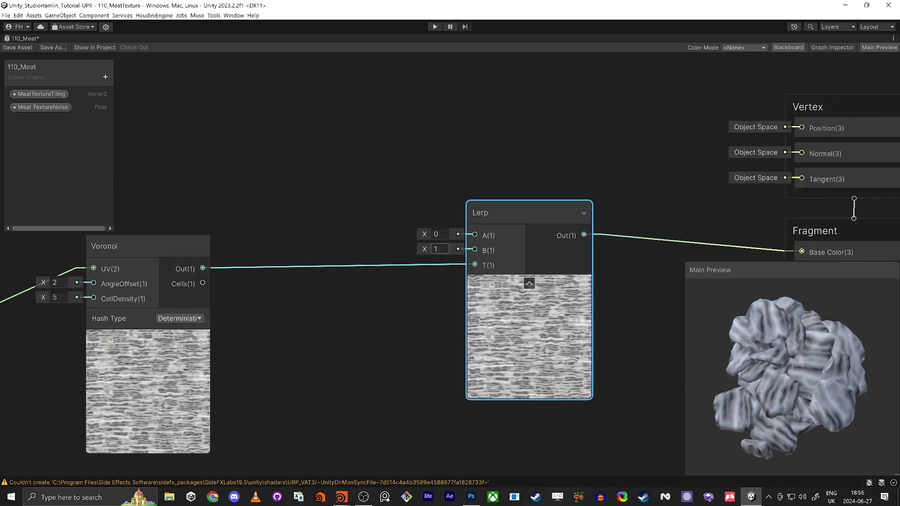
pyautogui.scroll(-3, 441, 252)
pyautogui.moveTo(297, 168); pyautogui.dragTo(316, 195, button='middle')
pyautogui.click(366, 174)
pyautogui.press('space')
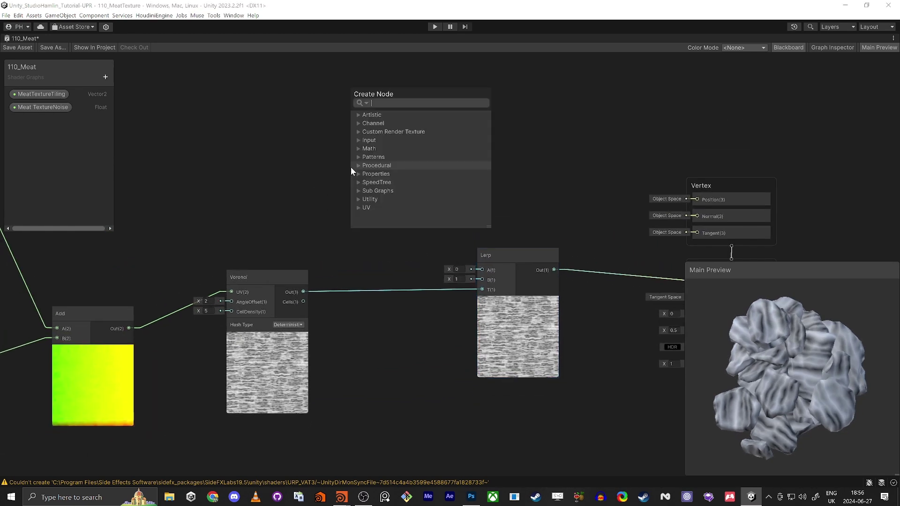
pyautogui.click(81, 125)
# - Add a Color property named Meat Color 1 to the shader graph
pyautogui.click(105, 76)
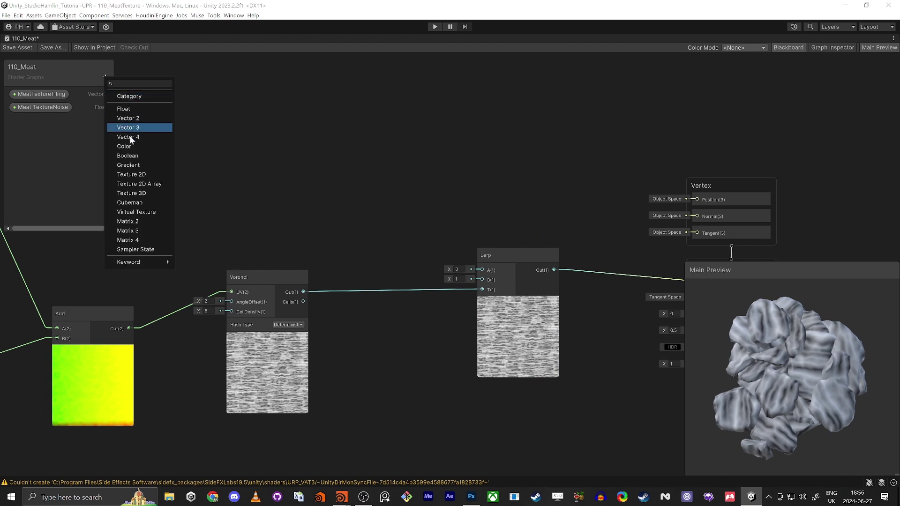
pyautogui.click(135, 146)
pyautogui.write('Meat Color 1')
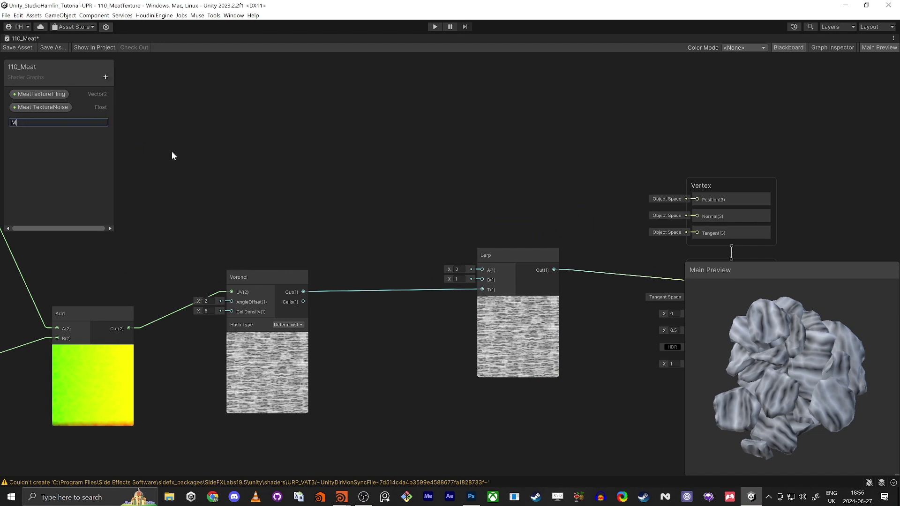
pyautogui.press('Return')
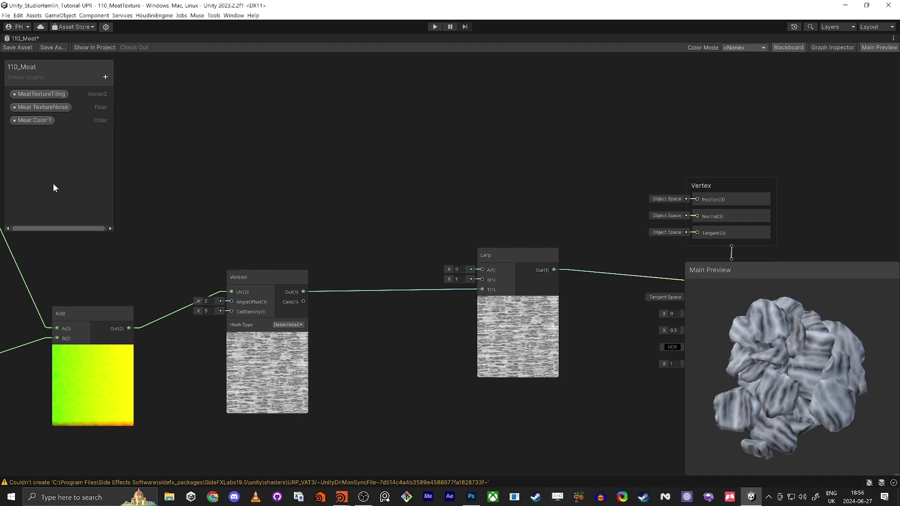
# - Duplicate the Meat Color 1 property and rename the copy Meat Color 2
pyautogui.hotkey('ctrl', 'd')
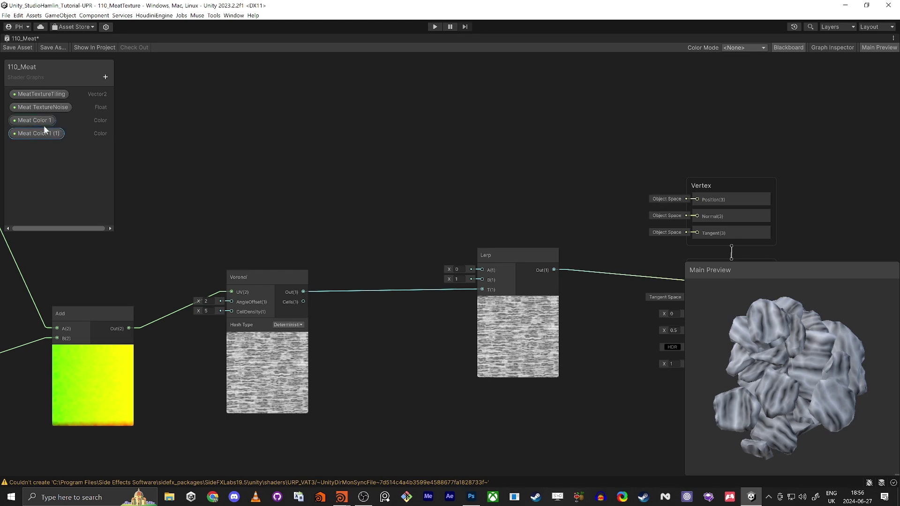
pyautogui.doubleClick(43, 133)
pyautogui.write('Meat Color 2')
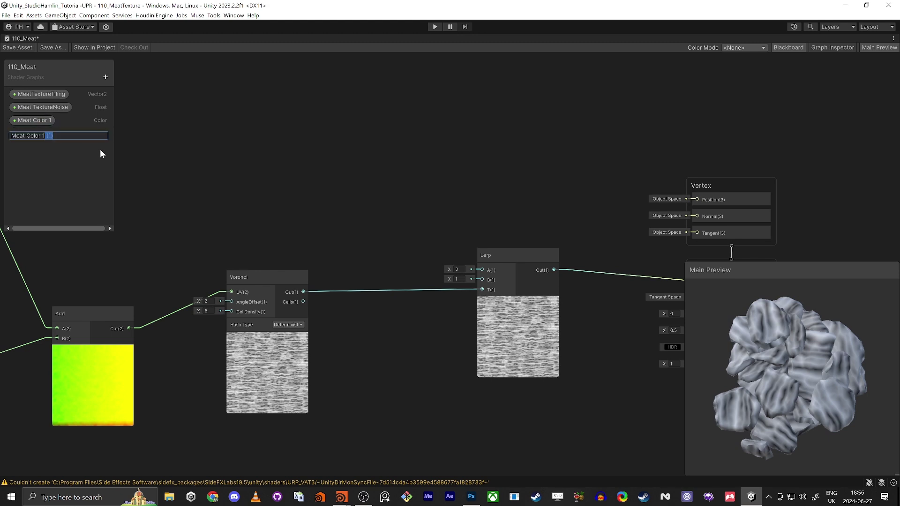
pyautogui.press('Return')
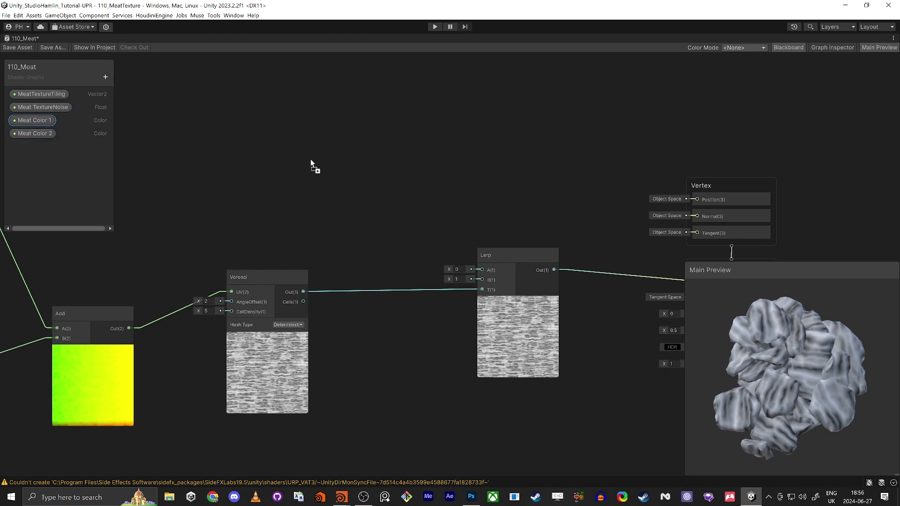
# - Place both color properties beside Lerp, connecting Meat Color 1 to input A and Meat Color 2 to input B
pyautogui.moveTo(400, 216); pyautogui.dragTo(407, 216)
pyautogui.moveTo(35, 133); pyautogui.dragTo(453, 220)
pyautogui.moveTo(419, 258); pyautogui.dragTo(395, 258)
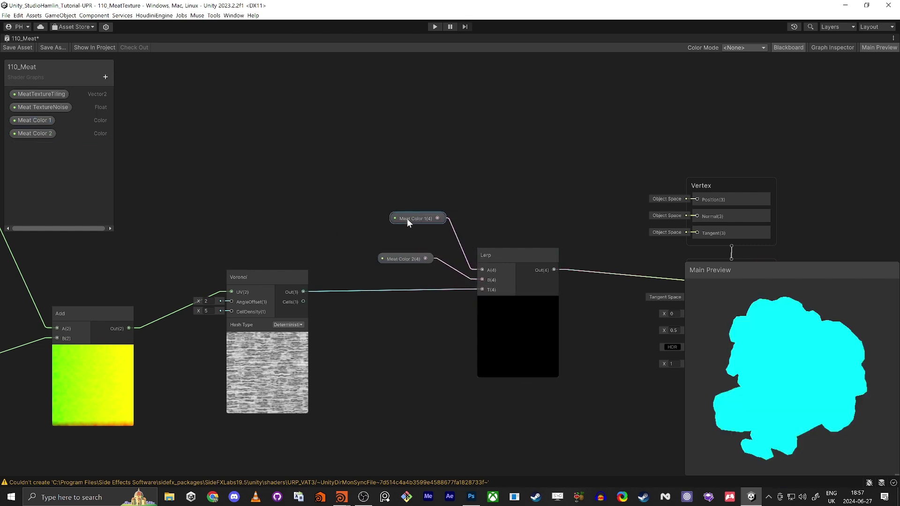
pyautogui.moveTo(407, 219); pyautogui.dragTo(369, 220)
# - Set the default color of Meat Color 1 to a strong red, hex C31E1E
pyautogui.click(833, 48)
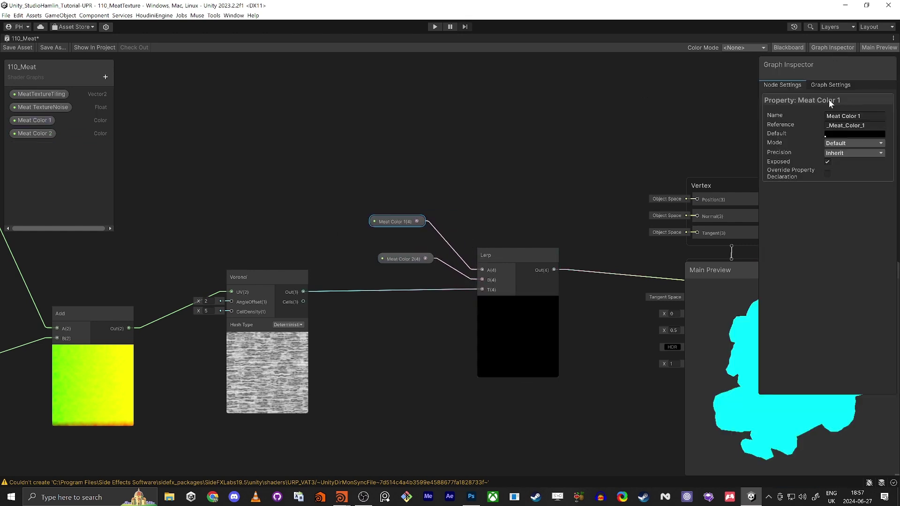
pyautogui.click(842, 133)
pyautogui.moveTo(848, 198); pyautogui.dragTo(860, 193)
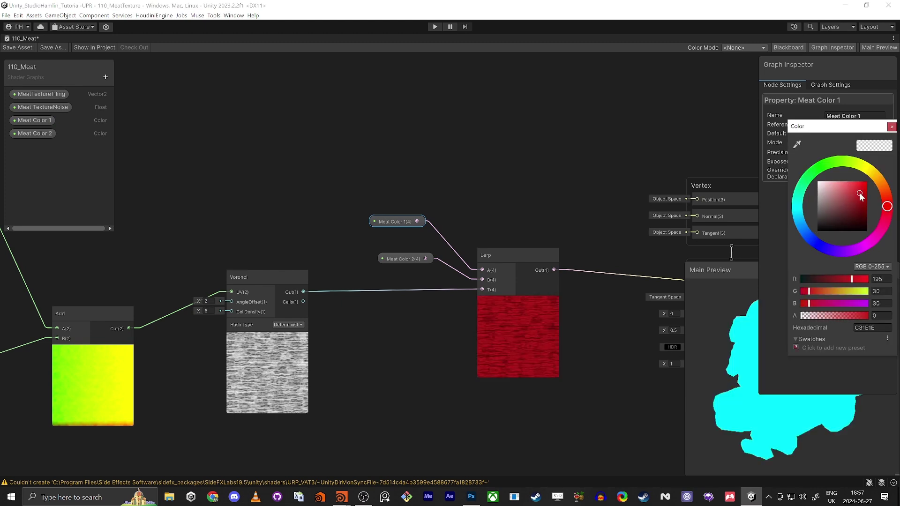
# - Set the default color of Meat Color 2 to a paler red, hex BA3838, and rotate the preview model
pyautogui.click(34, 134)
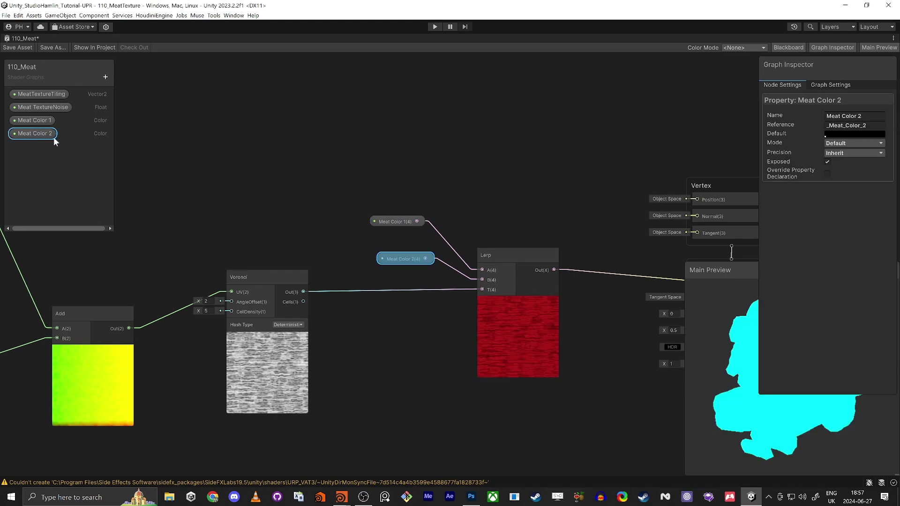
pyautogui.click(856, 134)
pyautogui.moveTo(877, 217); pyautogui.dragTo(882, 203)
pyautogui.moveTo(871, 128); pyautogui.dragTo(644, 64)
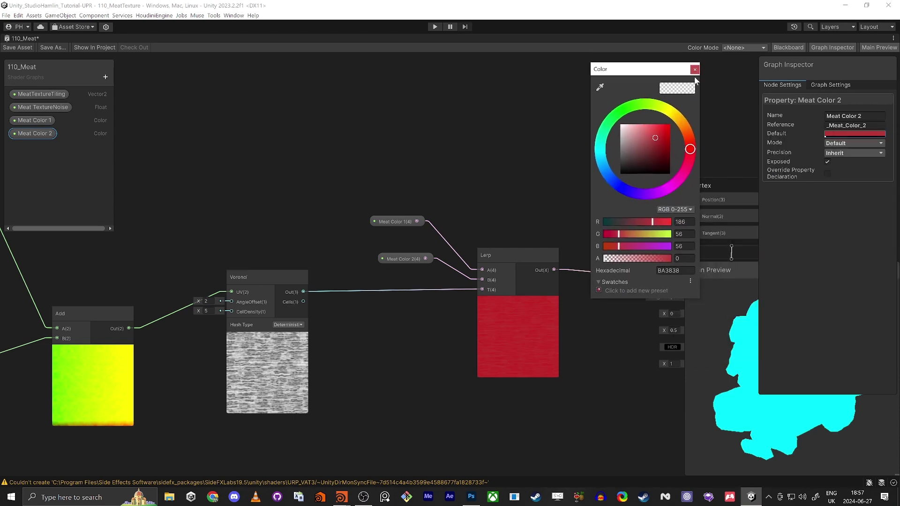
pyautogui.click(696, 70)
pyautogui.moveTo(726, 354); pyautogui.dragTo(704, 381)
pyautogui.moveTo(651, 437)
pyautogui.mouseDown(button='middle')
pyautogui.moveTo(594, 445)
pyautogui.moveTo(653, 424)
pyautogui.mouseUp(button='middle')
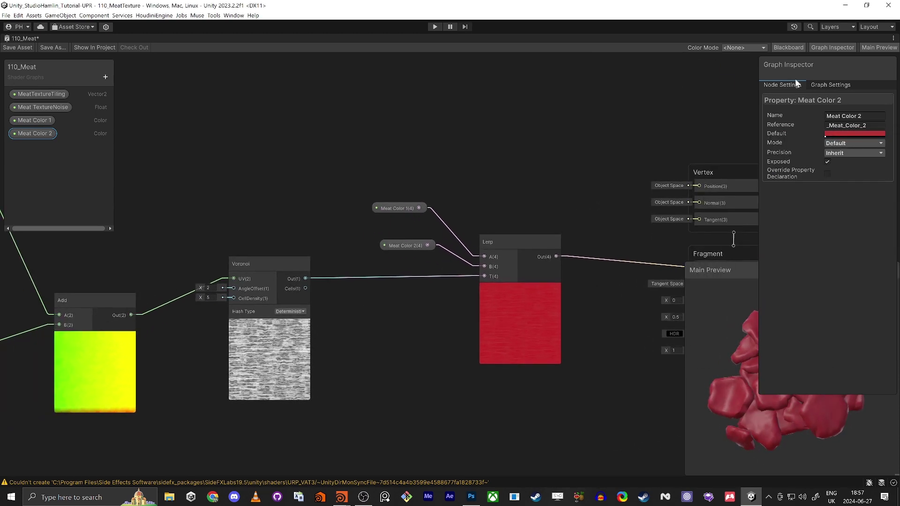
# - Change the default color of Meat Color 1 to a lighter pinkish red and hide the Graph Inspector
pyautogui.click(843, 47)
pyautogui.moveTo(794, 336); pyautogui.dragTo(778, 328)
pyautogui.click(37, 120)
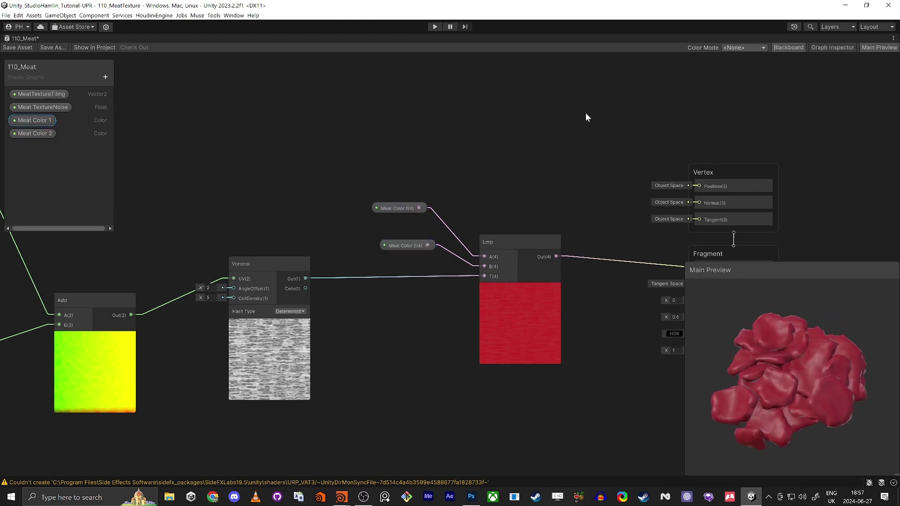
pyautogui.click(833, 47)
pyautogui.click(853, 133)
pyautogui.moveTo(866, 154); pyautogui.dragTo(876, 154)
pyautogui.click(730, 369)
pyautogui.moveTo(730, 368); pyautogui.dragTo(732, 395)
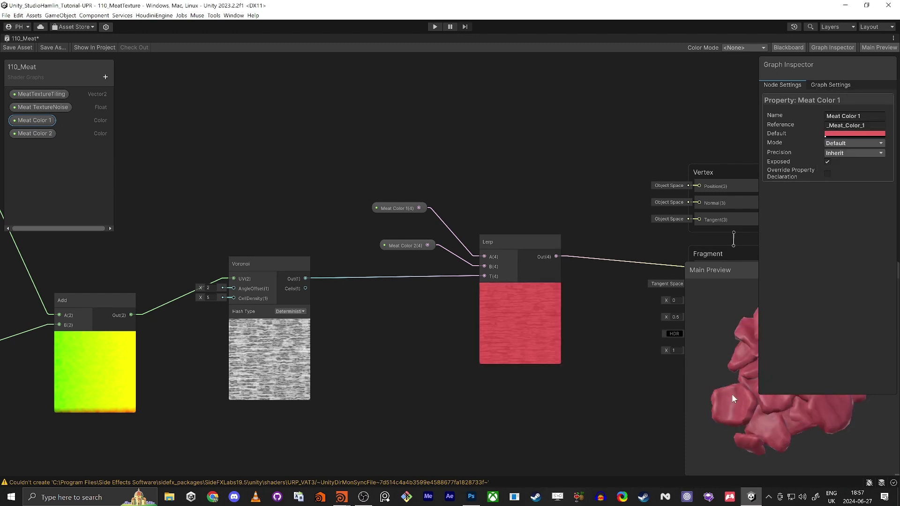
pyautogui.click(836, 48)
# - Insert a Remap node between the Voronoi Out output and Lerp's T input, placing it between the two nodes
pyautogui.scroll(10, 466, 337)
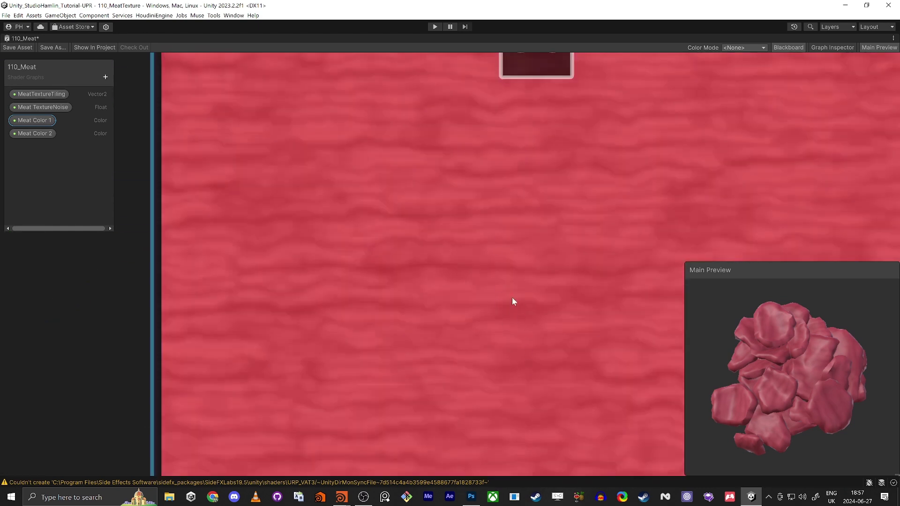
pyautogui.scroll(-10, 499, 238)
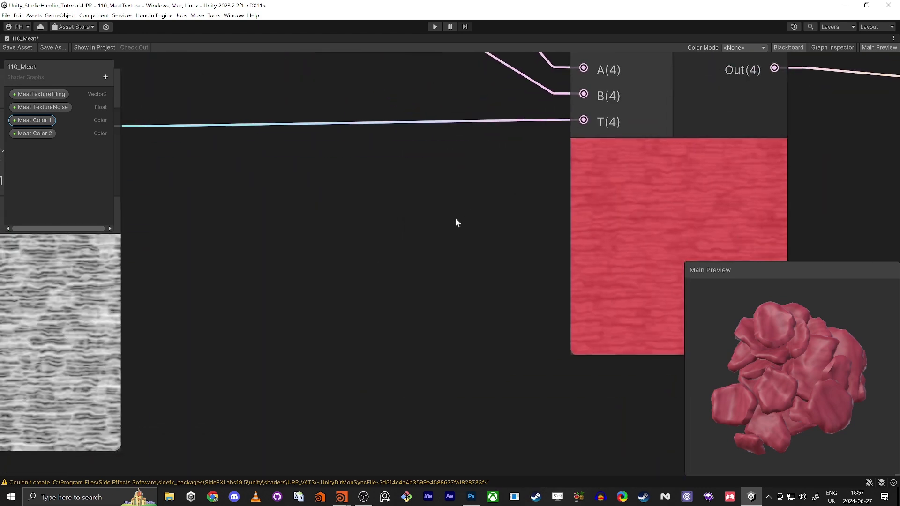
pyautogui.press('space')
pyautogui.write('remap')
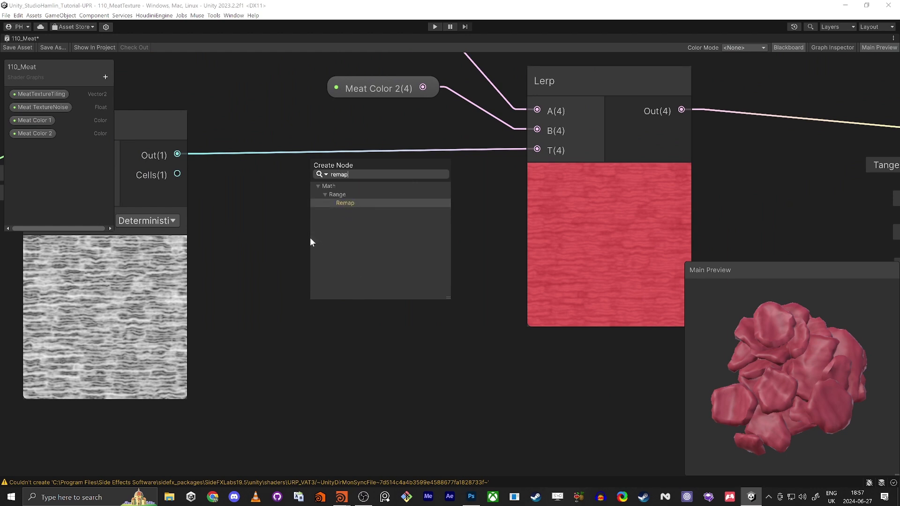
pyautogui.press('Return')
pyautogui.moveTo(177, 154); pyautogui.dragTo(323, 294)
pyautogui.moveTo(468, 294); pyautogui.dragTo(537, 149)
pyautogui.moveTo(417, 265); pyautogui.dragTo(424, 183)
# - Set the Remap node's In Min Max to 0.41 and 0.52 and its Out Min Max to 0.26 and 0.89
pyautogui.click(244, 233)
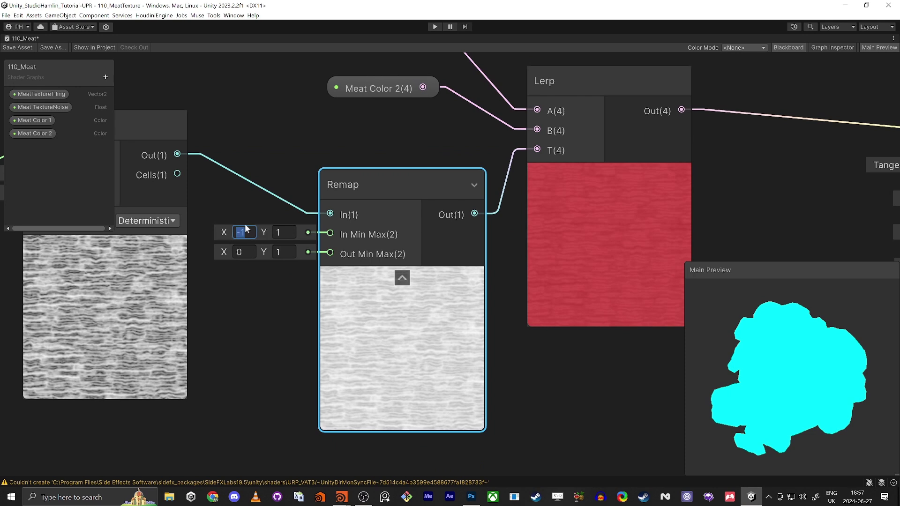
pyautogui.write('0')
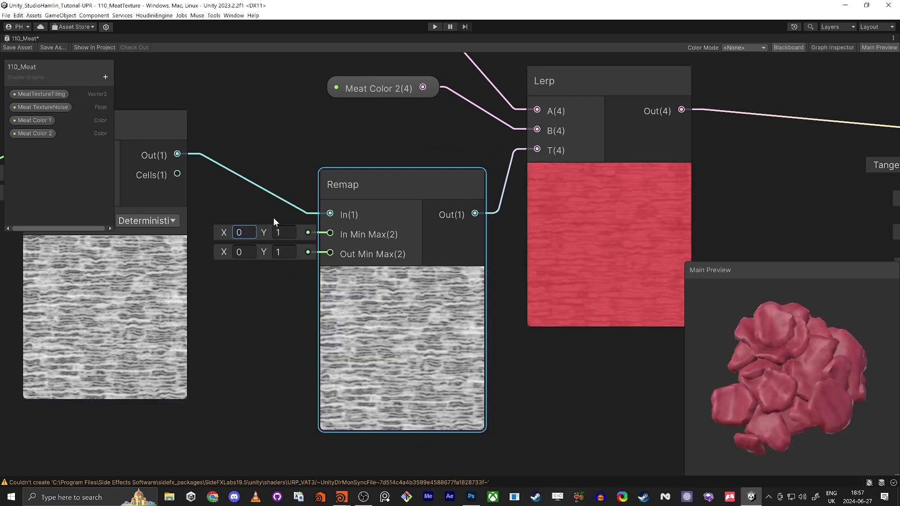
pyautogui.press('Return')
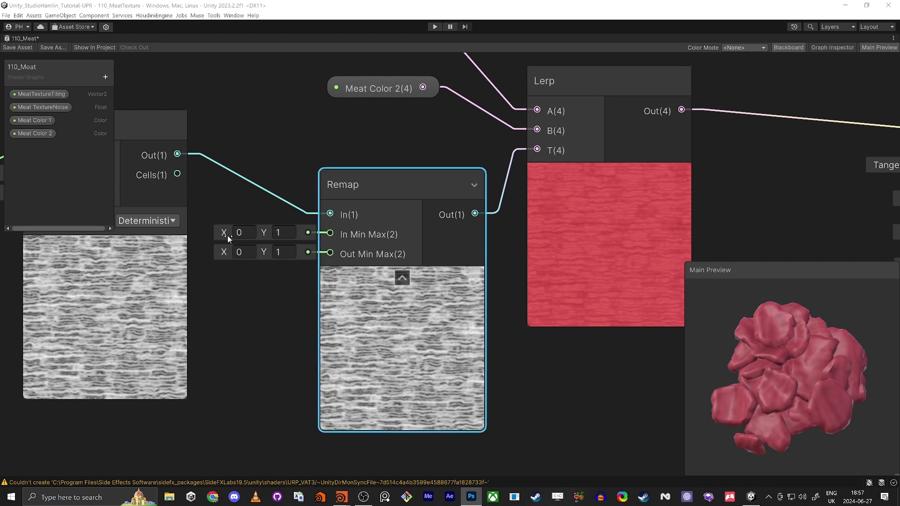
pyautogui.scroll(5, 337, 287)
pyautogui.scroll(-5, 381, 311)
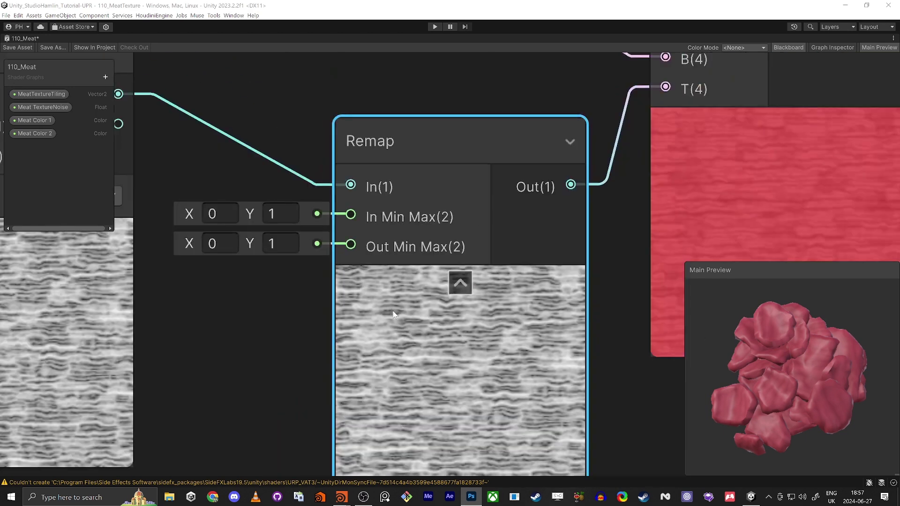
pyautogui.moveTo(189, 213); pyautogui.dragTo(196, 213)
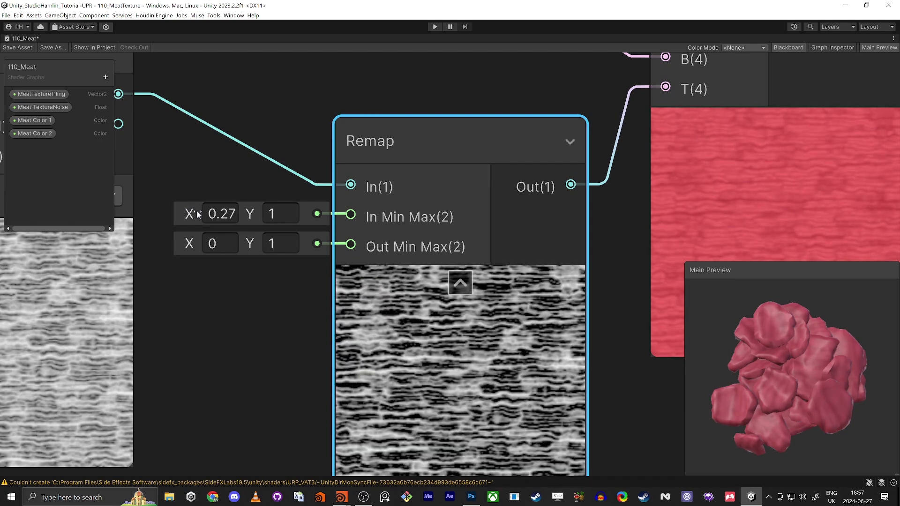
pyautogui.moveTo(798, 373); pyautogui.dragTo(801, 385)
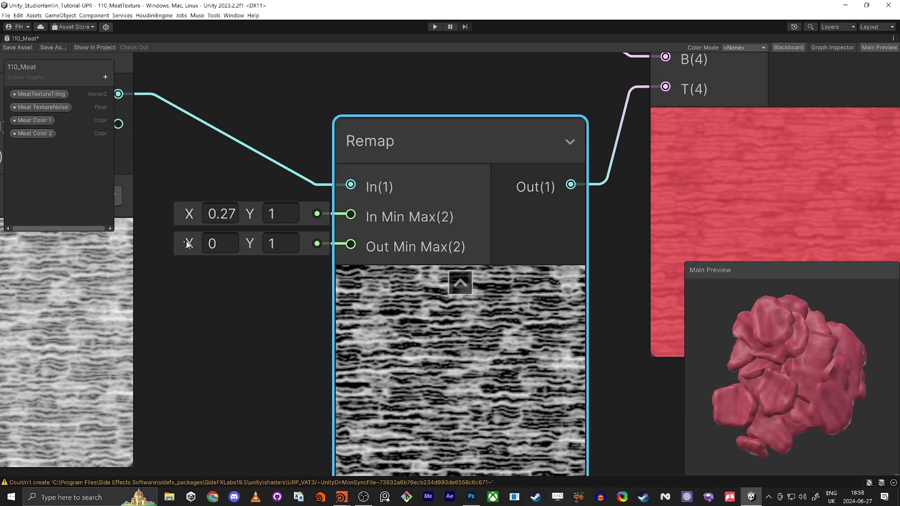
pyautogui.moveTo(195, 243); pyautogui.dragTo(248, 243)
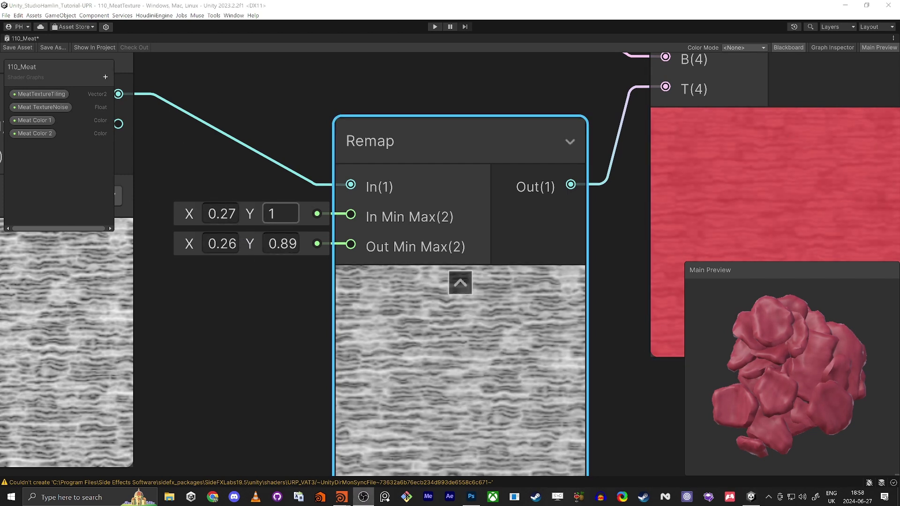
pyautogui.moveTo(249, 216); pyautogui.dragTo(247, 216)
pyautogui.moveTo(190, 216); pyautogui.dragTo(197, 217)
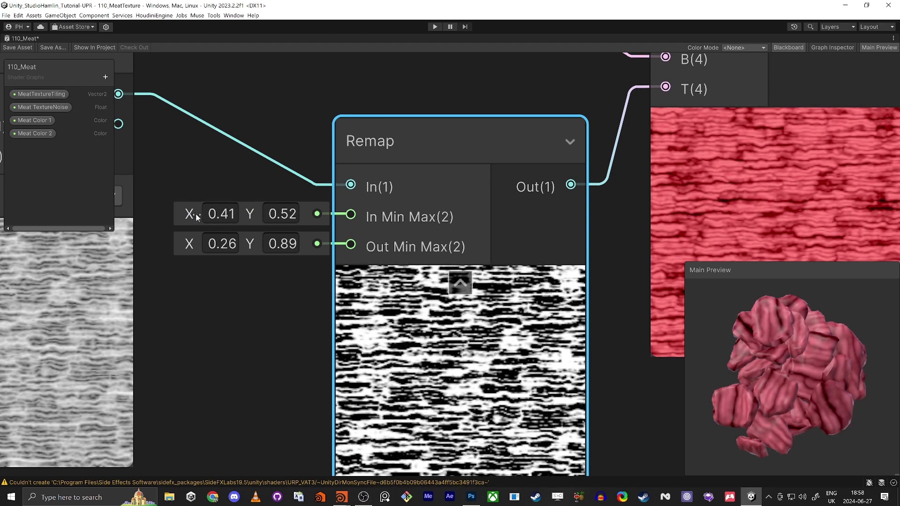
pyautogui.moveTo(714, 380); pyautogui.dragTo(754, 370)
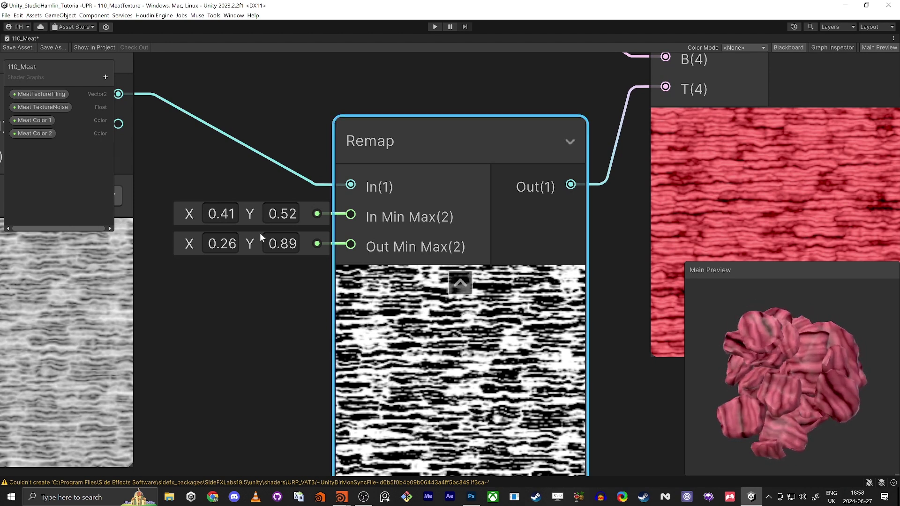
# - Set the Remap node's upper Out Min Max value to 1 and check the pattern on the preview model
pyautogui.moveTo(271, 321); pyautogui.dragTo(280, 327, button='middle')
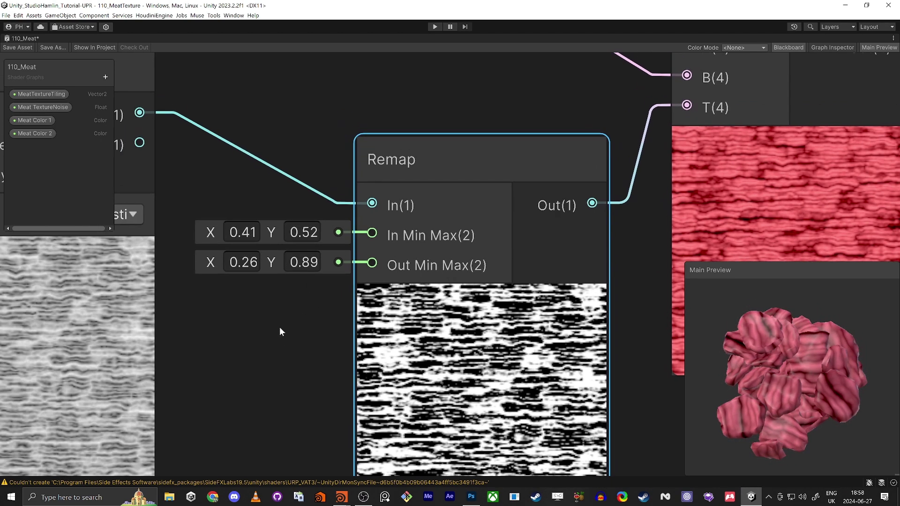
pyautogui.click(310, 263)
pyautogui.write('1')
pyautogui.click(316, 273)
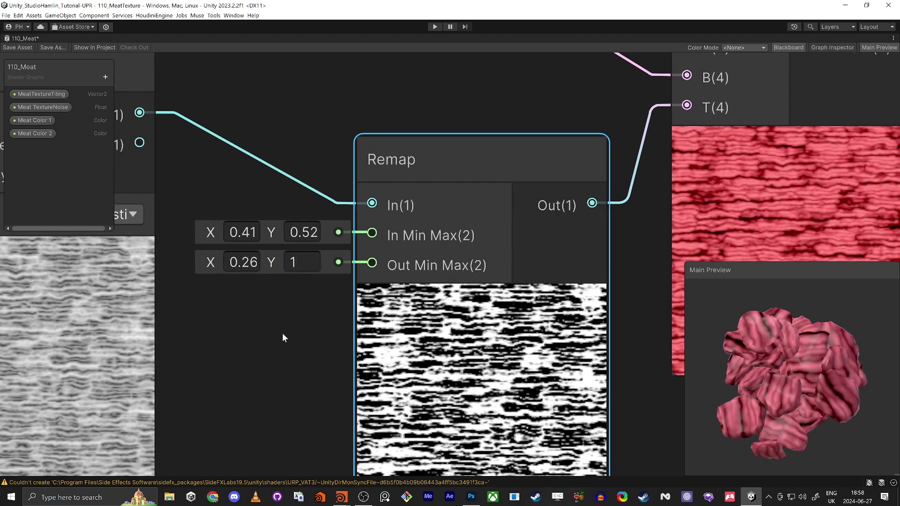
pyautogui.scroll(-3, 266, 340)
pyautogui.scroll(-1, 284, 304)
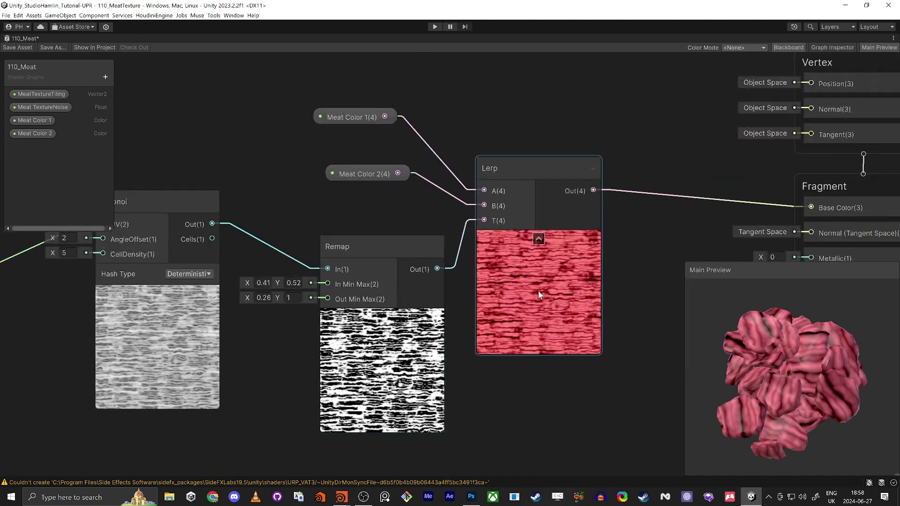
pyautogui.click(356, 176)
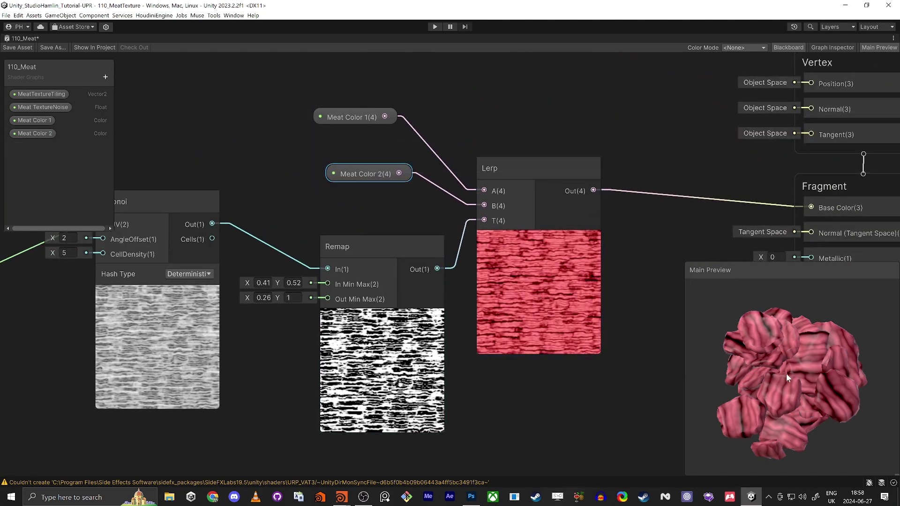
pyautogui.moveTo(785, 373); pyautogui.dragTo(806, 374)
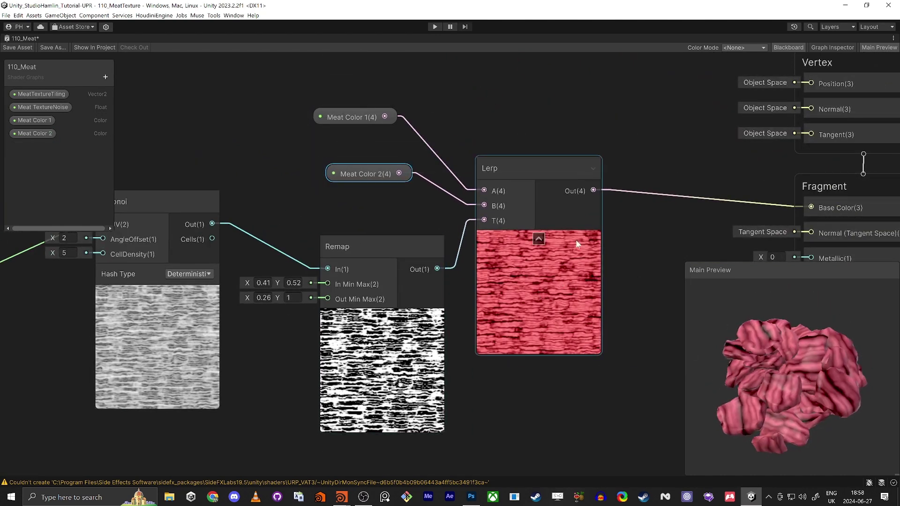
pyautogui.moveTo(575, 240); pyautogui.dragTo(516, 258, button='middle')
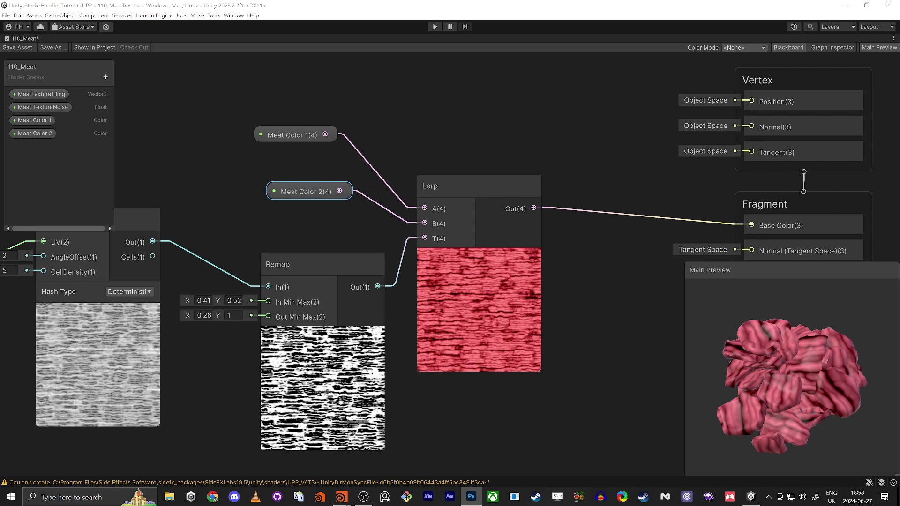
pyautogui.click(580, 192)
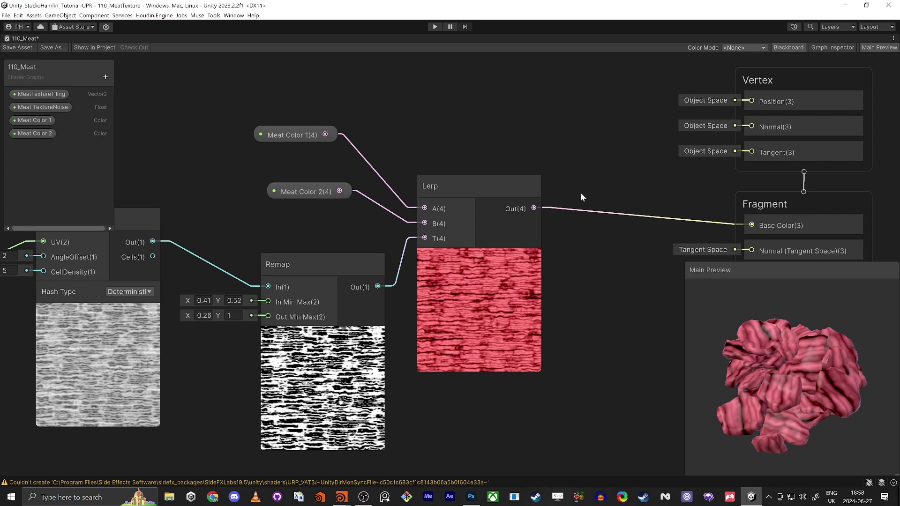
pyautogui.press('space')
pyautogui.write('c')
pyautogui.press('Escape')
# - Inspect the settings of the Meat Color 1 and Meat Color 2 properties in the Graph Inspector
pyautogui.click(33, 121)
pyautogui.click(832, 48)
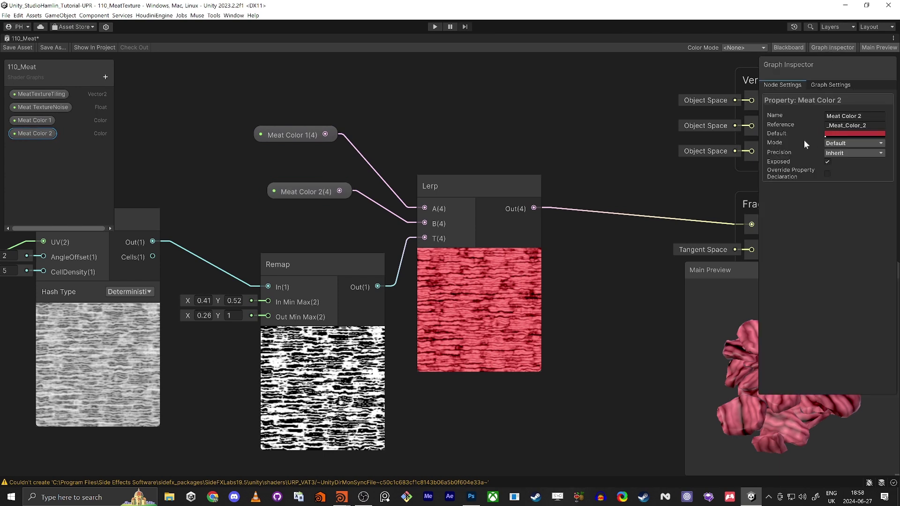
pyautogui.click(32, 123)
pyautogui.click(35, 133)
pyautogui.click(622, 120)
# - Try adding a Contrast node between Lerp and the Fragment block, and delete it
pyautogui.moveTo(635, 322); pyautogui.dragTo(519, 305, button='middle')
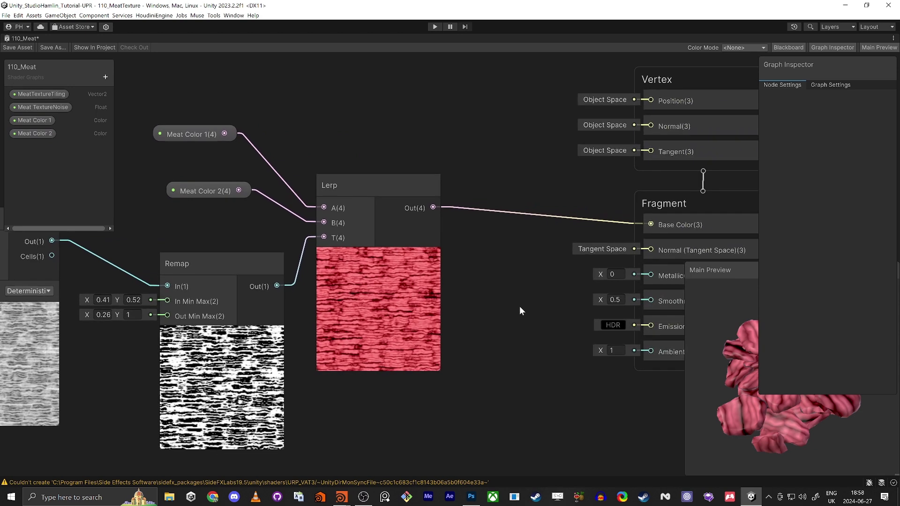
pyautogui.press('space')
pyautogui.write('contrast')
pyautogui.press('Return')
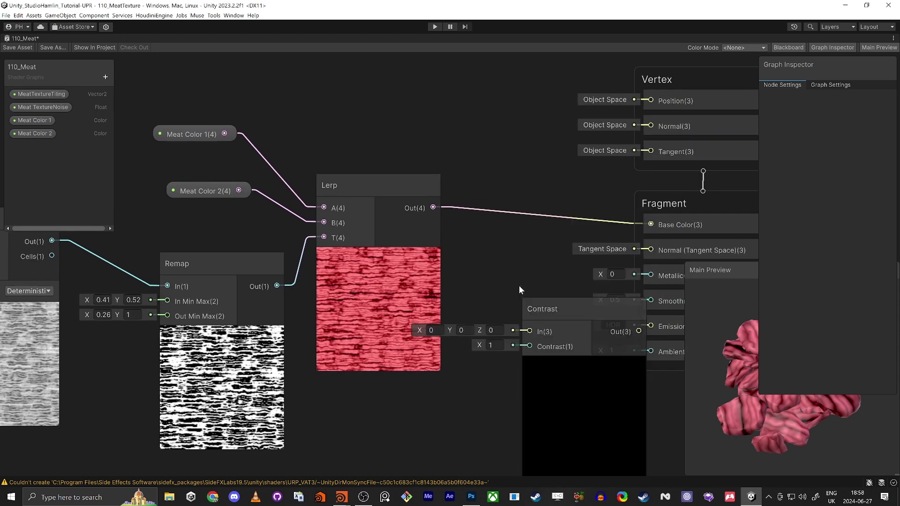
pyautogui.click(577, 302)
pyautogui.press('Delete')
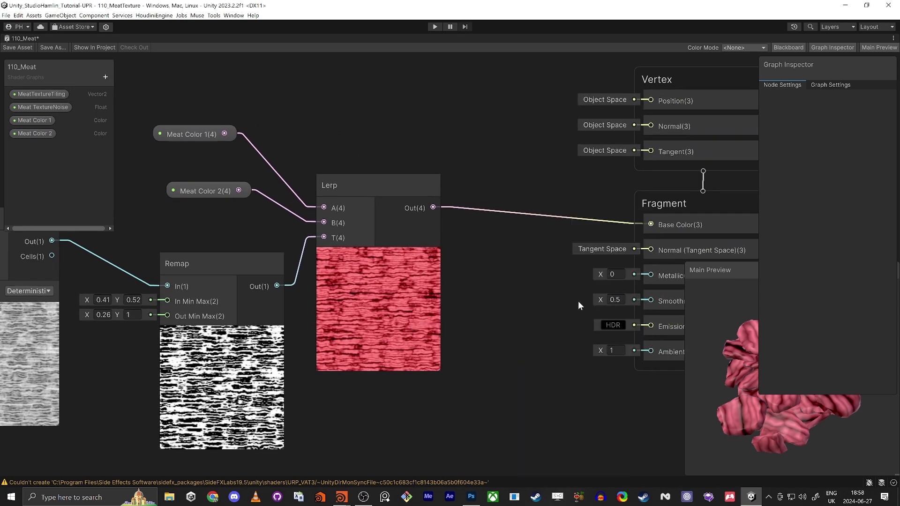
# - Widen the gap between Remap and Lerp by moving Remap and all its upstream nodes together
pyautogui.moveTo(348, 129); pyautogui.dragTo(495, 86, button='middle')
pyautogui.scroll(-4, 496, 85)
pyautogui.moveTo(539, 60); pyautogui.dragTo(599, 103, button='middle')
pyautogui.scroll(-4, 599, 103)
pyautogui.moveTo(272, 329); pyautogui.dragTo(283, 346, button='middle')
pyautogui.moveTo(100, 411); pyautogui.dragTo(558, 68)
pyautogui.moveTo(542, 193); pyautogui.dragTo(496, 199)
pyautogui.moveTo(466, 125); pyautogui.dragTo(536, 164)
pyautogui.scroll(1, 538, 173)
pyautogui.scroll(3, 538, 175)
# - Add a Saturate node between Remap and Lerp, connecting Remap's output to it and its output to Lerp's T input
pyautogui.click(514, 189)
pyautogui.press('space')
pyautogui.write('sat')
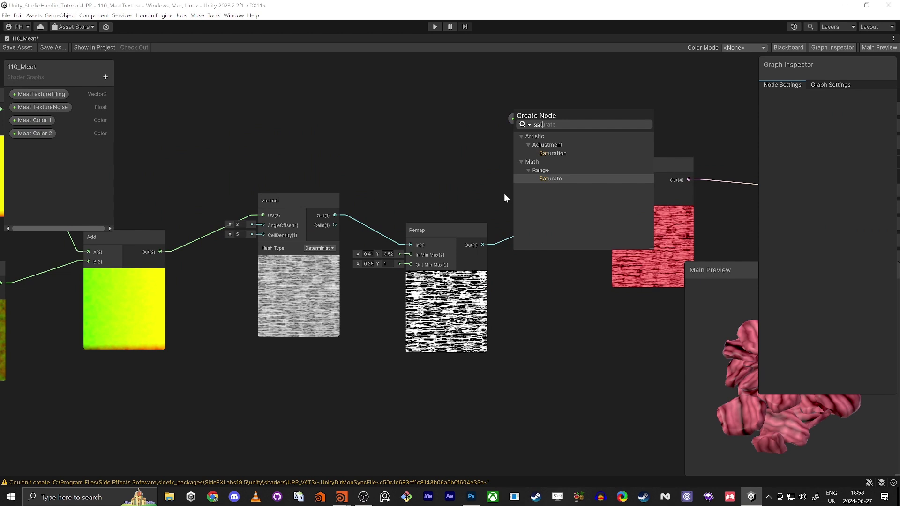
pyautogui.press('Return')
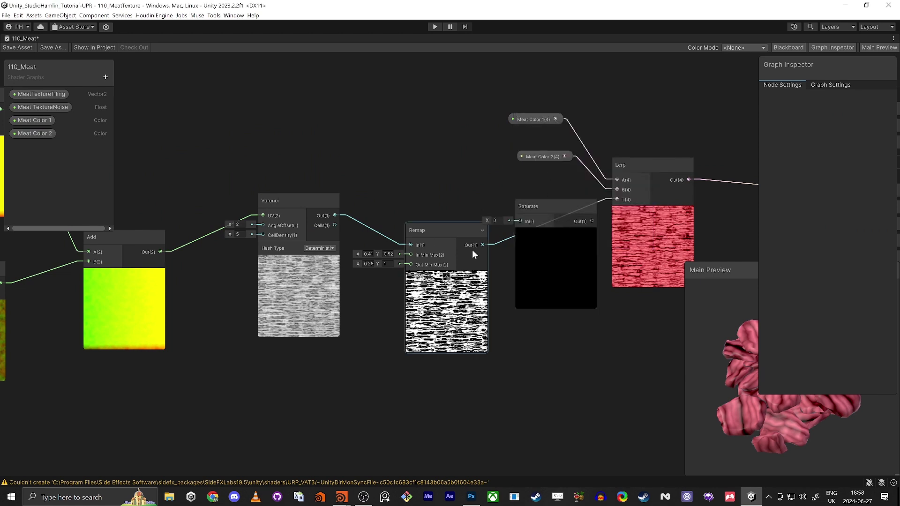
pyautogui.moveTo(482, 245); pyautogui.dragTo(522, 221)
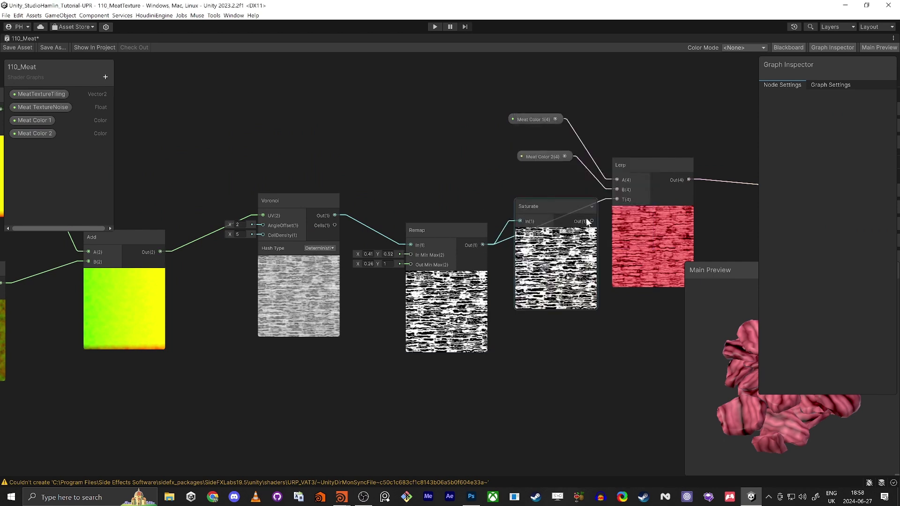
pyautogui.moveTo(594, 221); pyautogui.dragTo(617, 200)
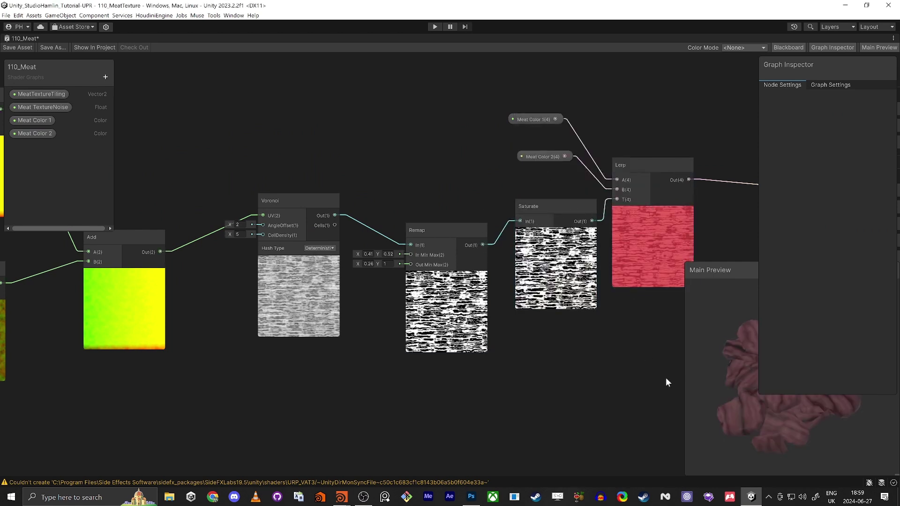
# - Hide the Graph Inspector and set the Voronoi node's cell density to 10
pyautogui.moveTo(743, 406); pyautogui.dragTo(760, 399)
pyautogui.click(833, 47)
pyautogui.moveTo(818, 337); pyautogui.dragTo(806, 360)
pyautogui.scroll(6, 802, 365)
pyautogui.scroll(-6, 801, 368)
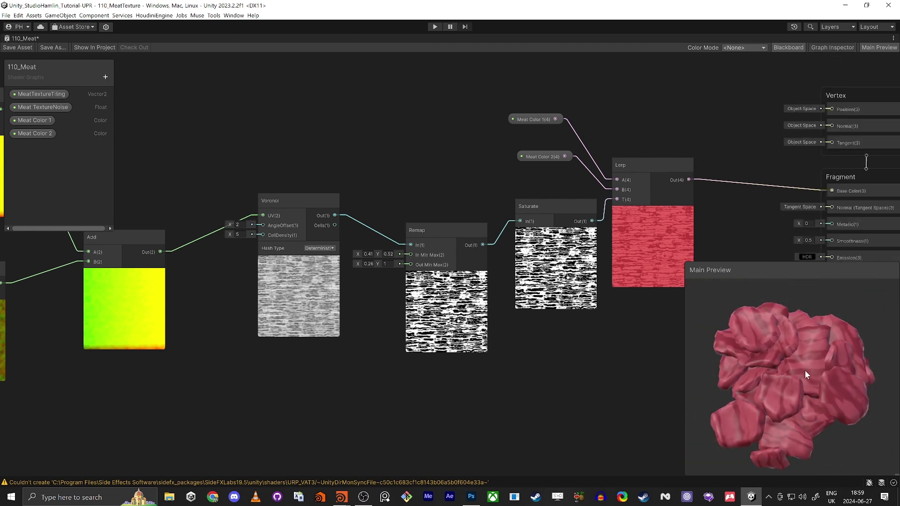
pyautogui.scroll(2, 805, 370)
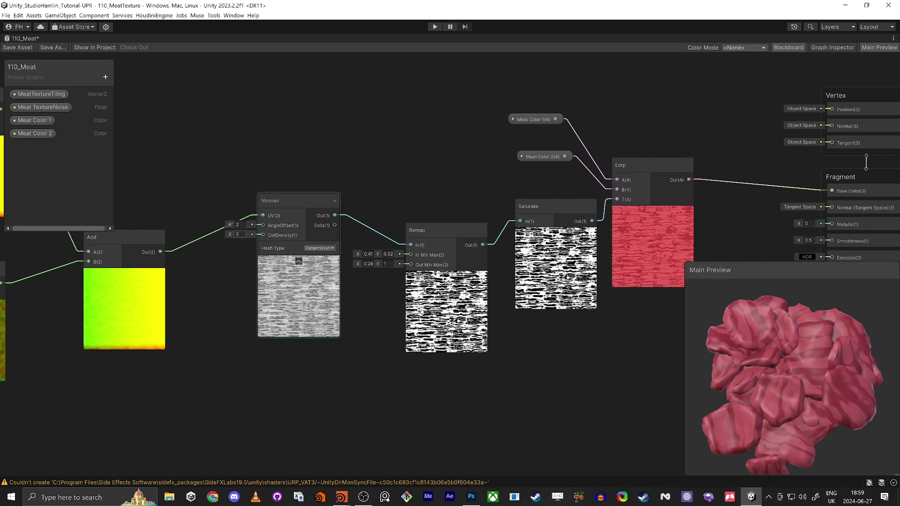
pyautogui.write('10')
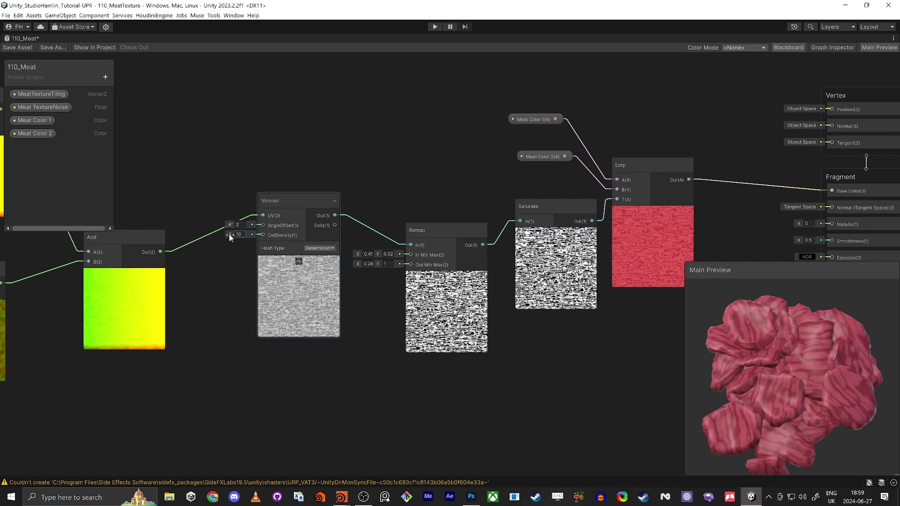
# - Try a cell density of about 13 and other angle offsets on Voronoi, returning to angle offset 2 and cell density 10
pyautogui.moveTo(228, 233)
pyautogui.mouseDown()
pyautogui.moveTo(275, 234)
pyautogui.moveTo(229, 243)
pyautogui.moveTo(251, 240)
pyautogui.moveTo(241, 239)
pyautogui.mouseUp()
pyautogui.press('BackSpace')
pyautogui.write('1')
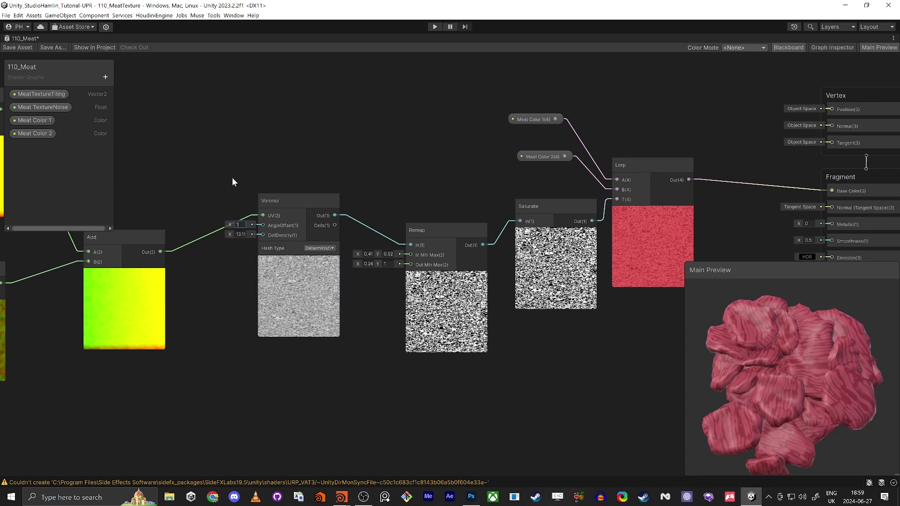
pyautogui.write('2')
pyautogui.moveTo(240, 225); pyautogui.dragTo(299, 229)
pyautogui.click(239, 224)
pyautogui.write('2')
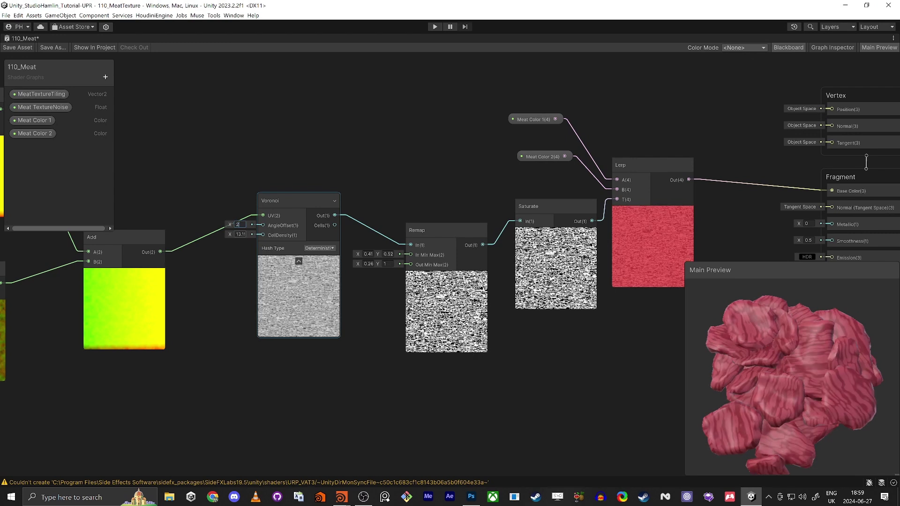
pyautogui.write('10')
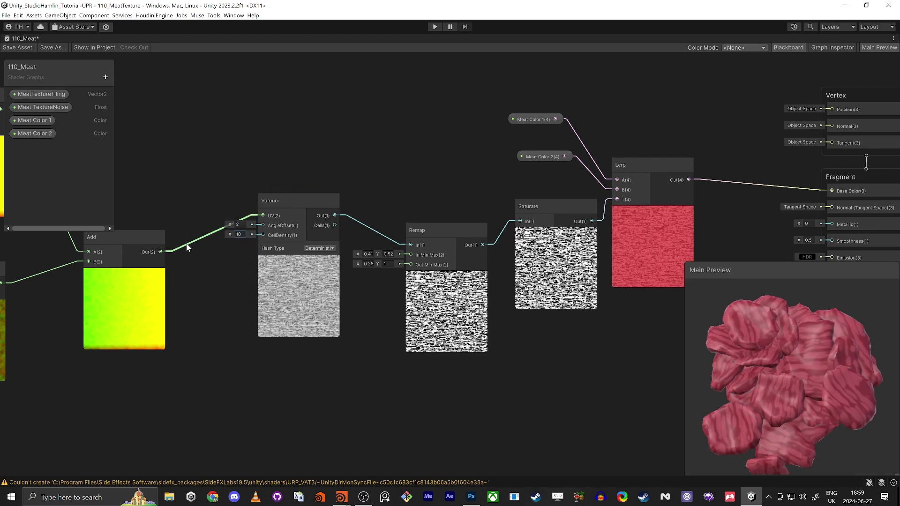
# - Set the default Y value of the MeatTextureTiling property to 20 and rotate the preview model to check the streaks
pyautogui.scroll(-2, 266, 353)
pyautogui.moveTo(202, 367); pyautogui.dragTo(328, 339, button='middle')
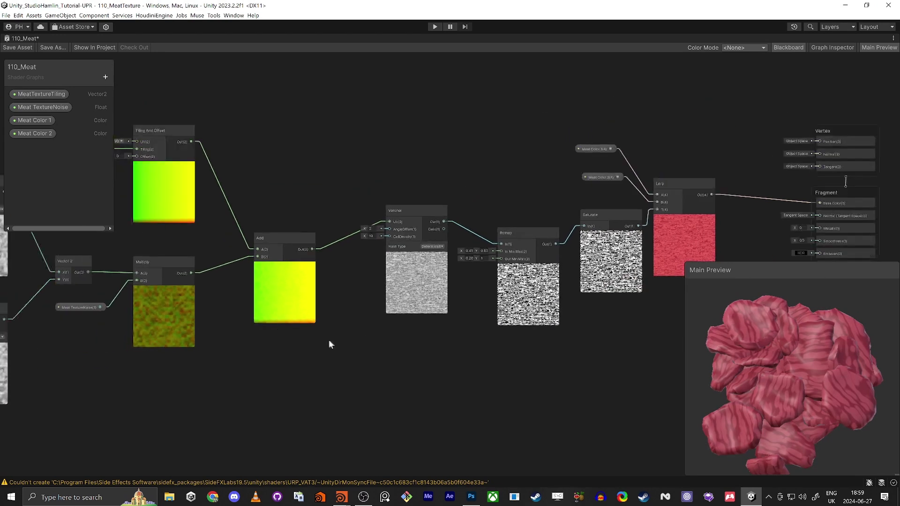
pyautogui.moveTo(300, 147); pyautogui.dragTo(437, 147, button='middle')
pyautogui.moveTo(123, 180); pyautogui.dragTo(356, 206, button='middle')
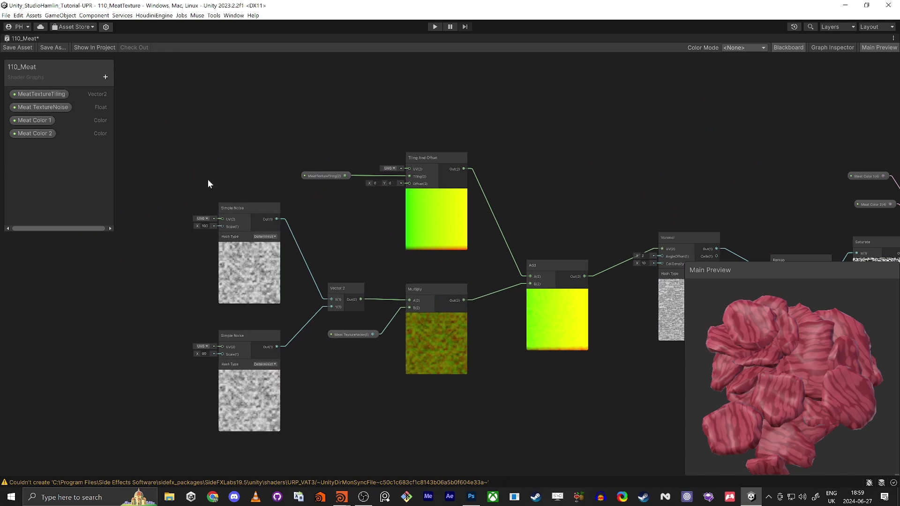
pyautogui.moveTo(208, 180); pyautogui.dragTo(84, 178, button='middle')
pyautogui.moveTo(438, 90); pyautogui.dragTo(226, 87, button='middle')
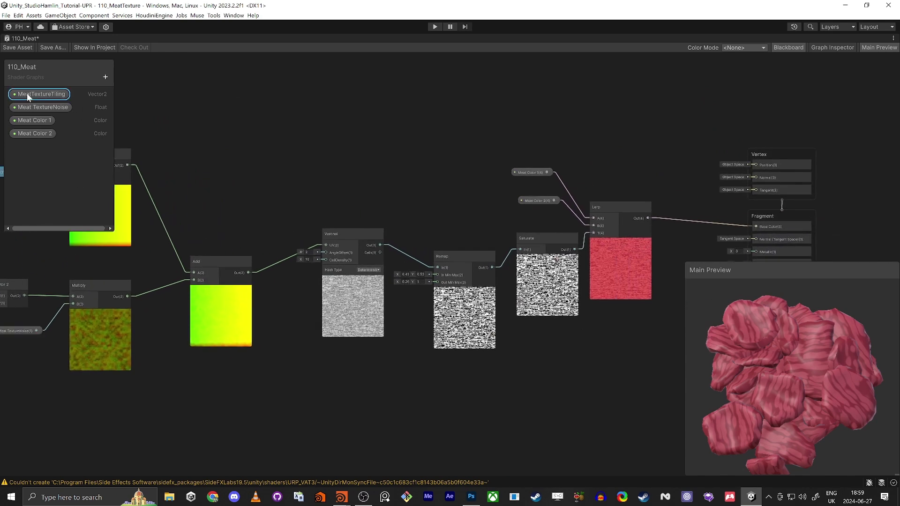
pyautogui.click(828, 48)
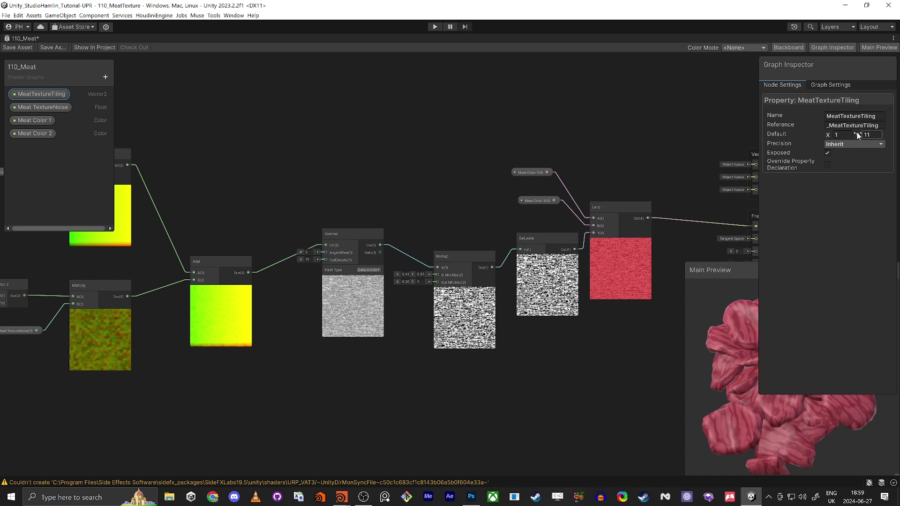
pyautogui.moveTo(857, 134); pyautogui.dragTo(879, 136)
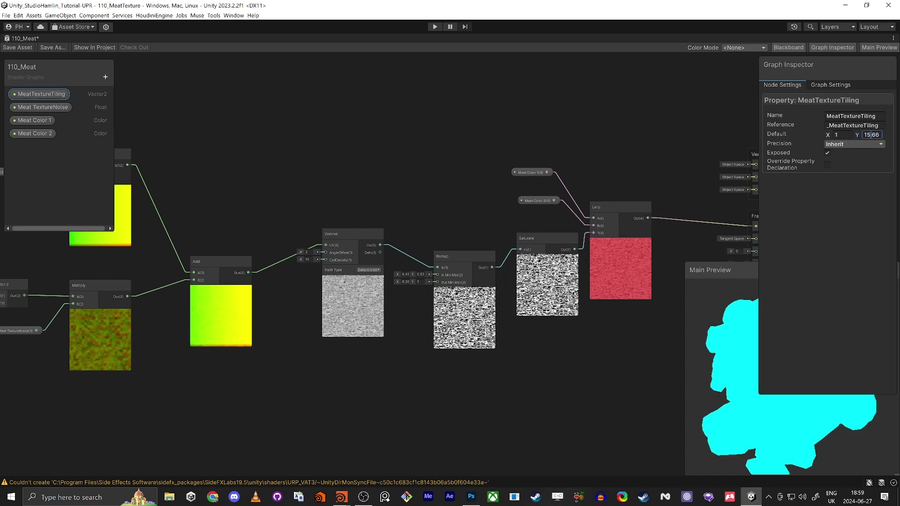
pyautogui.write('20')
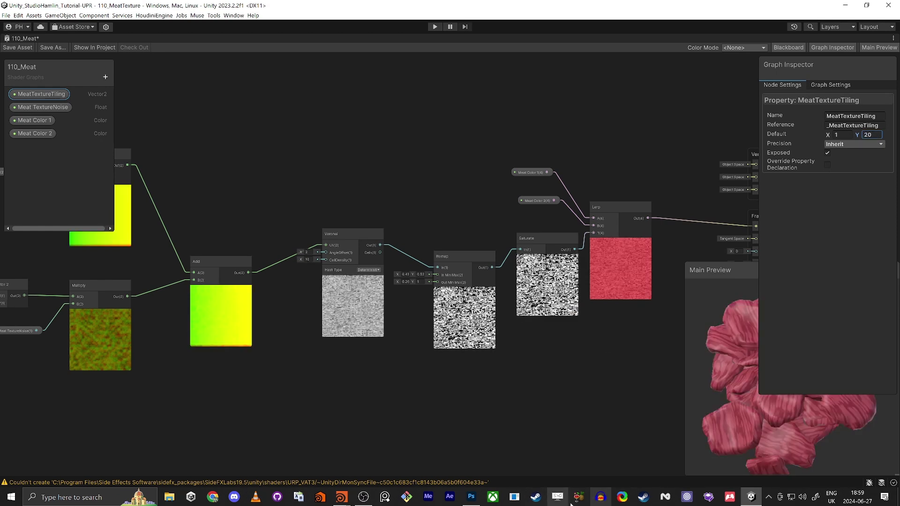
pyautogui.moveTo(717, 445); pyautogui.dragTo(800, 237)
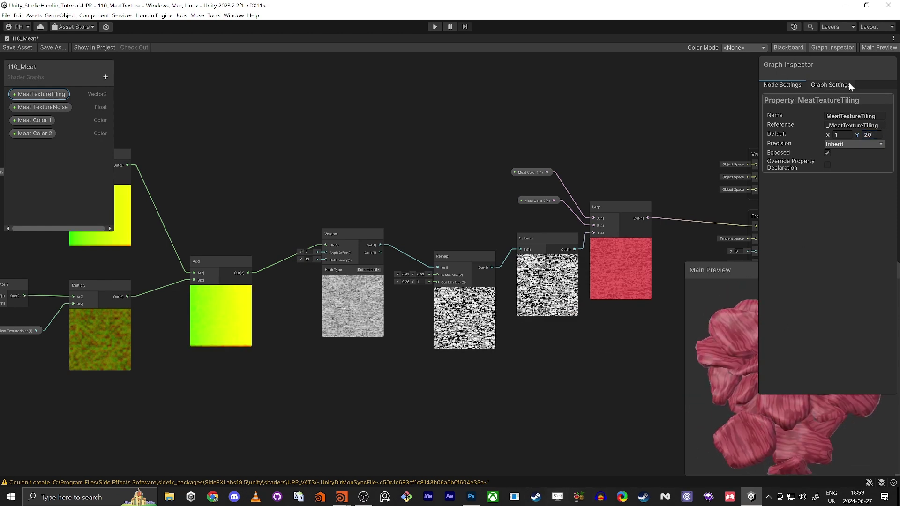
# - Shorten the Graph Inspector so it stays clear of the Main Preview, and turn the preview model
pyautogui.click(843, 49)
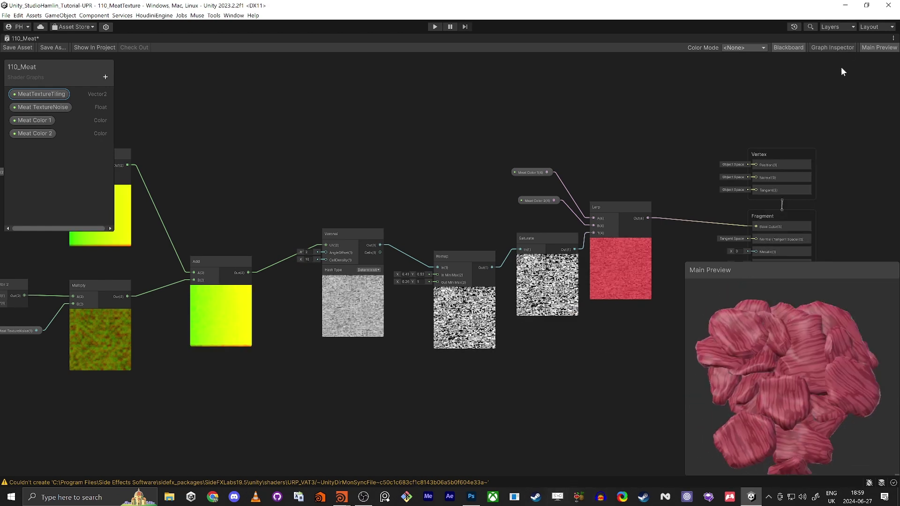
pyautogui.click(840, 48)
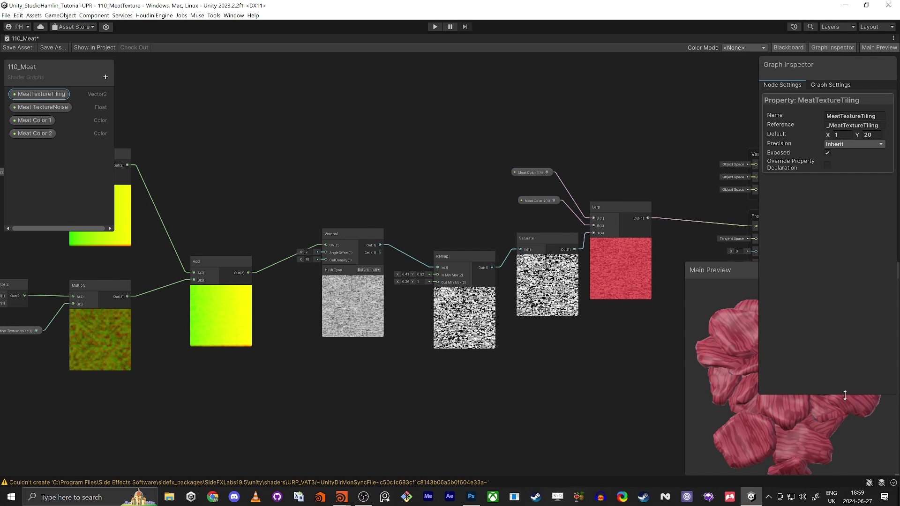
pyautogui.moveTo(846, 395); pyautogui.dragTo(854, 258)
pyautogui.moveTo(533, 422); pyautogui.dragTo(472, 329, button='middle')
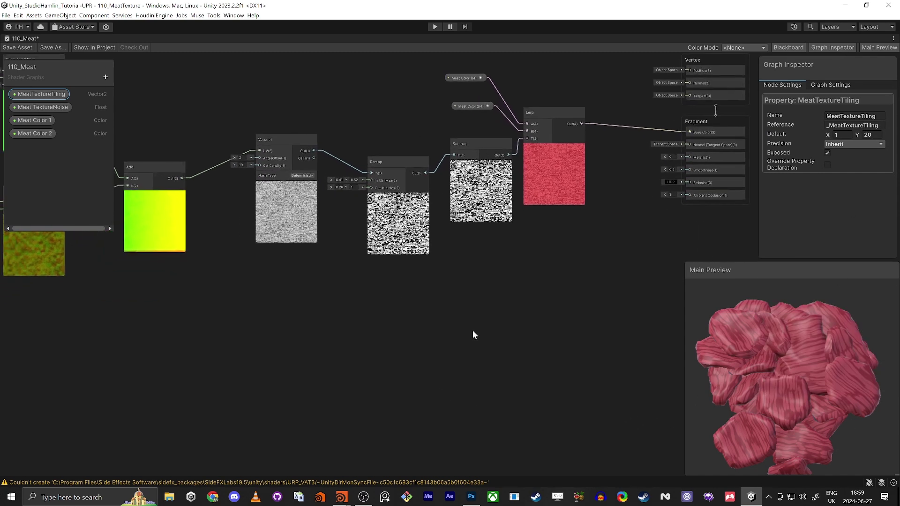
pyautogui.scroll(-3, 516, 340)
pyautogui.moveTo(703, 347); pyautogui.dragTo(809, 344)
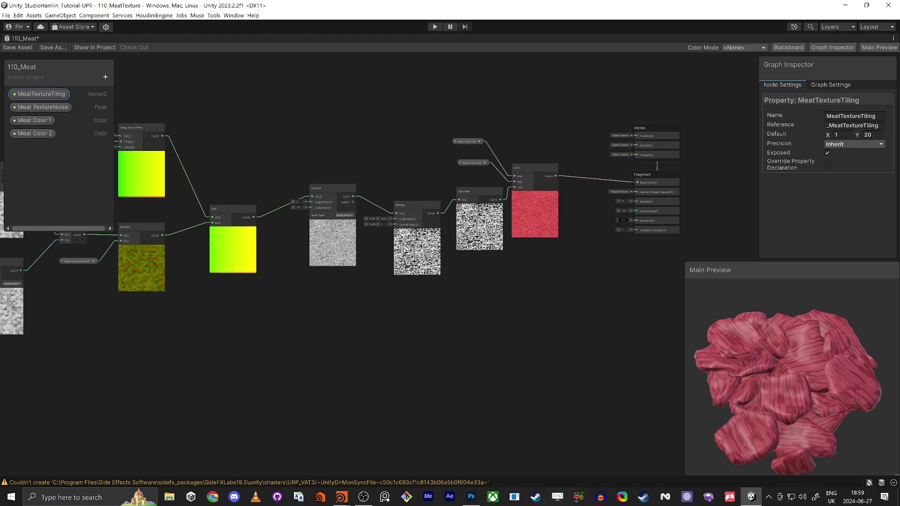
# - Add a Vertex Color node in the empty space above the Voronoi and Remap nodes
pyautogui.moveTo(377, 126); pyautogui.dragTo(381, 221, button='middle')
pyautogui.scroll(-1, 381, 221)
pyautogui.click(380, 166)
pyautogui.press('space')
pyautogui.write('vet')
pyautogui.press('BackSpace')
pyautogui.write('rt')
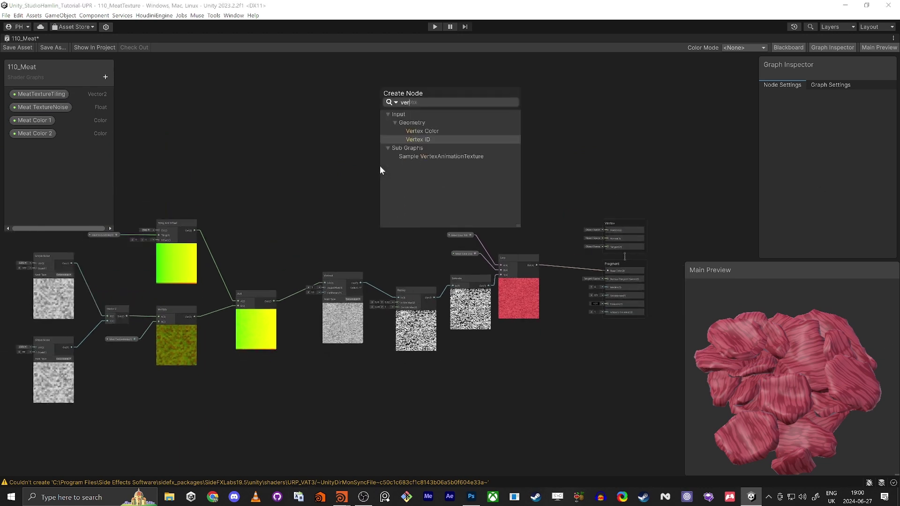
pyautogui.press('Up')
pyautogui.press('Return')
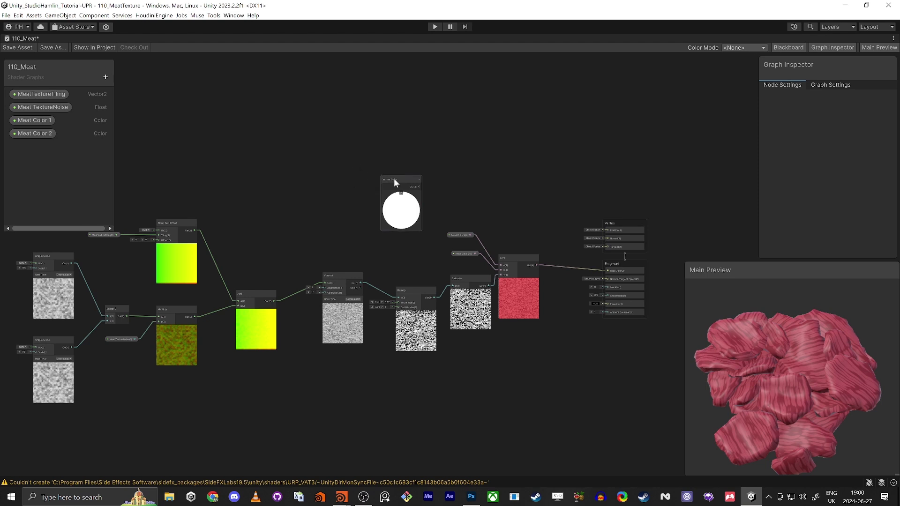
pyautogui.moveTo(395, 180); pyautogui.dragTo(407, 169)
# - Add a Multiply node feeding Base Color, with Vertex Color into its A input and Lerp's output into its B input
pyautogui.click(536, 203)
pyautogui.press('space')
pyautogui.write('multiply')
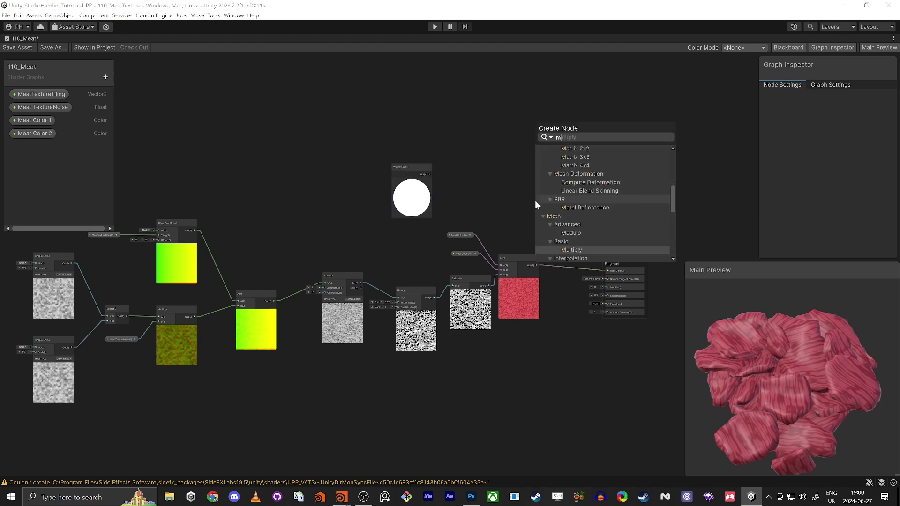
pyautogui.press('Return')
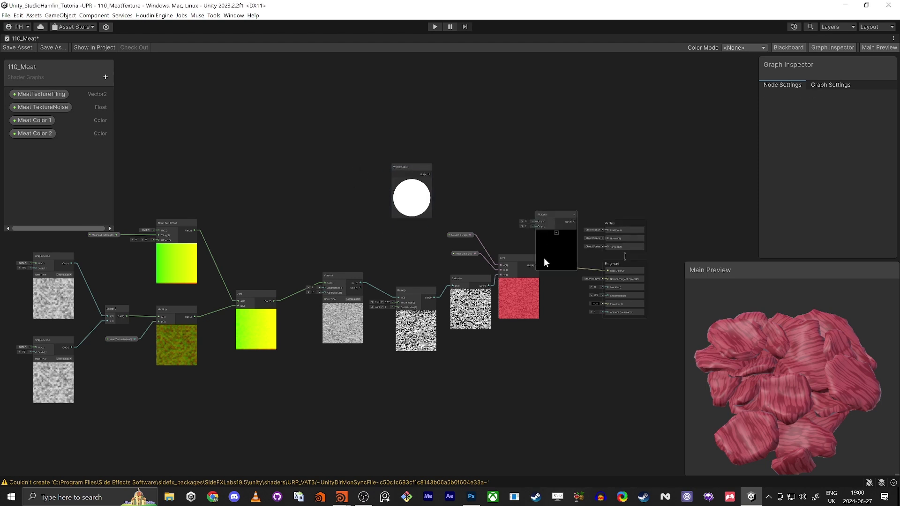
pyautogui.moveTo(562, 213); pyautogui.dragTo(567, 194)
pyautogui.moveTo(536, 265); pyautogui.dragTo(607, 271)
pyautogui.moveTo(541, 201); pyautogui.dragTo(430, 175)
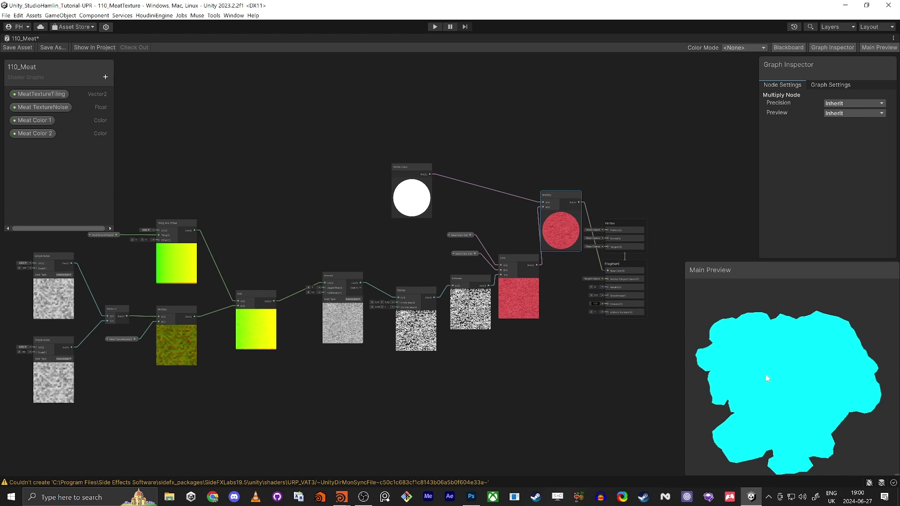
pyautogui.moveTo(770, 368)
pyautogui.mouseDown()
pyautogui.moveTo(763, 362)
pyautogui.moveTo(767, 385)
pyautogui.mouseUp()
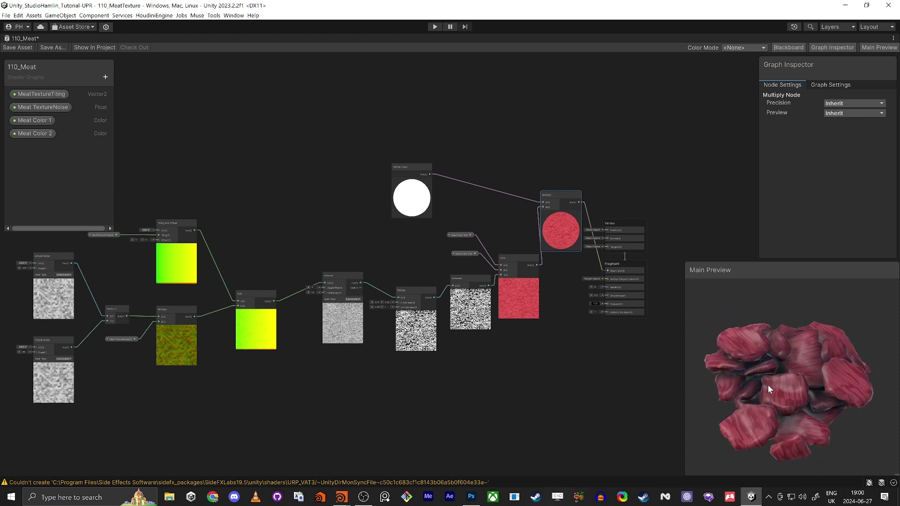
# - Move Vertex Color farther from Multiply and add a Remap node in the gap between them
pyautogui.moveTo(400, 167); pyautogui.dragTo(330, 168)
pyautogui.scroll(5, 422, 186)
pyautogui.click(542, 112)
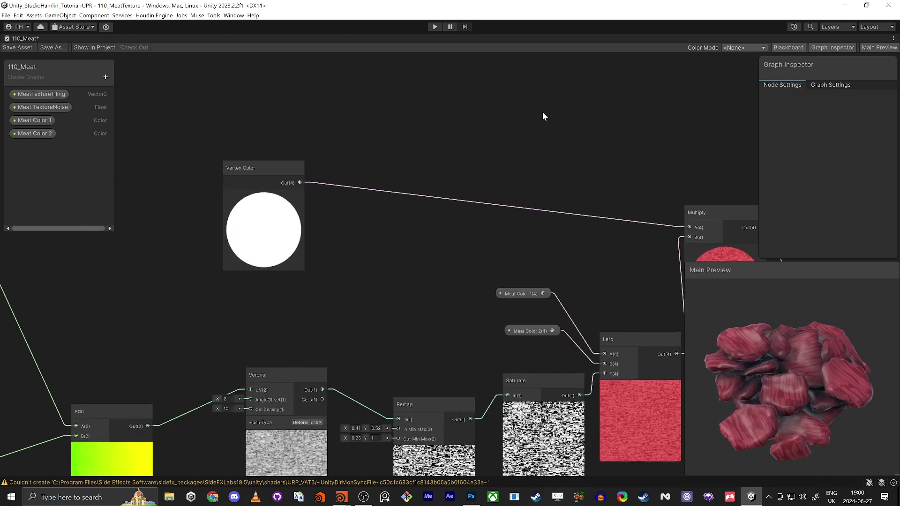
pyautogui.press('space')
pyautogui.write('remap')
pyautogui.press('Return')
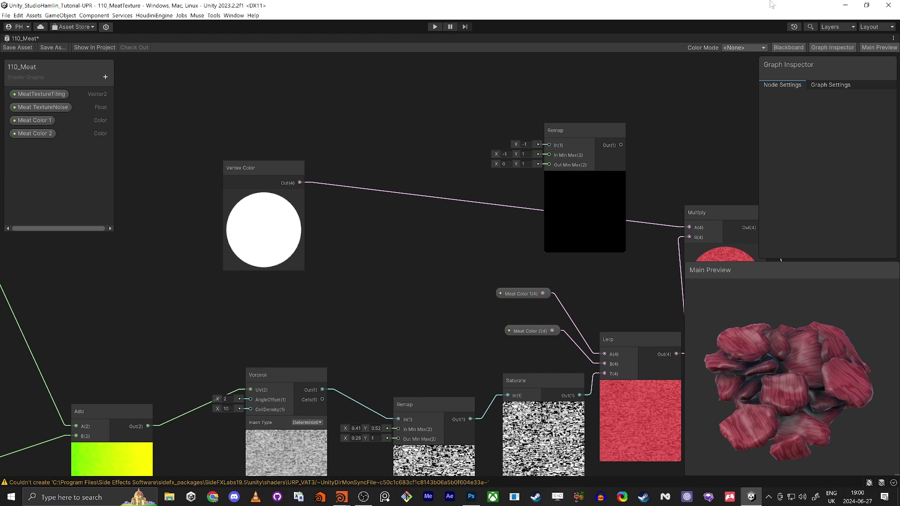
# - Connect Vertex Color to a new Swizzle node with mask x and chain it through the new Remap into Multiply's A input
pyautogui.moveTo(299, 182); pyautogui.dragTo(347, 148)
pyautogui.click(311, 151)
pyautogui.write('swi')
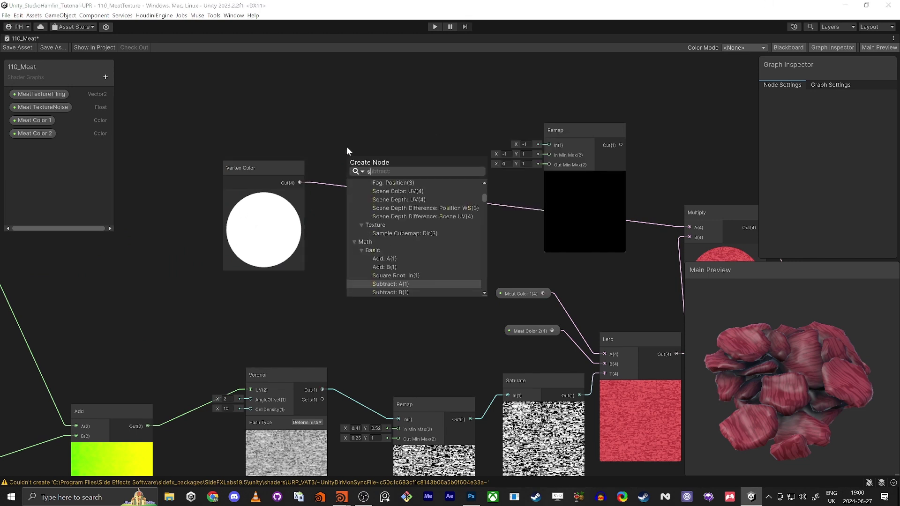
pyautogui.press('Return')
pyautogui.click(381, 186)
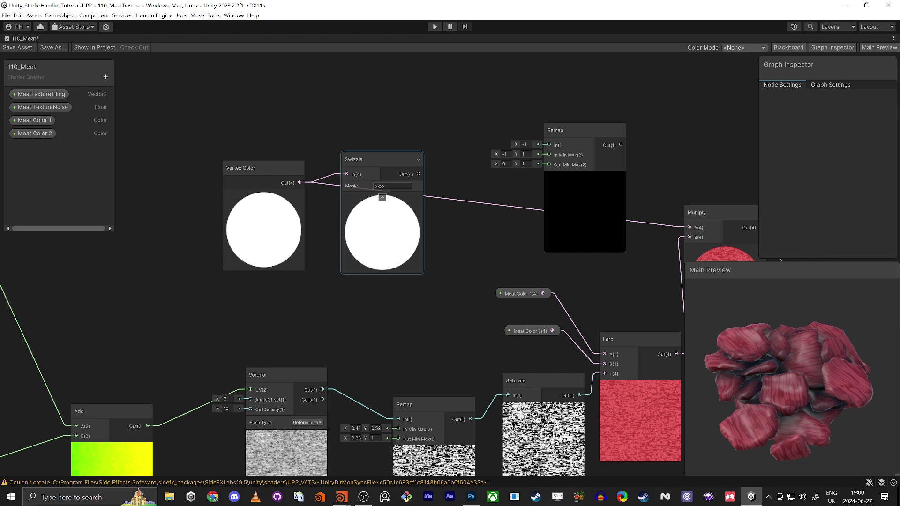
pyautogui.write('x')
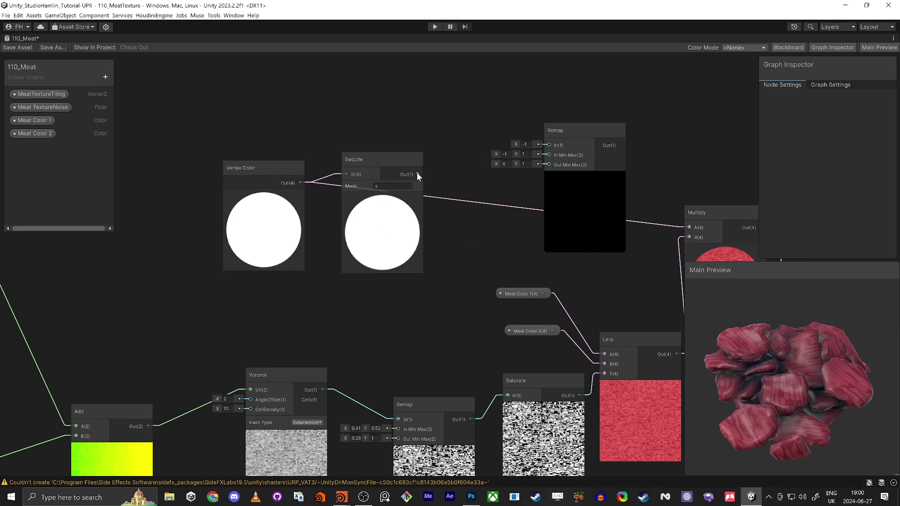
pyautogui.moveTo(418, 173); pyautogui.dragTo(549, 145)
pyautogui.moveTo(607, 144); pyautogui.dragTo(688, 227)
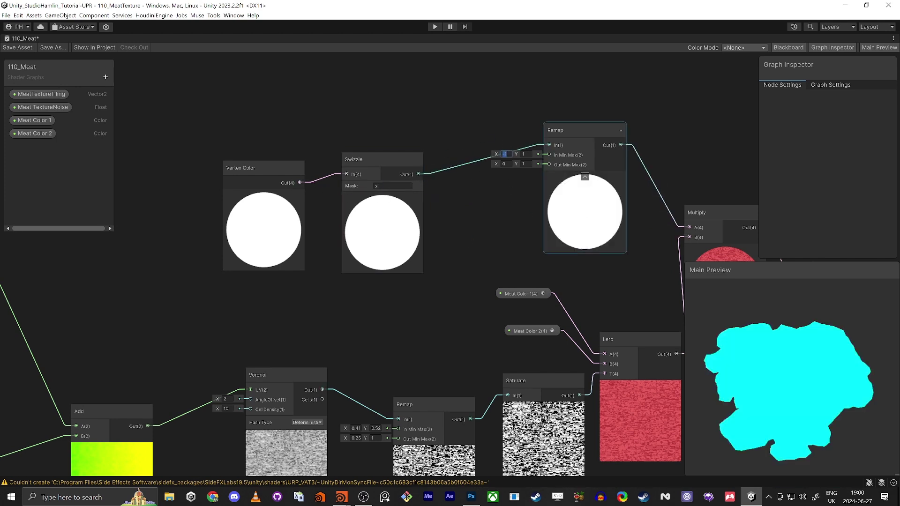
# - Set the vertex color Remap's In Min Max to 0.2 and 0.93 and its Out Min to about 0.36
pyautogui.write('0')
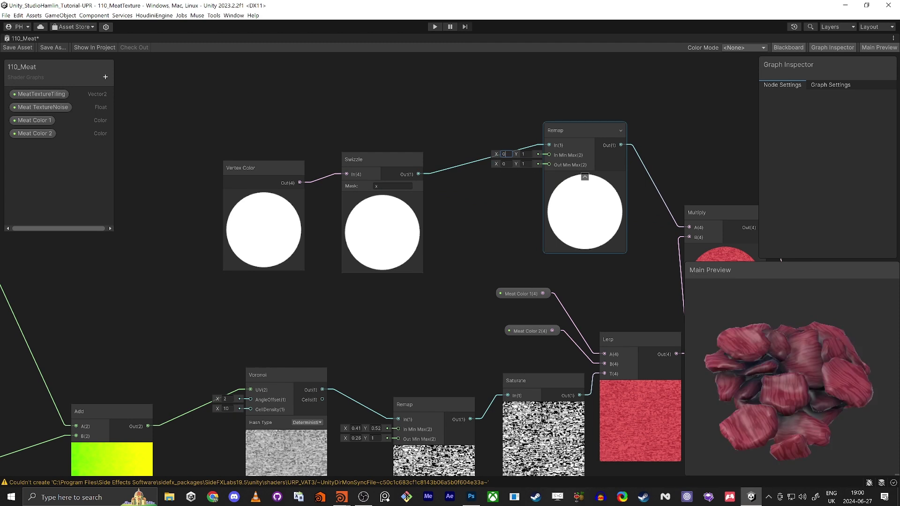
pyautogui.moveTo(496, 163); pyautogui.dragTo(513, 161)
pyautogui.hotkey('ctrl', 'z')
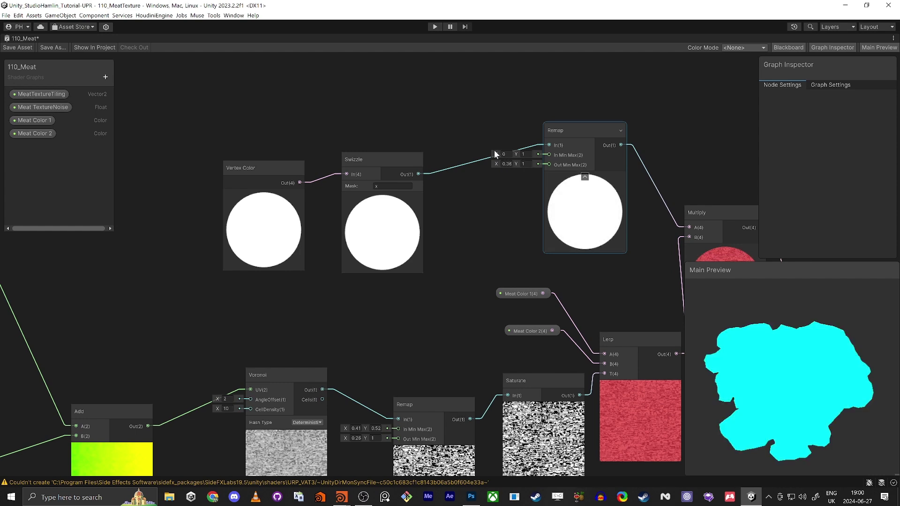
pyautogui.moveTo(790, 365); pyautogui.dragTo(776, 356)
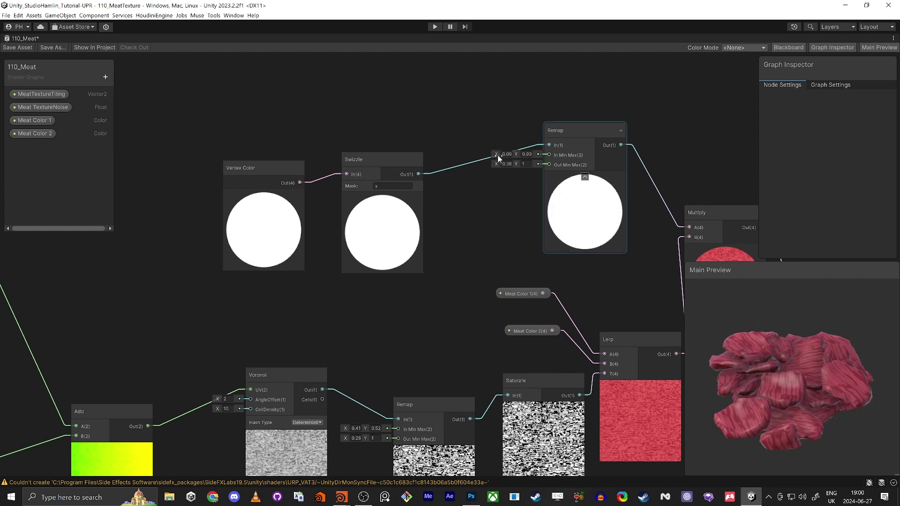
pyautogui.moveTo(496, 154); pyautogui.dragTo(499, 154)
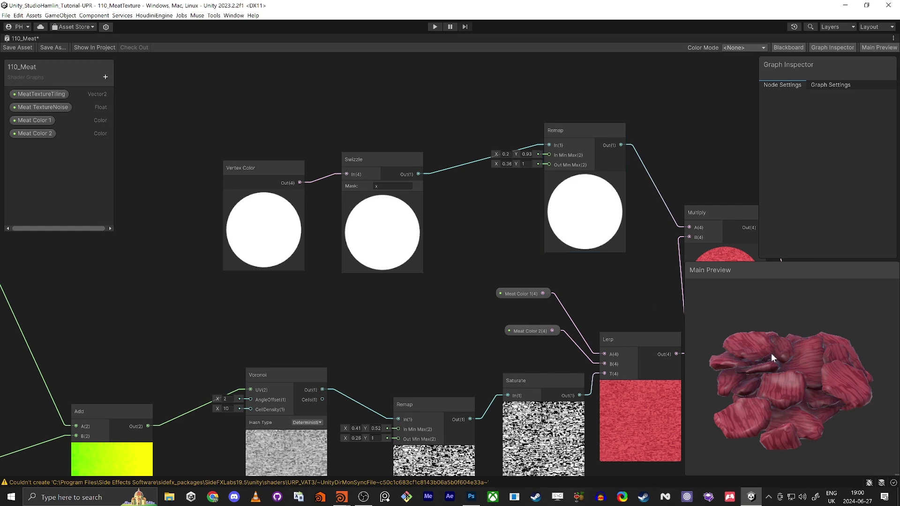
pyautogui.moveTo(771, 354); pyautogui.dragTo(791, 362)
# - Examine the vertex color shading on the meat model from another angle and look over the connected node chain
pyautogui.moveTo(587, 298); pyautogui.dragTo(524, 268, button='middle')
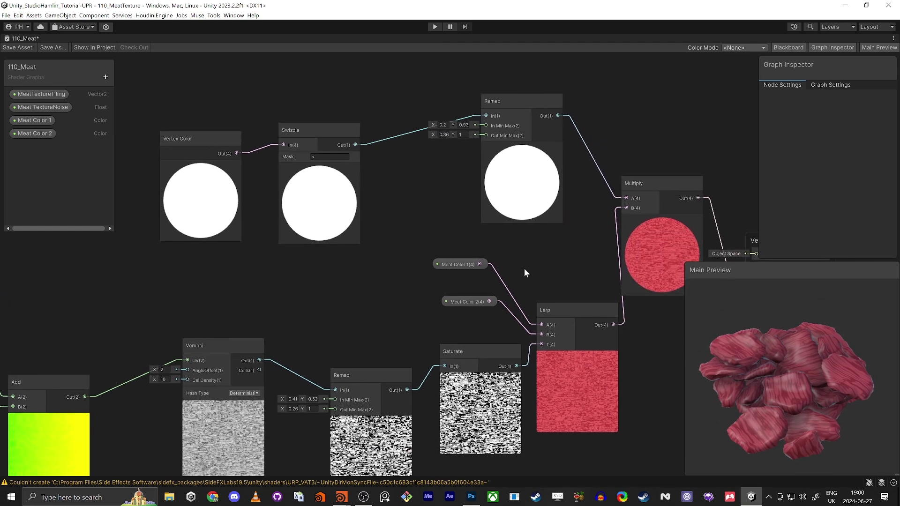
pyautogui.scroll(-2, 598, 307)
pyautogui.moveTo(811, 402); pyautogui.dragTo(802, 381)
pyautogui.moveTo(593, 420); pyautogui.dragTo(599, 372, button='middle')
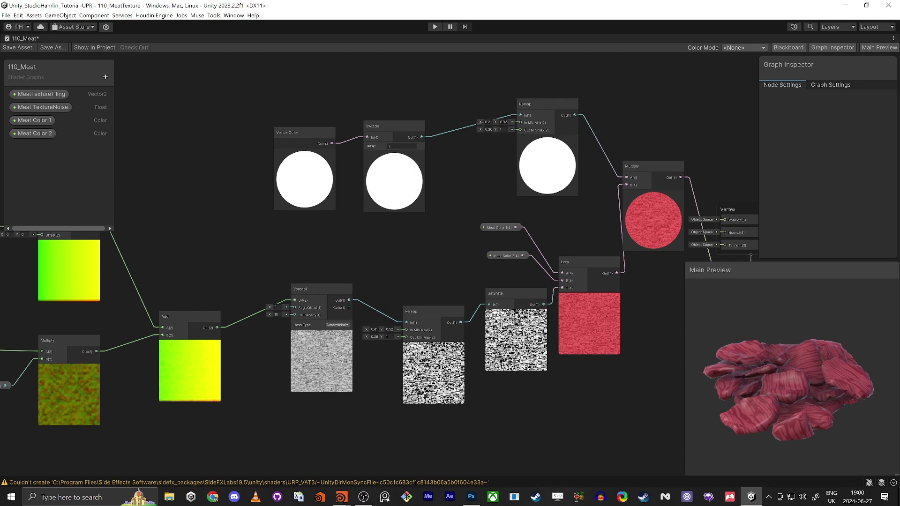
pyautogui.moveTo(460, 474); pyautogui.dragTo(438, 392, button='middle')
pyautogui.scroll(-1, 438, 392)
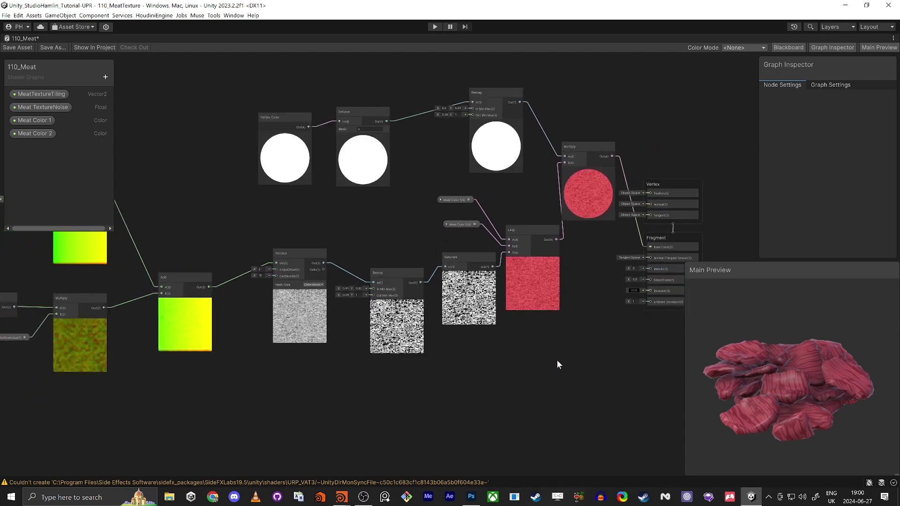
pyautogui.hotkey('alt', 'Tab')
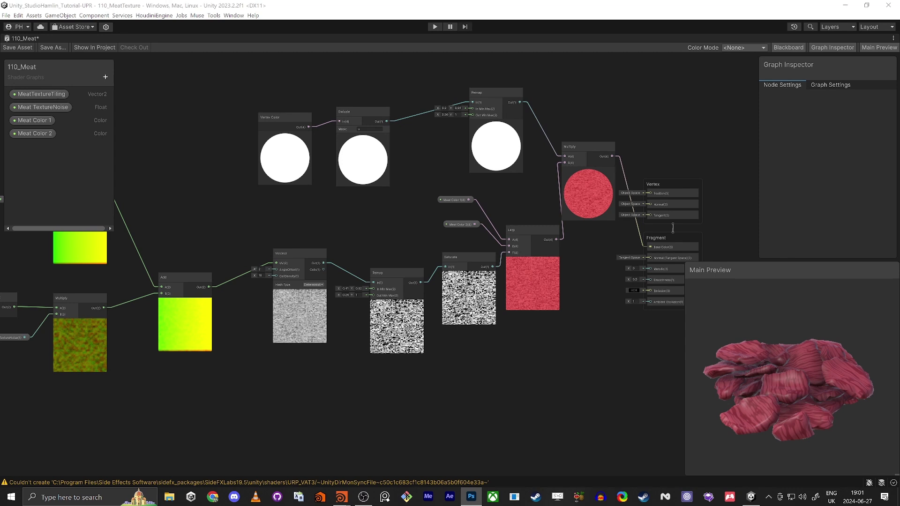
# - Rearrange the graph by moving the Voronoi's Remap, Saturate and Lerp nodes up and placing Voronoi lower
pyautogui.moveTo(352, 366); pyautogui.dragTo(420, 334, button='middle')
pyautogui.scroll(-1, 420, 333)
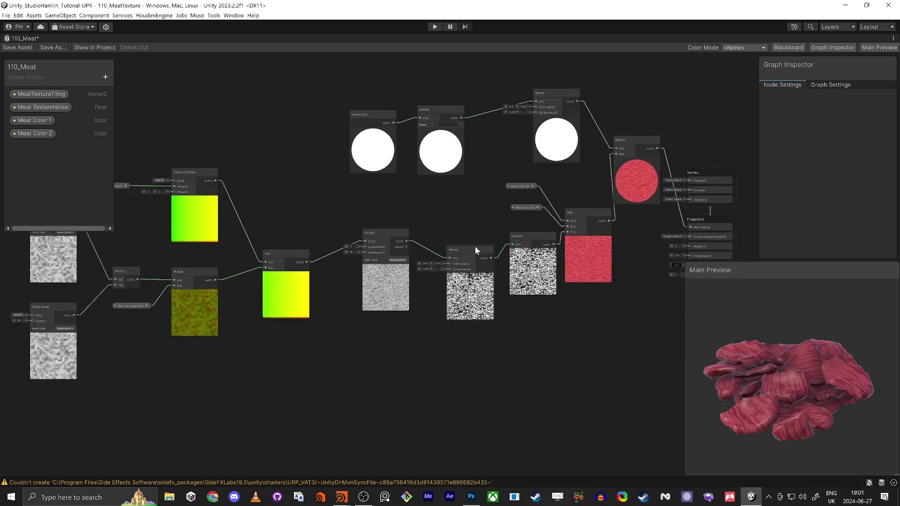
pyautogui.moveTo(475, 249); pyautogui.dragTo(477, 233)
pyautogui.moveTo(581, 212); pyautogui.dragTo(572, 195)
pyautogui.moveTo(527, 236); pyautogui.dragTo(429, 268)
pyautogui.scroll(-2, 308, 219)
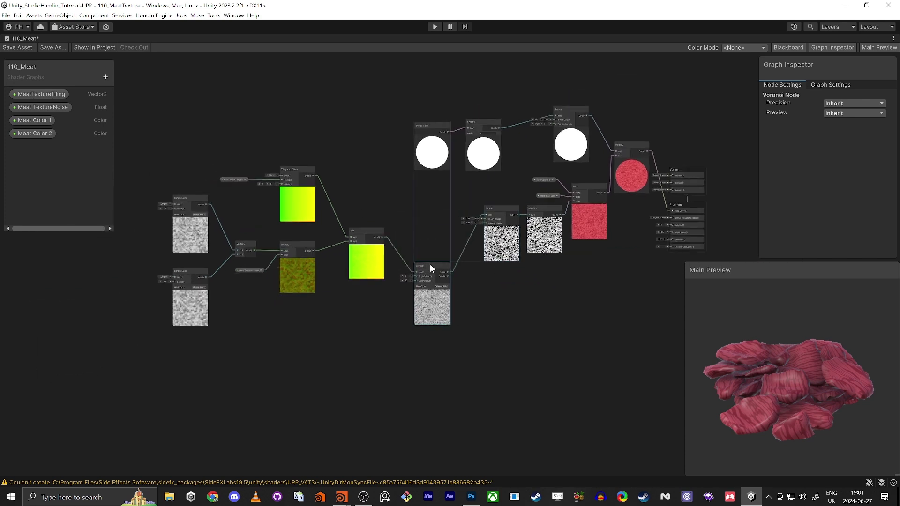
pyautogui.scroll(5, 438, 281)
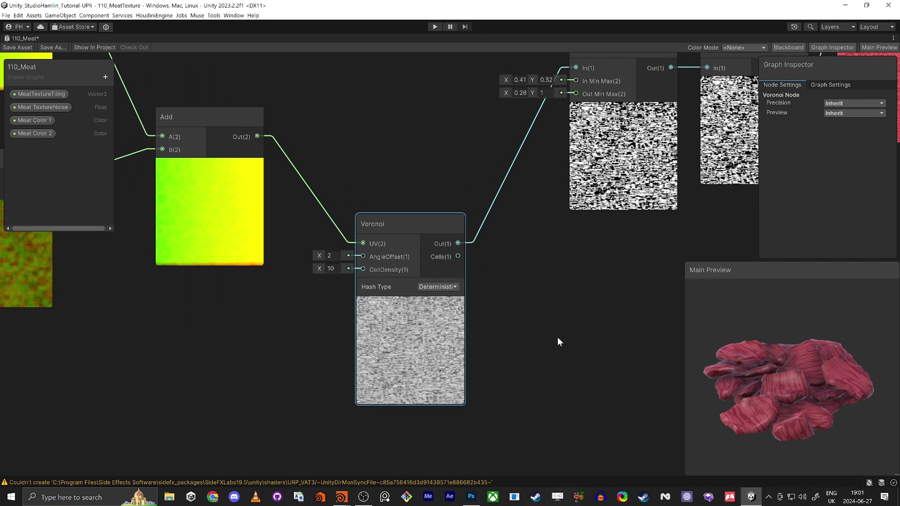
pyautogui.moveTo(558, 337); pyautogui.dragTo(454, 319, button='middle')
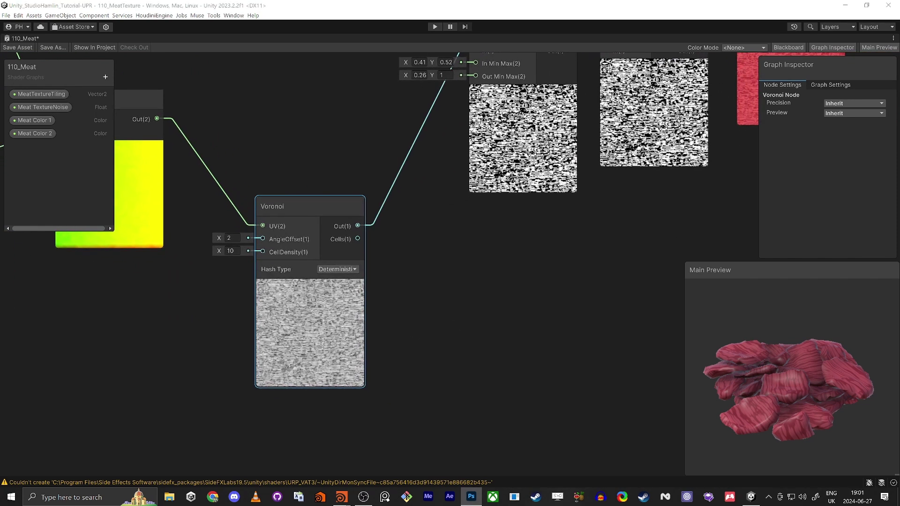
# - Add a Remap node fed by the Voronoi output through its In port and set its In Min to 0
pyautogui.moveTo(362, 232); pyautogui.dragTo(529, 238)
pyautogui.write('remap')
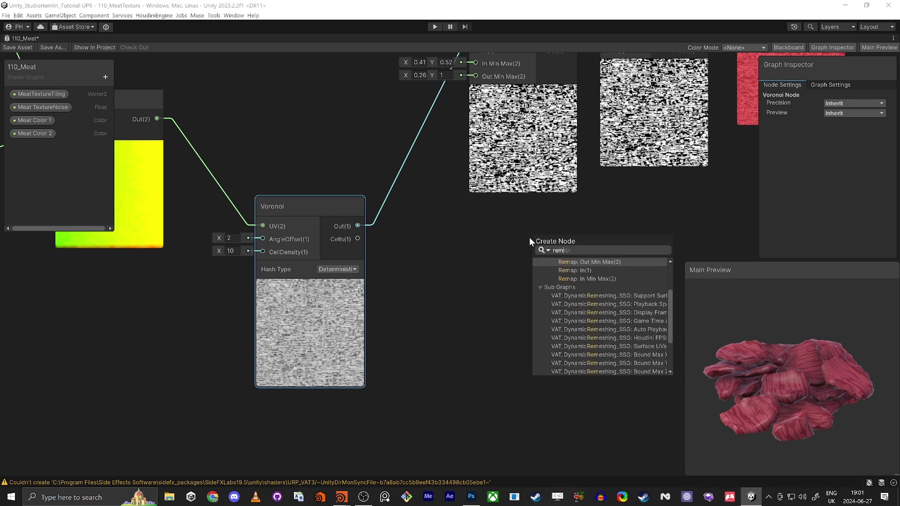
pyautogui.press('Return')
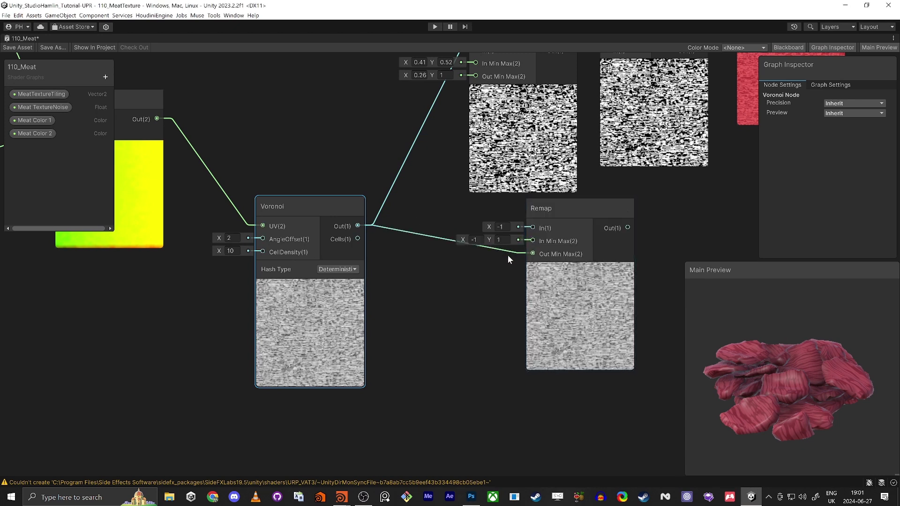
pyautogui.moveTo(507, 255); pyautogui.dragTo(530, 228)
pyautogui.click(474, 239)
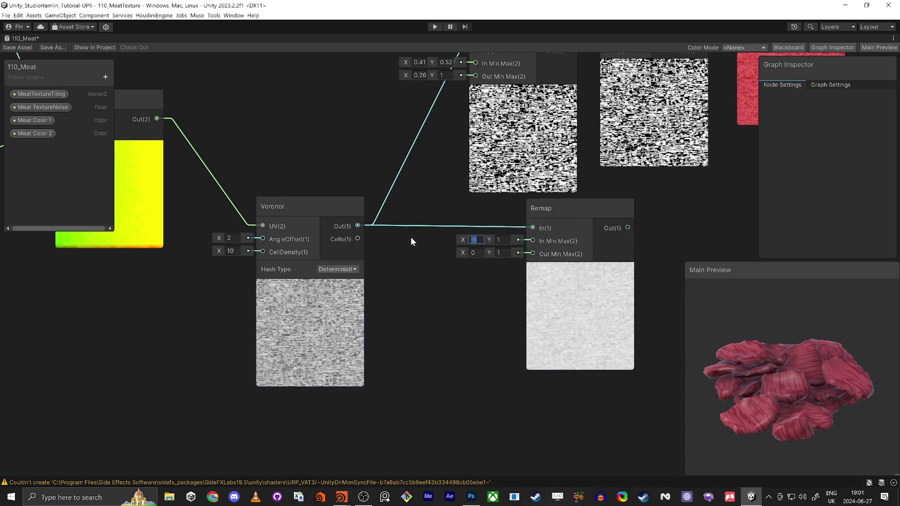
pyautogui.write('0')
# - Connect the new Remap's output to the Fragment Smoothness input and check the highlights on the meat model
pyautogui.moveTo(473, 311); pyautogui.dragTo(385, 387, button='middle')
pyautogui.scroll(-3, 385, 387)
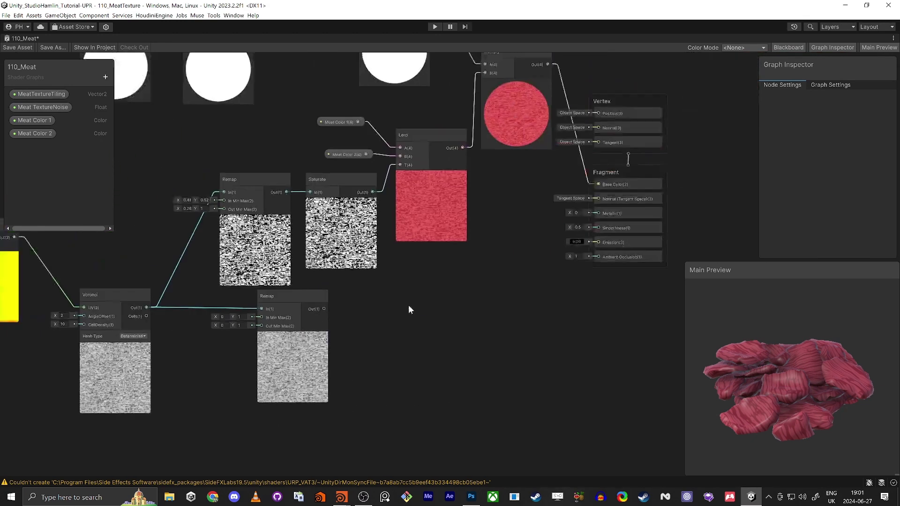
pyautogui.moveTo(409, 307); pyautogui.dragTo(382, 306, button='middle')
pyautogui.moveTo(568, 227); pyautogui.dragTo(296, 308)
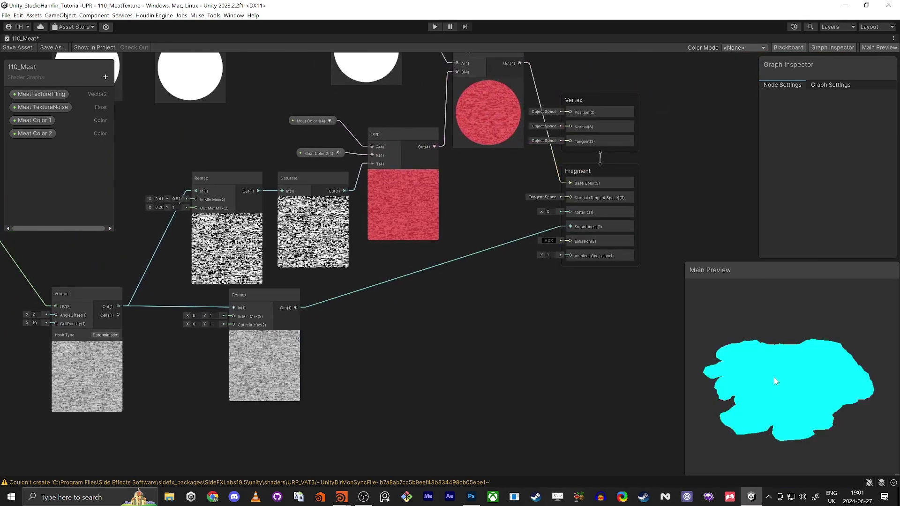
pyautogui.scroll(5, 775, 392)
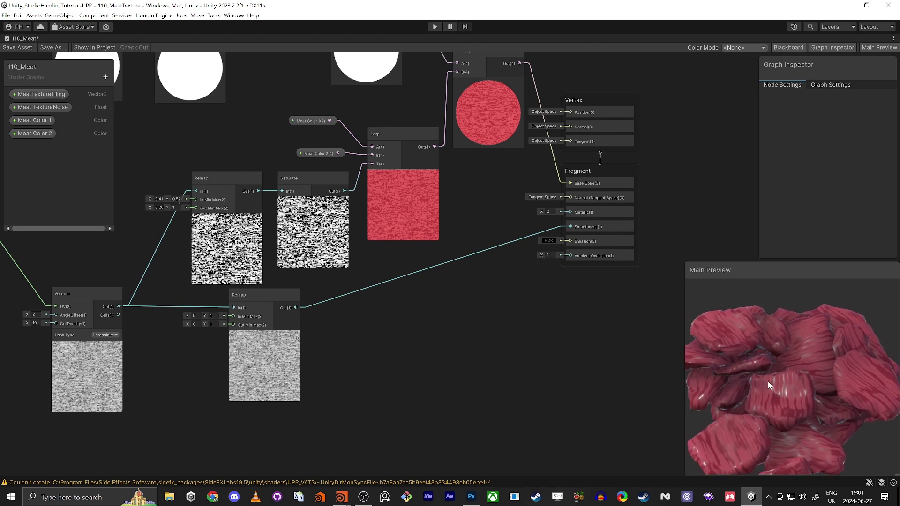
pyautogui.moveTo(766, 381); pyautogui.dragTo(764, 408)
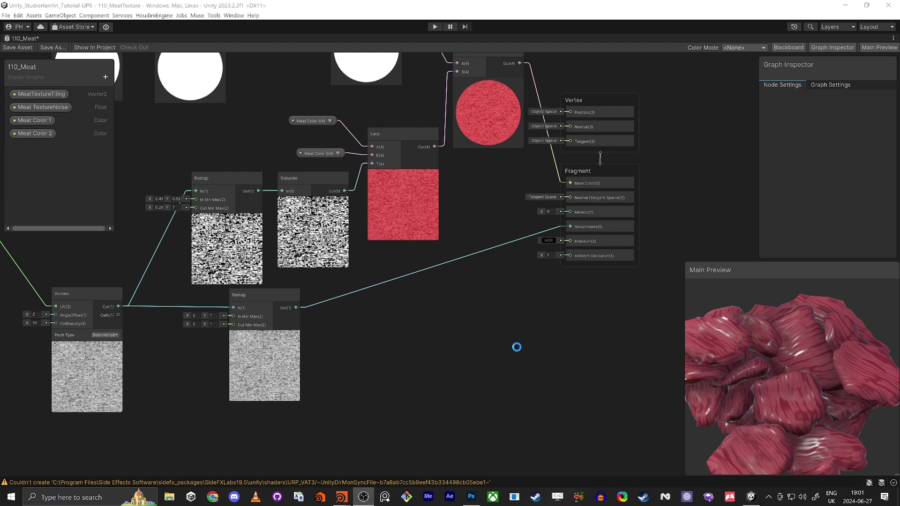
# - Set the default Y value of the MeatTextureTiling property to 11 and check the streaks on the meat model
pyautogui.moveTo(404, 341); pyautogui.dragTo(571, 328, button='middle')
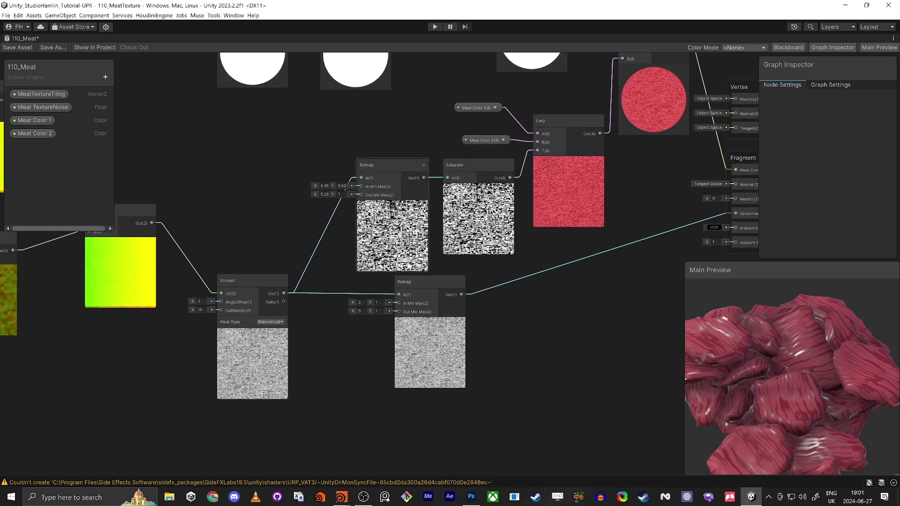
pyautogui.moveTo(179, 161); pyautogui.dragTo(540, 234, button='middle')
pyautogui.moveTo(274, 213); pyautogui.dragTo(314, 237, button='middle')
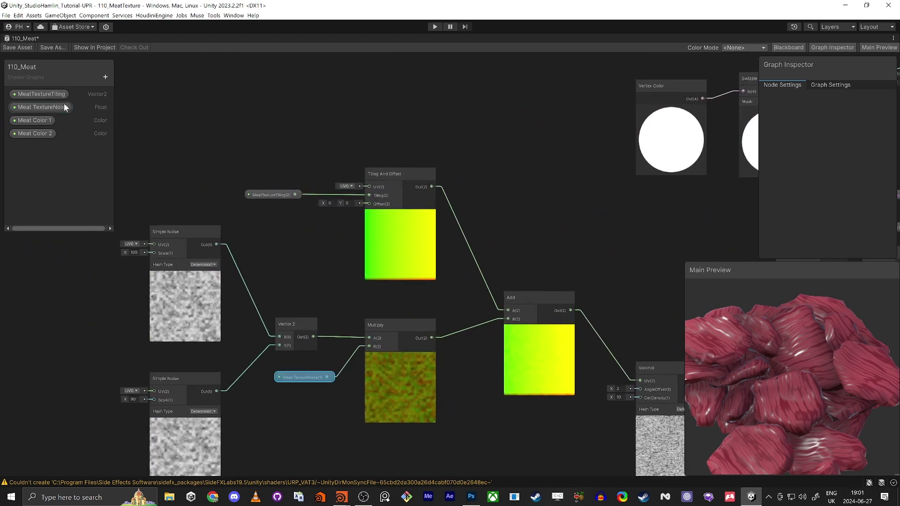
pyautogui.click(49, 94)
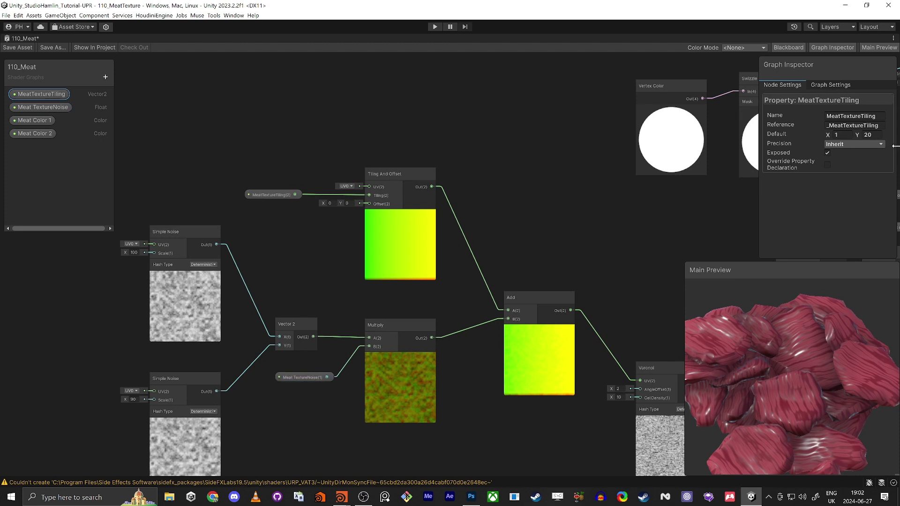
pyautogui.write('11')
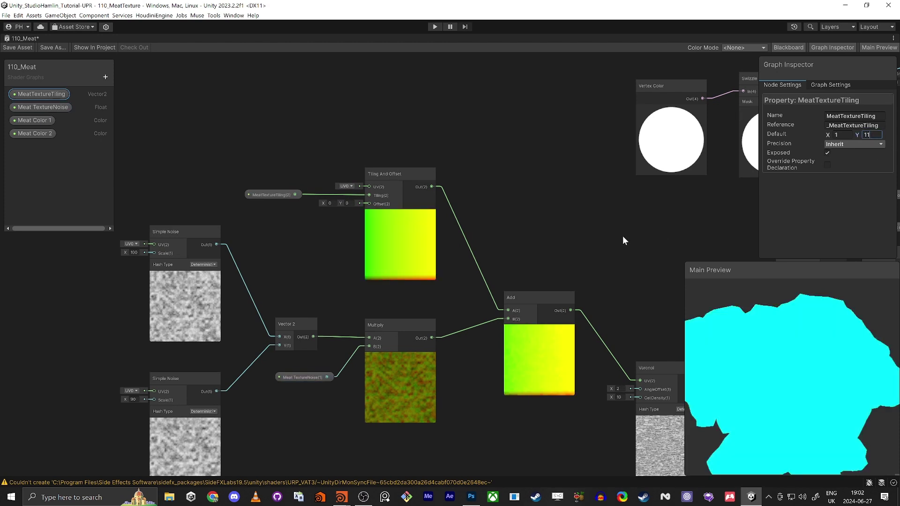
pyautogui.moveTo(747, 366); pyautogui.dragTo(735, 364)
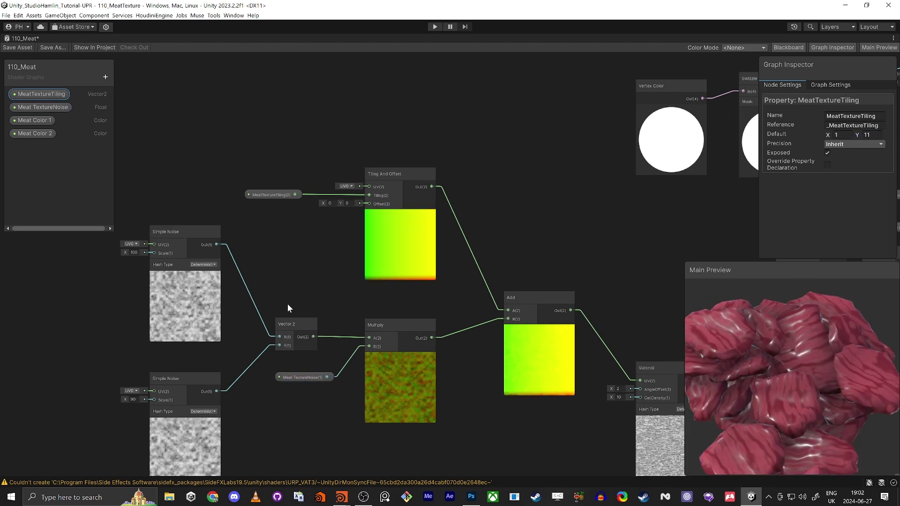
# - Raise the Out Min of the Remap feeding Saturate to 0.93 to soften the color streaks
pyautogui.moveTo(291, 290); pyautogui.dragTo(274, 255, button='middle')
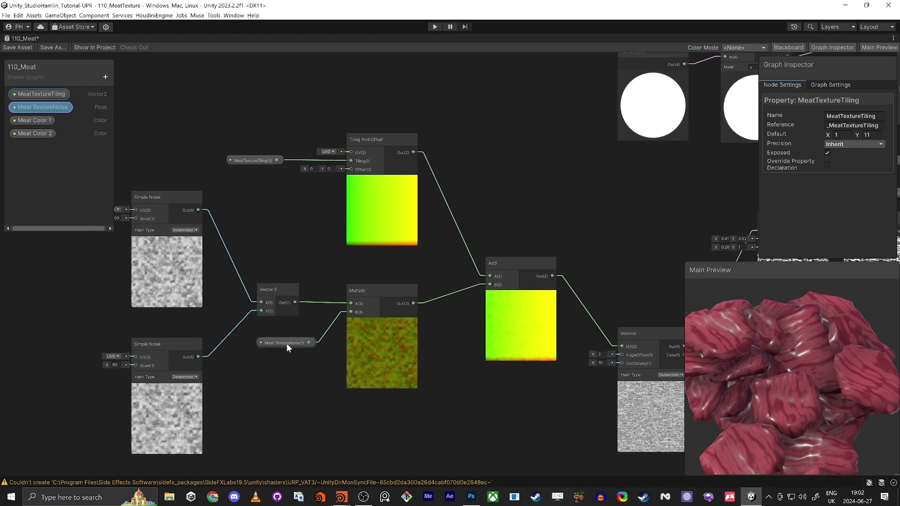
pyautogui.moveTo(646, 242); pyautogui.dragTo(412, 217, button='middle')
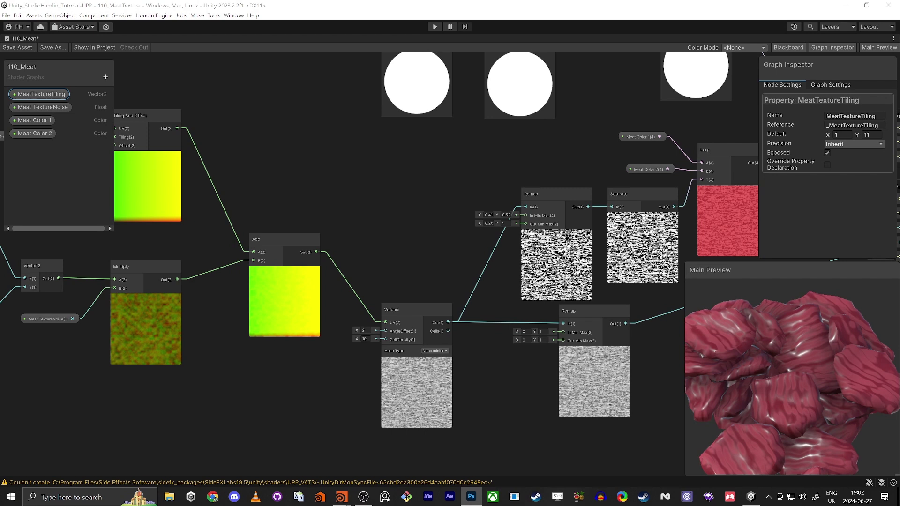
pyautogui.scroll(5, 390, 237)
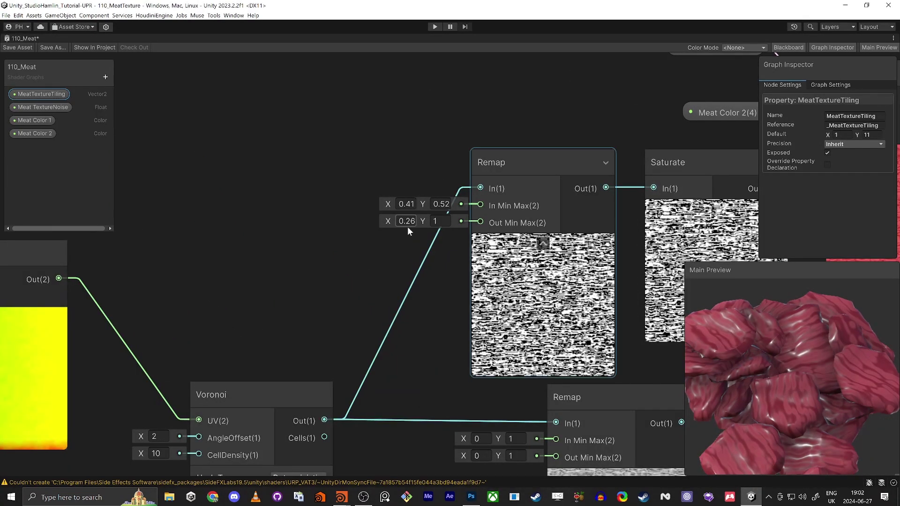
pyautogui.moveTo(384, 221); pyautogui.dragTo(402, 223)
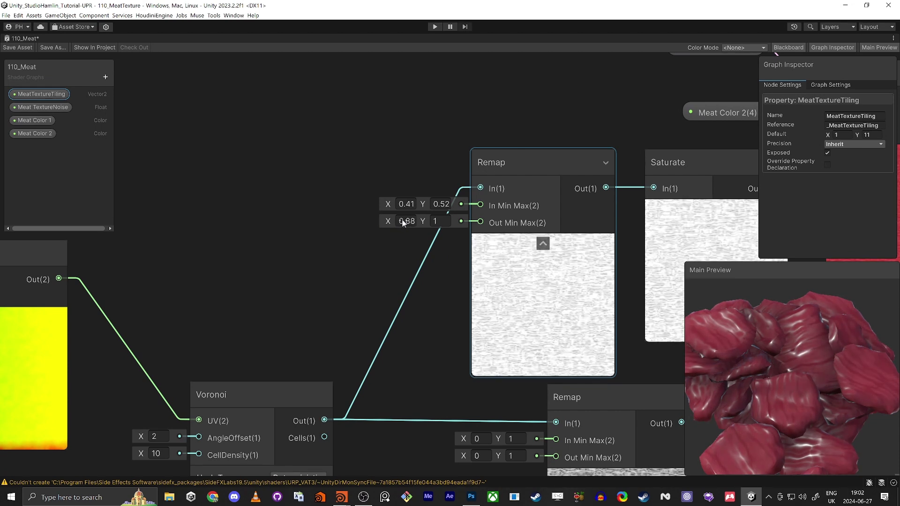
pyautogui.moveTo(732, 356); pyautogui.dragTo(755, 349)
pyautogui.moveTo(387, 221); pyautogui.dragTo(387, 219)
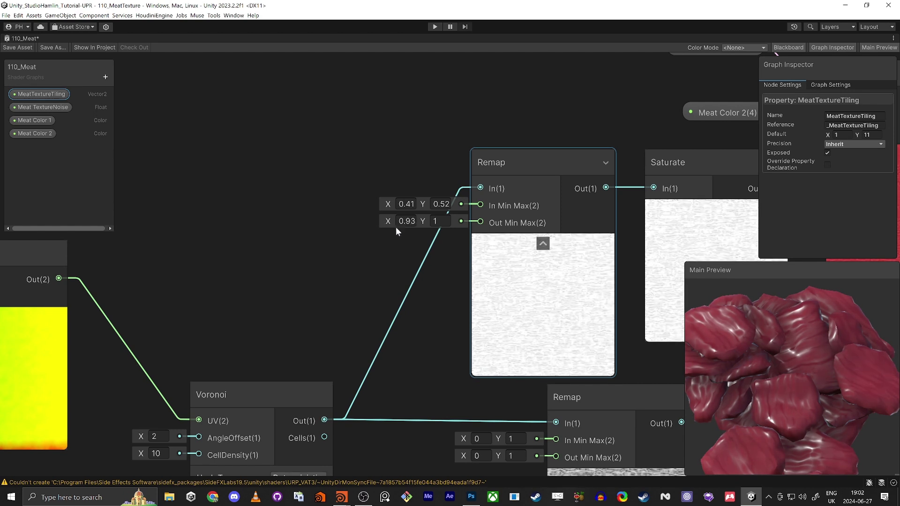
pyautogui.press('space')
pyautogui.moveTo(750, 378)
pyautogui.mouseDown()
pyautogui.moveTo(758, 362)
pyautogui.moveTo(708, 359)
pyautogui.moveTo(753, 377)
pyautogui.mouseUp()
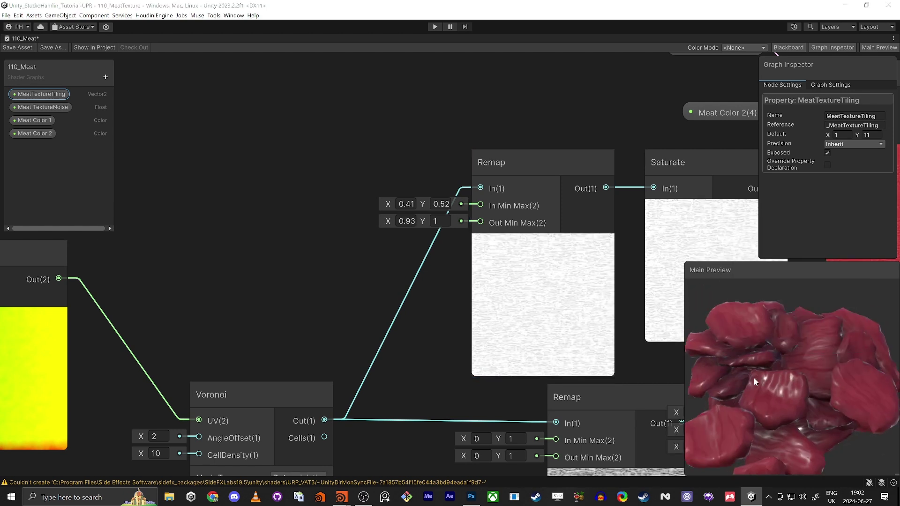
pyautogui.press('space')
pyautogui.click(742, 348)
pyautogui.scroll(-2, 328, 225)
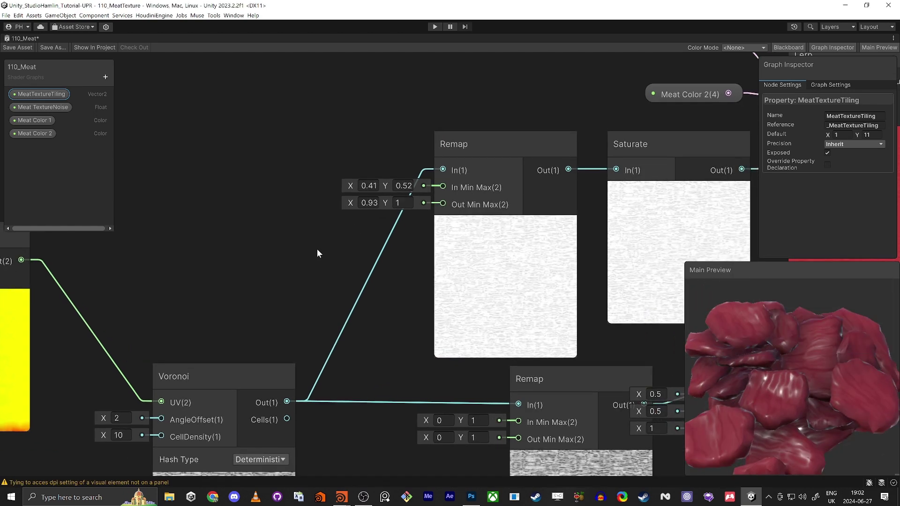
pyautogui.moveTo(726, 359); pyautogui.dragTo(743, 367)
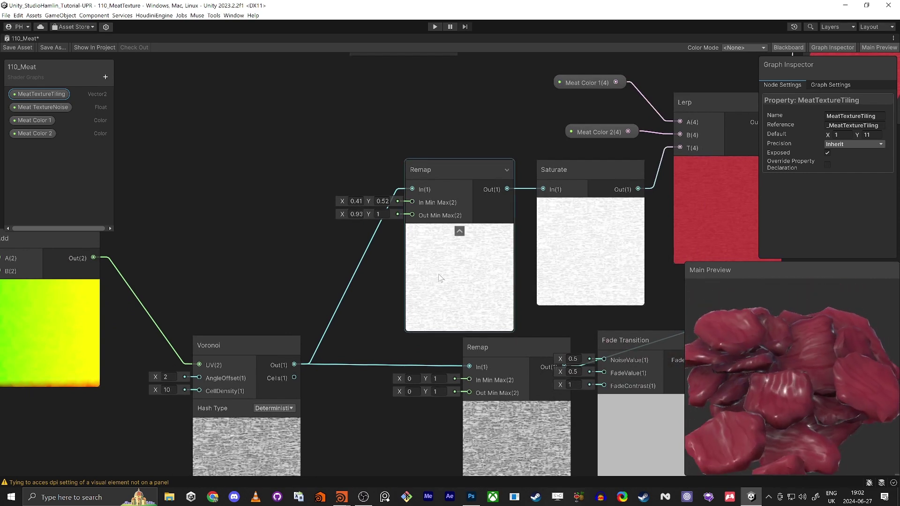
pyautogui.moveTo(792, 385); pyautogui.dragTo(813, 438)
# - Set the smoothness Remap's In Min Max to 0.6 and 0.7 and inspect its streaks in the node preview and on the model
pyautogui.moveTo(319, 423); pyautogui.dragTo(255, 312, button='middle')
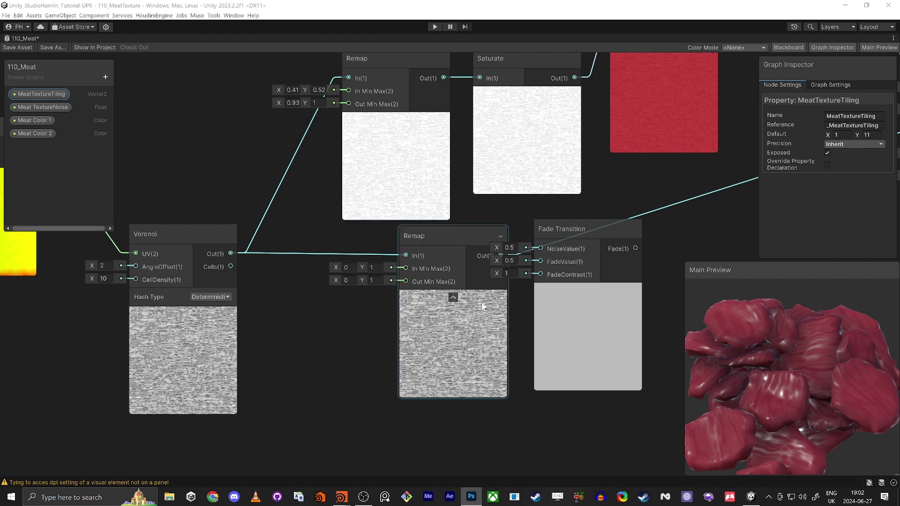
pyautogui.moveTo(336, 268); pyautogui.dragTo(356, 267)
pyautogui.click(347, 281)
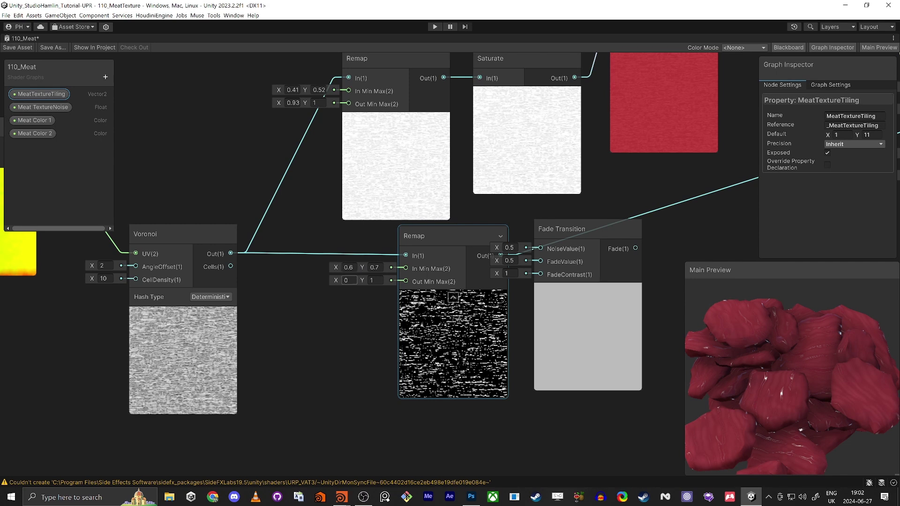
pyautogui.scroll(8, 446, 325)
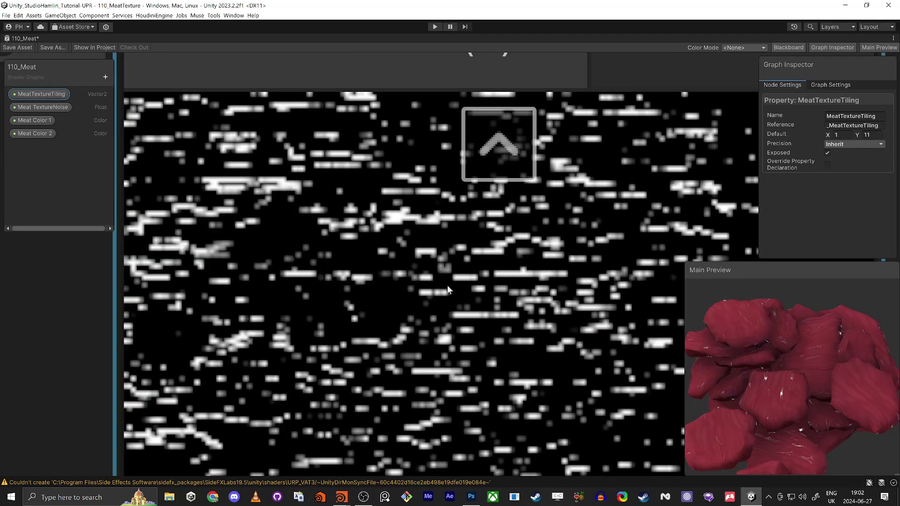
pyautogui.scroll(-5, 447, 285)
pyautogui.moveTo(769, 358)
pyautogui.mouseDown()
pyautogui.moveTo(749, 386)
pyautogui.moveTo(752, 406)
pyautogui.moveTo(766, 359)
pyautogui.moveTo(766, 367)
pyautogui.mouseUp()
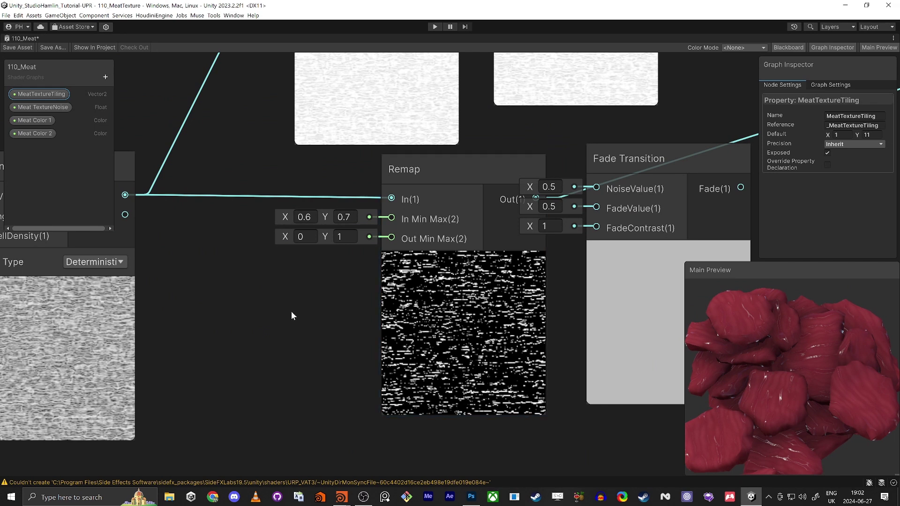
# - Move the unused Fade Transition node away from the smoothness Remap and delete it
pyautogui.scroll(-4, 570, 232)
pyautogui.moveTo(594, 245); pyautogui.dragTo(618, 336)
pyautogui.moveTo(605, 283); pyautogui.dragTo(534, 279, button='middle')
pyautogui.moveTo(524, 305); pyautogui.dragTo(546, 322)
pyautogui.press('Delete')
pyautogui.scroll(-3, 588, 322)
pyautogui.moveTo(589, 321); pyautogui.dragTo(532, 309, button='middle')
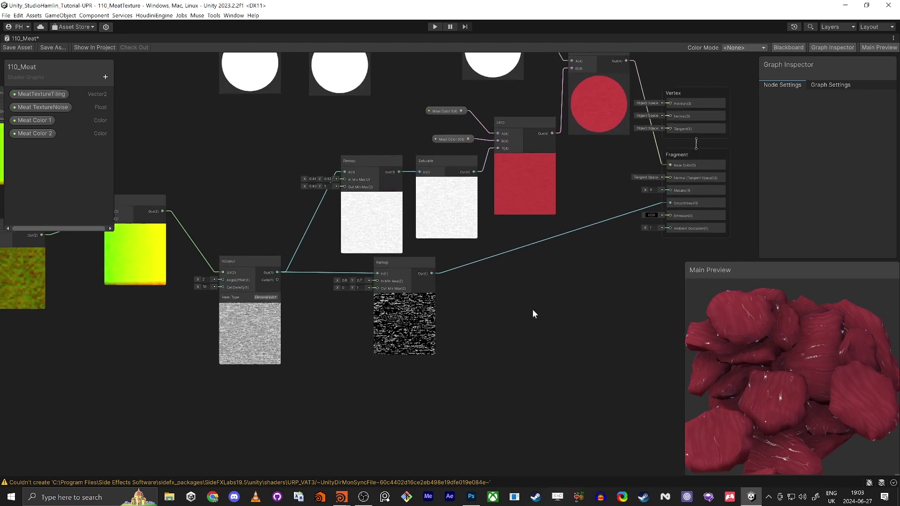
# - Set the smoothness Remap's Out Min Max to 0.32 and 0.47
pyautogui.scroll(1, 533, 309)
pyautogui.click(386, 257)
pyautogui.scroll(4, 342, 279)
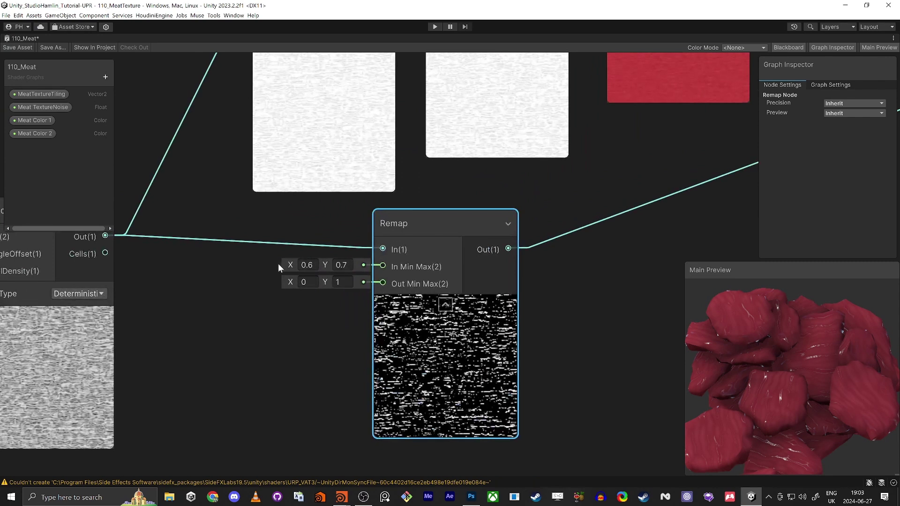
pyautogui.click(303, 262)
pyautogui.press('Tab')
pyautogui.click(341, 234)
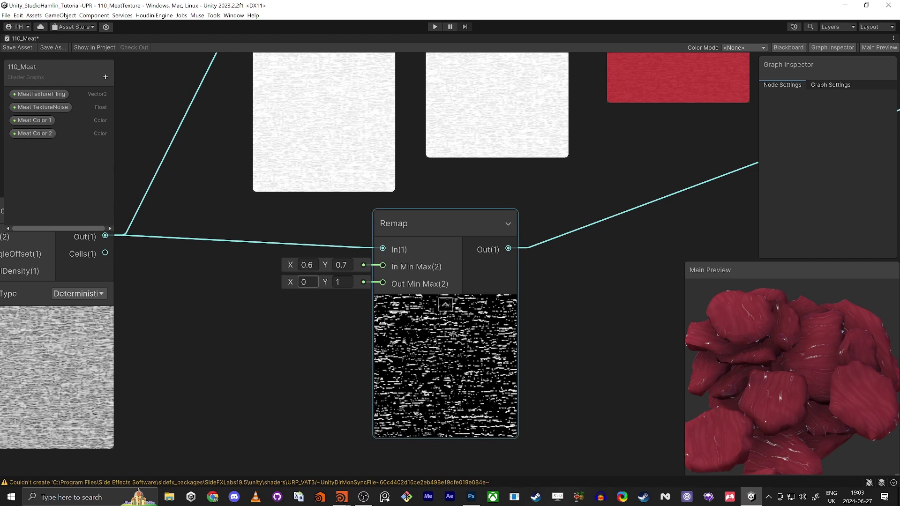
pyautogui.click(342, 282)
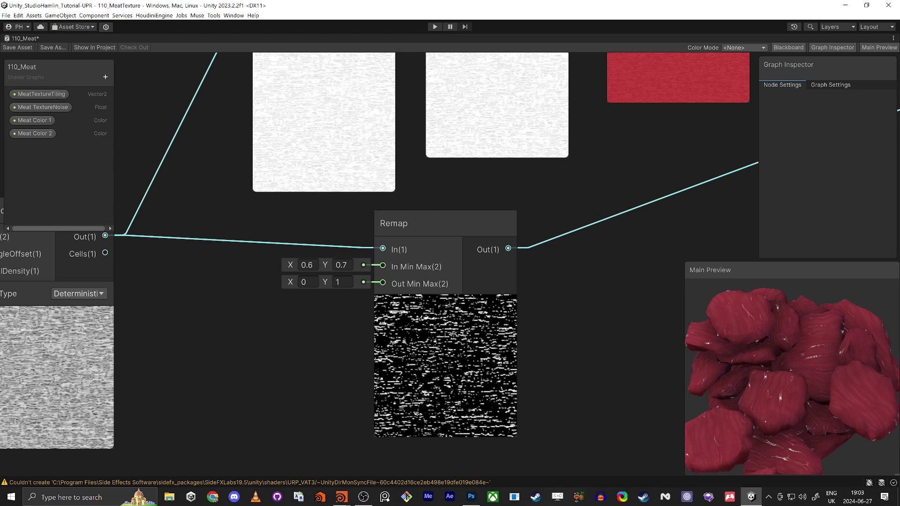
pyautogui.moveTo(325, 282); pyautogui.dragTo(297, 281)
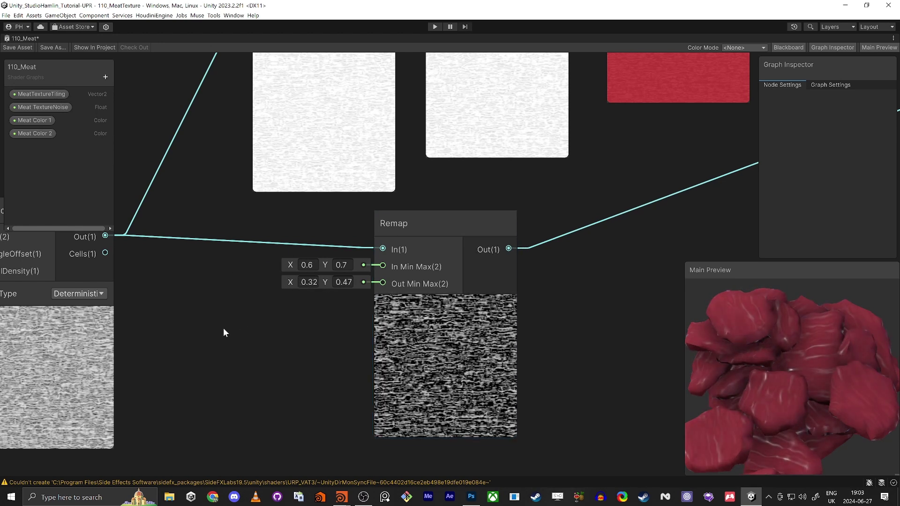
# - Add a Float property to the graph and name it "smoothness 1"
pyautogui.click(105, 77)
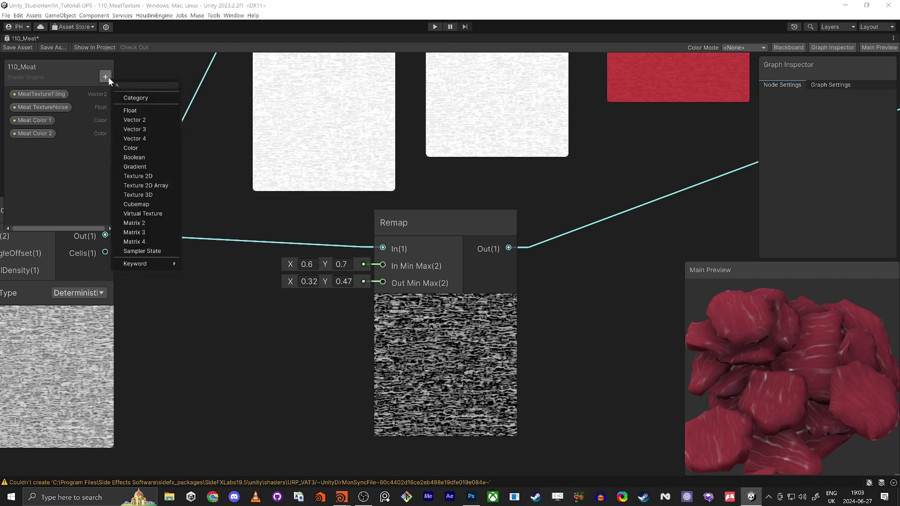
pyautogui.click(143, 111)
pyautogui.write('smoo')
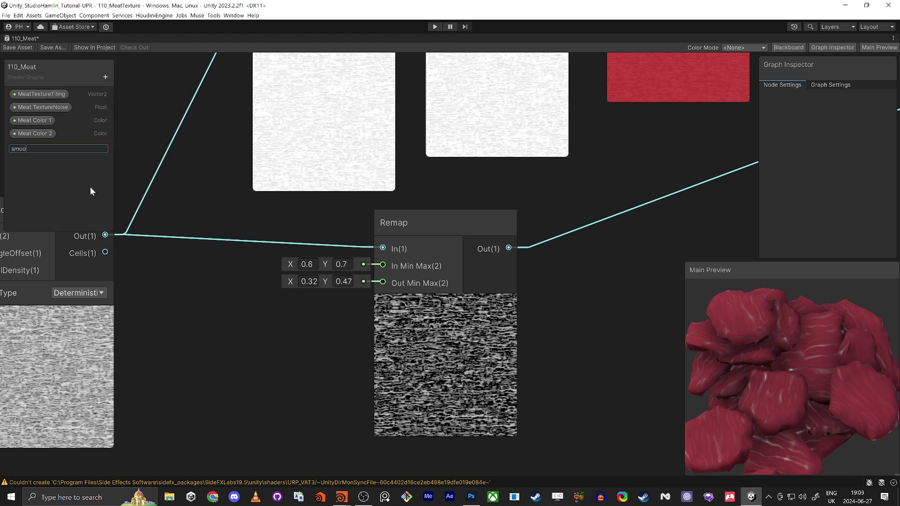
pyautogui.write('thn')
pyautogui.press('BackSpace')
pyautogui.press('BackSpace')
pyautogui.write('hness 1')
pyautogui.press('Return')
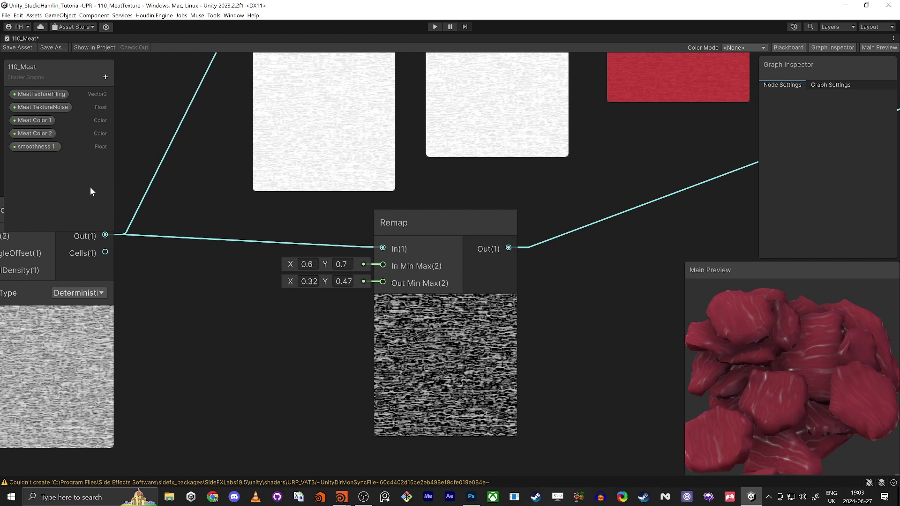
pyautogui.doubleClick(42, 147)
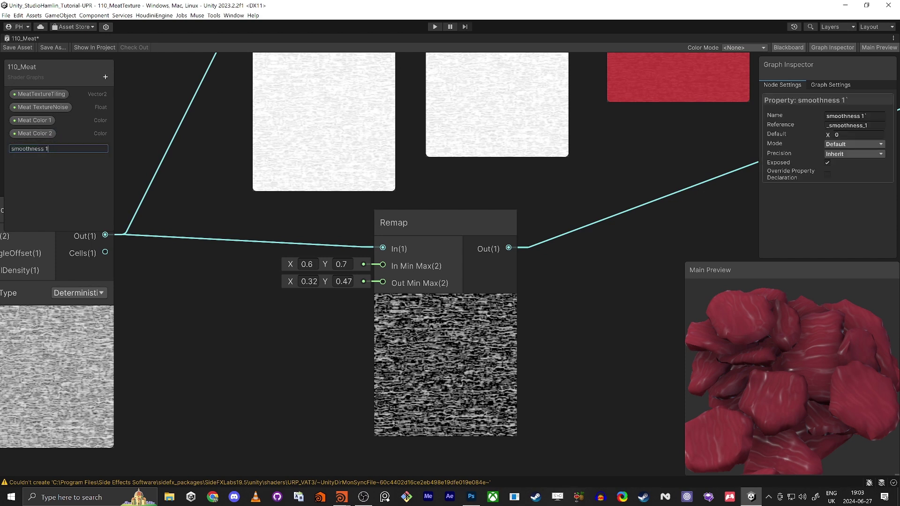
pyautogui.press('Return')
# - Switch the smoothness 1 property to Slider mode and place it in the graph beside the smoothness Remap
pyautogui.click(875, 144)
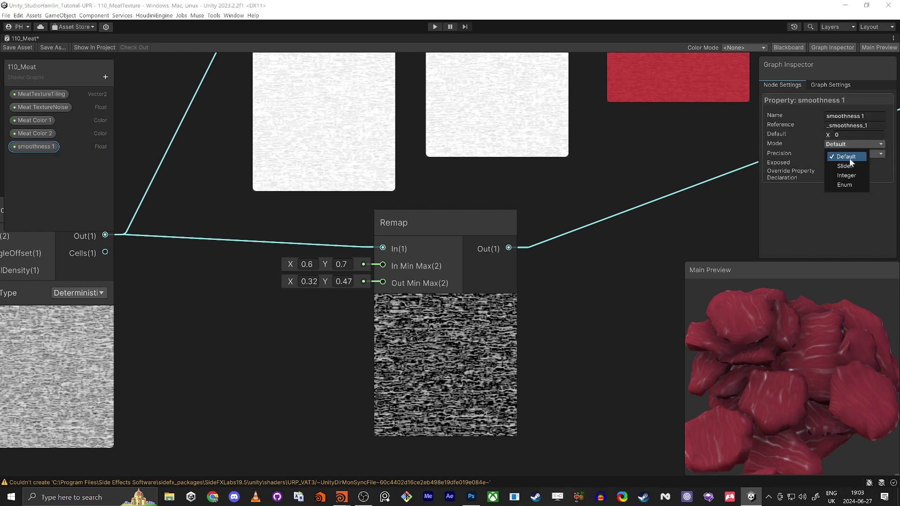
pyautogui.click(851, 163)
pyautogui.moveTo(41, 147); pyautogui.dragTo(212, 274)
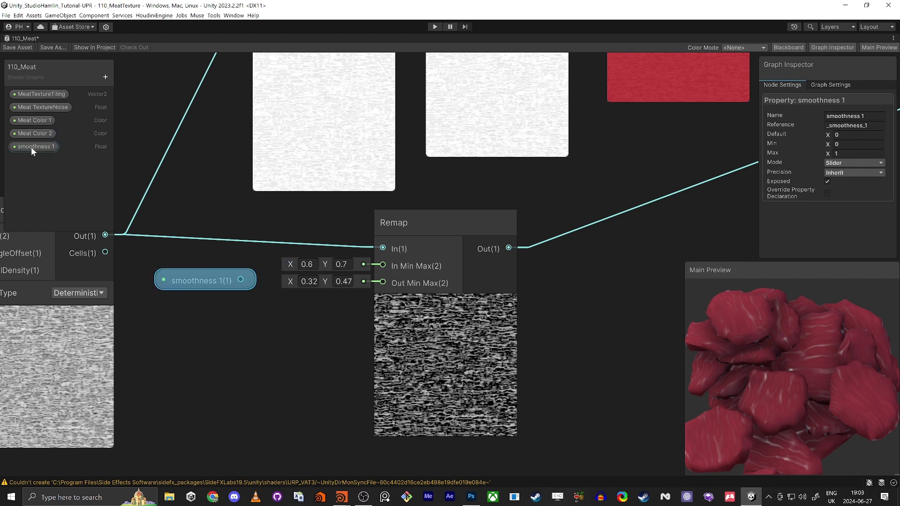
# - Duplicate the smoothness 1 property, rename the copy "smoothness 2", and place it in the graph below the smoothness 1 node
pyautogui.click(30, 147)
pyautogui.hotkey('ctrl', 'd')
pyautogui.doubleClick(51, 161)
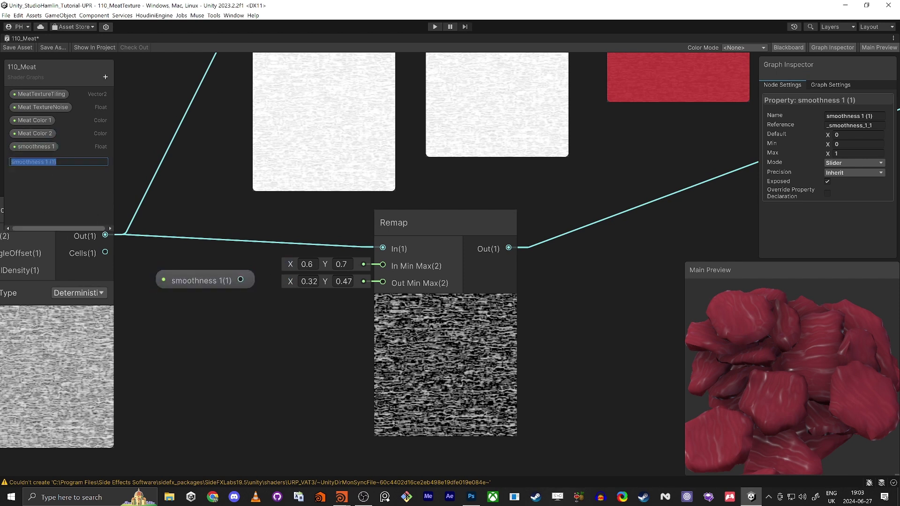
pyautogui.write('smoothness 2')
pyautogui.press('Return')
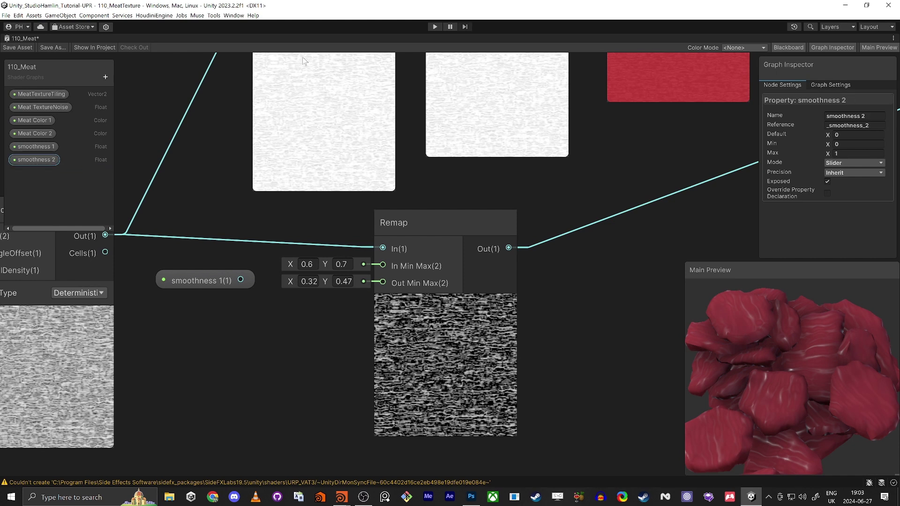
pyautogui.moveTo(43, 159); pyautogui.dragTo(190, 328)
# - Create a Vector 2 node with smoothness 1 feeding X and smoothness 2 feeding Y
pyautogui.moveTo(240, 280); pyautogui.dragTo(293, 302)
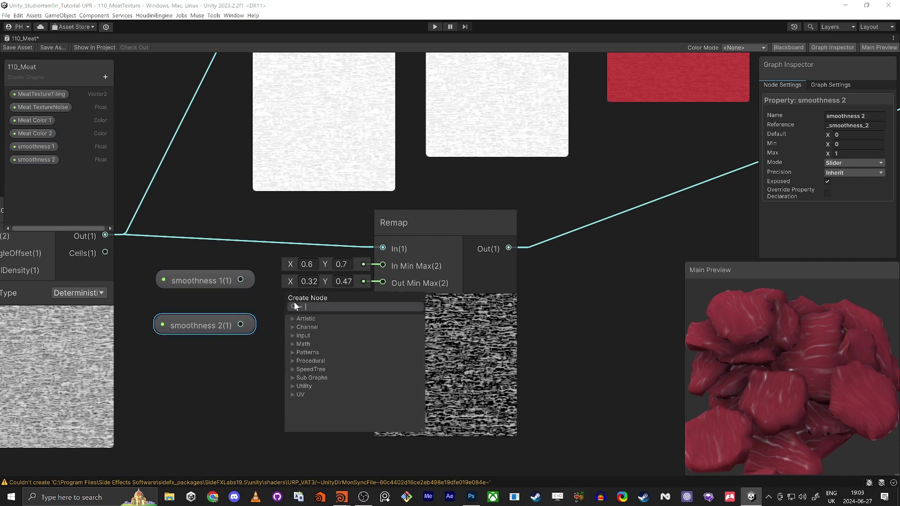
pyautogui.write('vec')
pyautogui.press('Return')
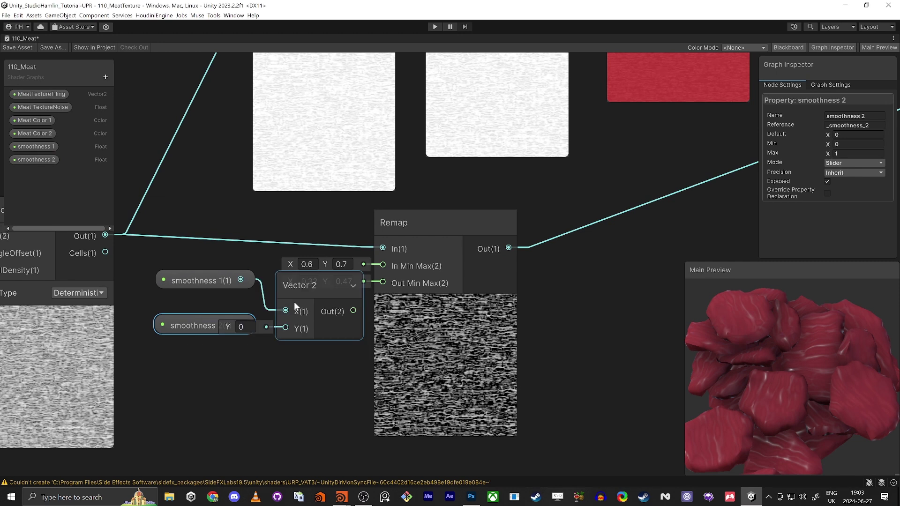
pyautogui.moveTo(170, 323); pyautogui.dragTo(163, 368)
pyautogui.moveTo(230, 367); pyautogui.dragTo(285, 327)
# - Connect the Vector 2 output to the smoothness Remap's Out Min Max and arrange the Vector 2 and smoothness nodes neatly beside it
pyautogui.moveTo(329, 279); pyautogui.dragTo(298, 314)
pyautogui.moveTo(322, 346); pyautogui.dragTo(370, 283)
pyautogui.moveTo(312, 311); pyautogui.dragTo(333, 291)
pyautogui.moveTo(223, 277); pyautogui.dragTo(196, 283)
pyautogui.moveTo(221, 368); pyautogui.dragTo(206, 355)
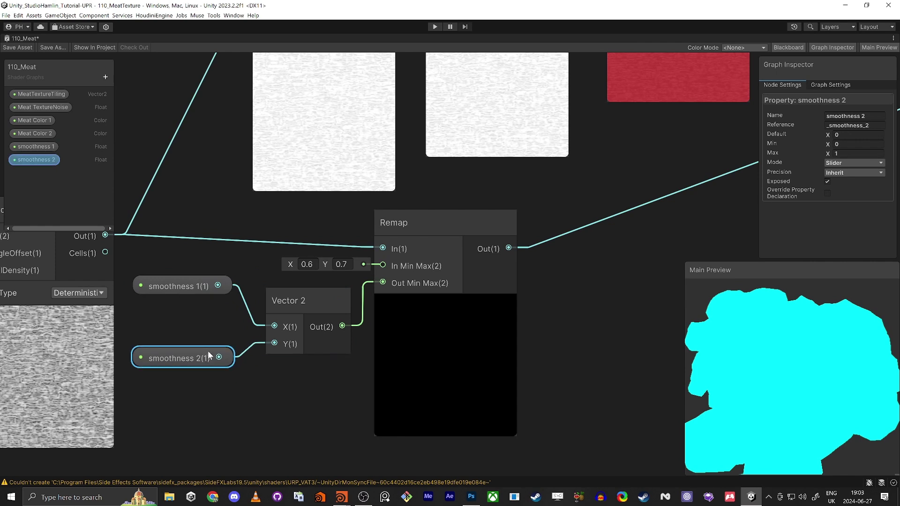
# - Set the default of smoothness 1 to 0.19 and of smoothness 2 to 0.4, keeping smoothness 2's Min at 0
pyautogui.click(38, 149)
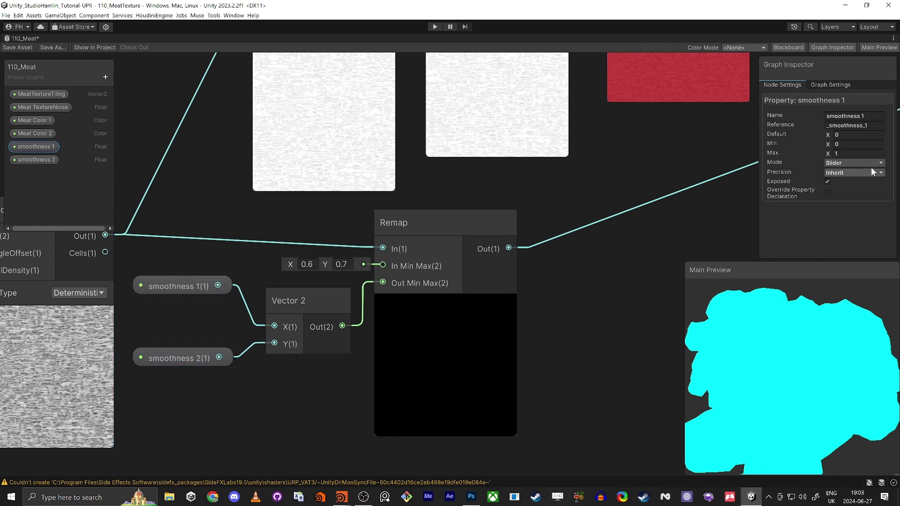
pyautogui.moveTo(828, 135); pyautogui.dragTo(831, 134)
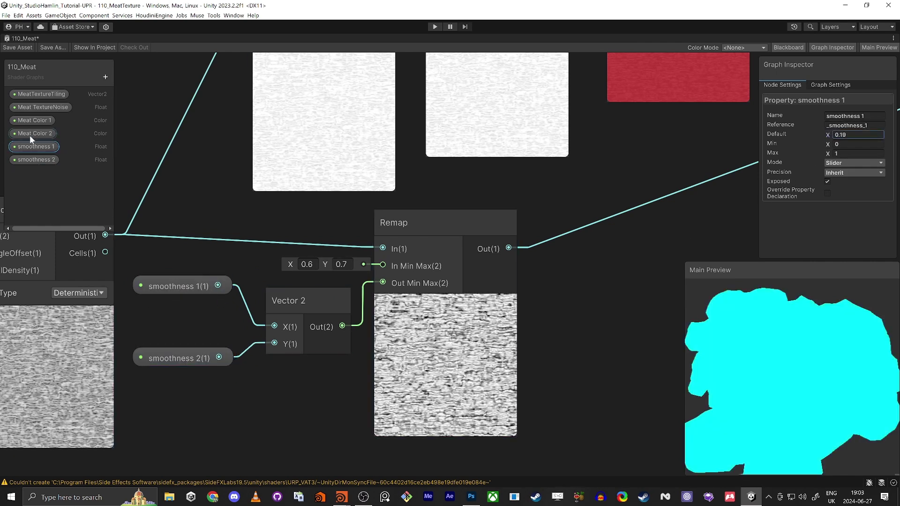
pyautogui.click(34, 159)
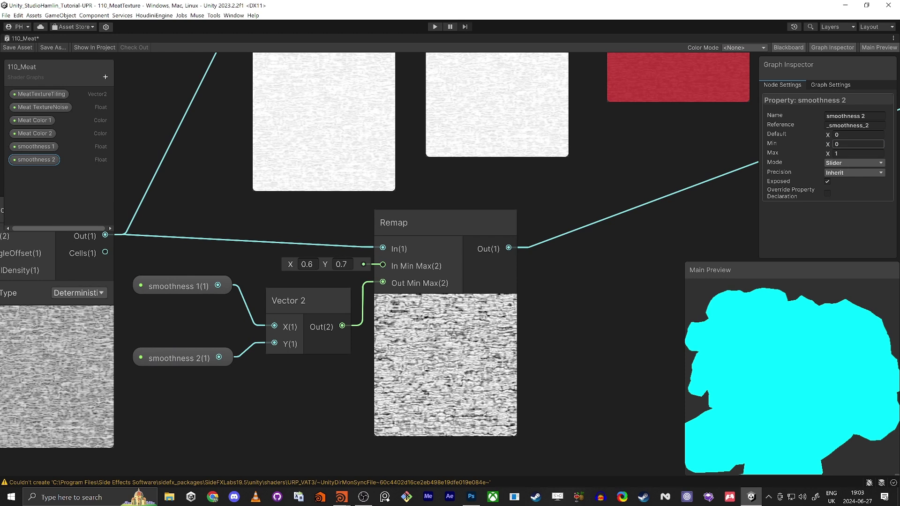
pyautogui.write('7')
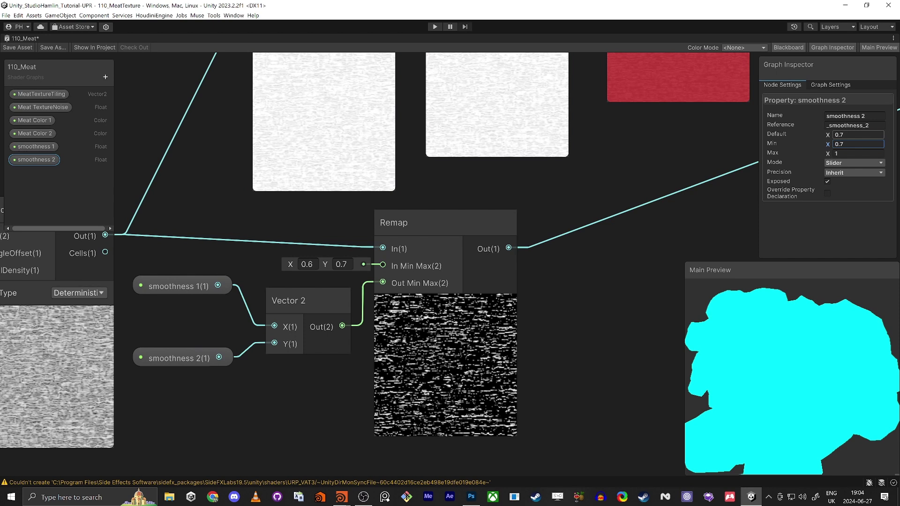
pyautogui.write('0')
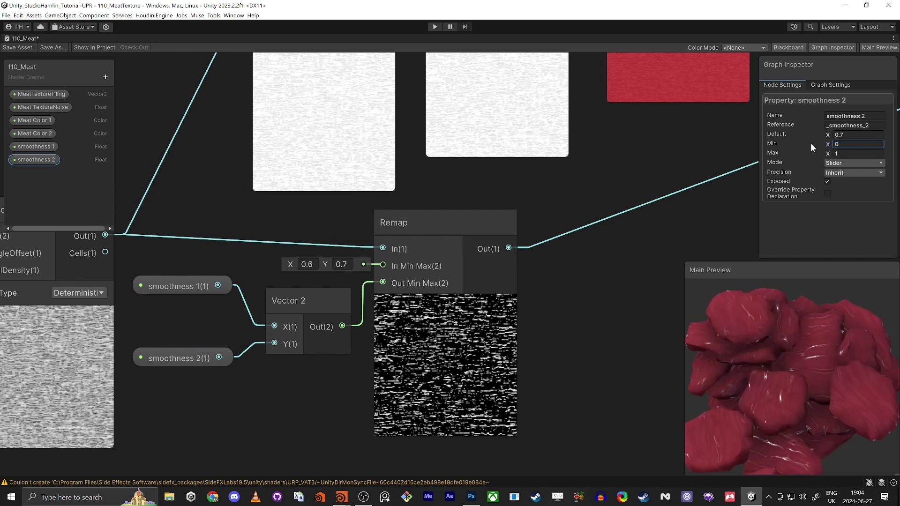
pyautogui.moveTo(849, 135); pyautogui.dragTo(801, 134)
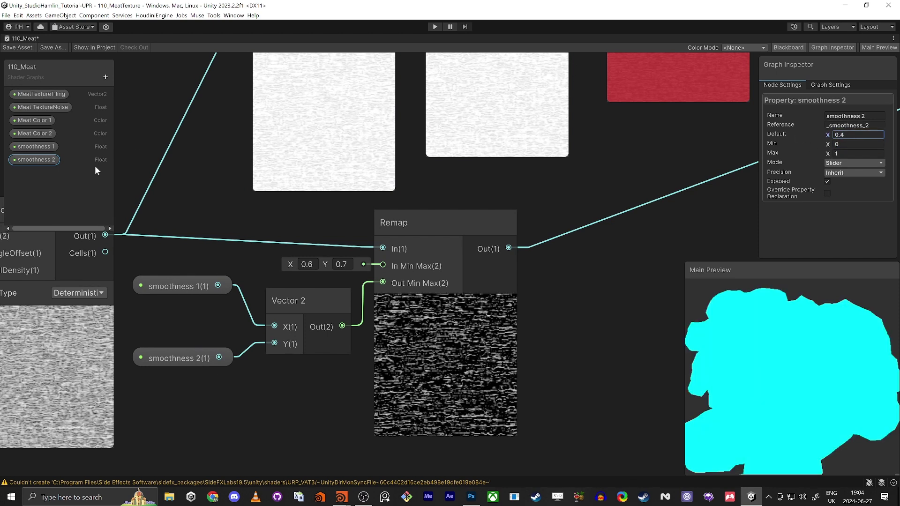
# - Set the default of smoothness 1 to 0.2 and rotate the meat preview to check the shine
pyautogui.click(27, 147)
pyautogui.click(843, 135)
pyautogui.write('0.2')
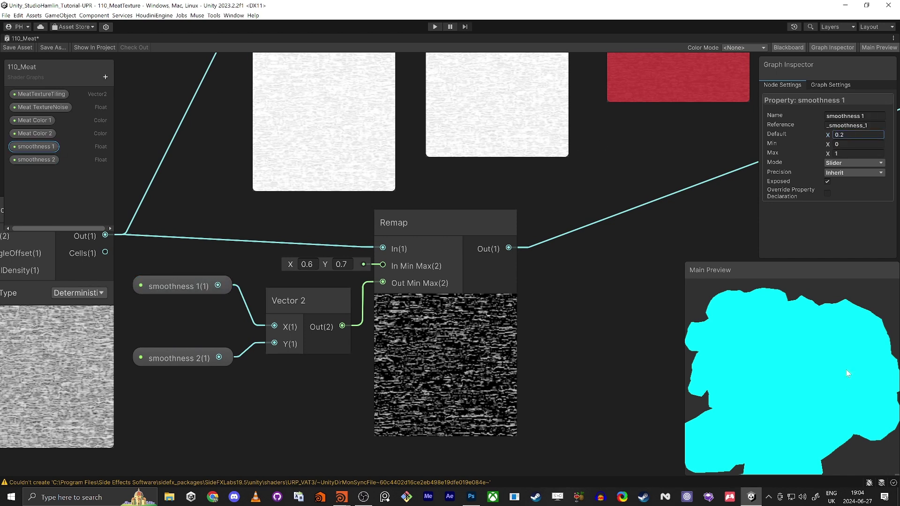
pyautogui.moveTo(845, 370); pyautogui.dragTo(825, 372)
pyautogui.scroll(-3, 444, 317)
pyautogui.scroll(-2, 442, 307)
pyautogui.moveTo(426, 308); pyautogui.dragTo(499, 277, button='middle')
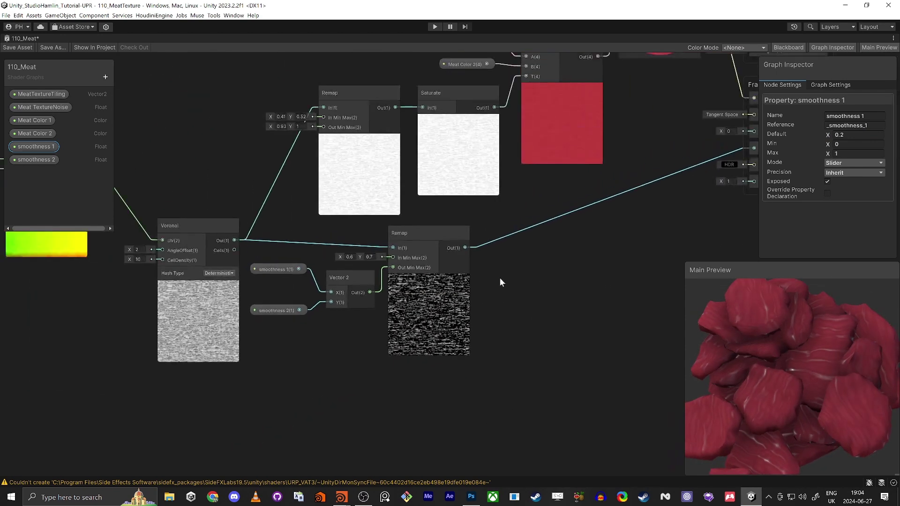
# - Set the smoothness Remap's In Min Max to 0.32 and 0.88
pyautogui.hotkey('alt', 'Tab')
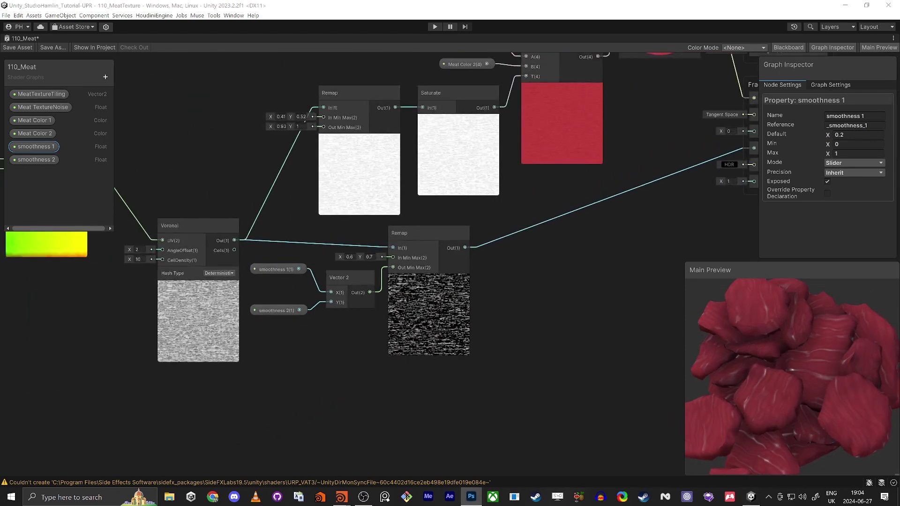
pyautogui.moveTo(600, 302); pyautogui.dragTo(568, 301, button='middle')
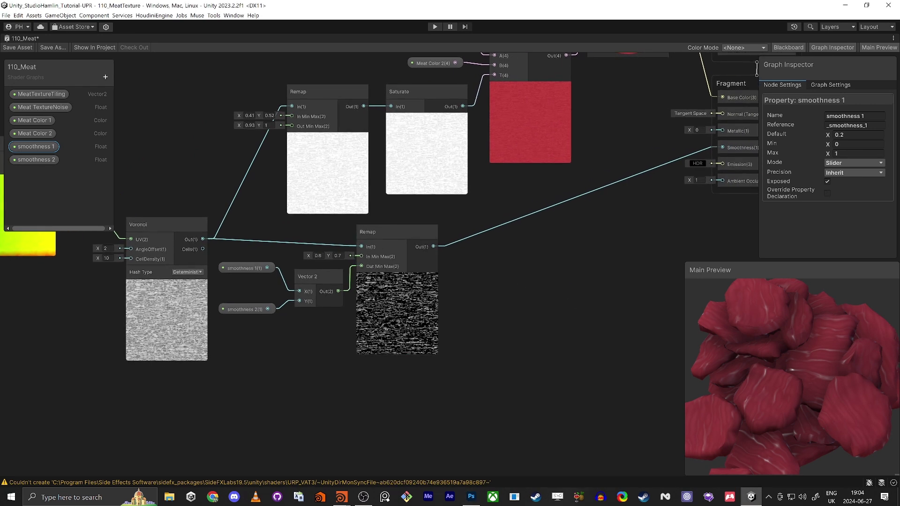
pyautogui.scroll(3, 334, 266)
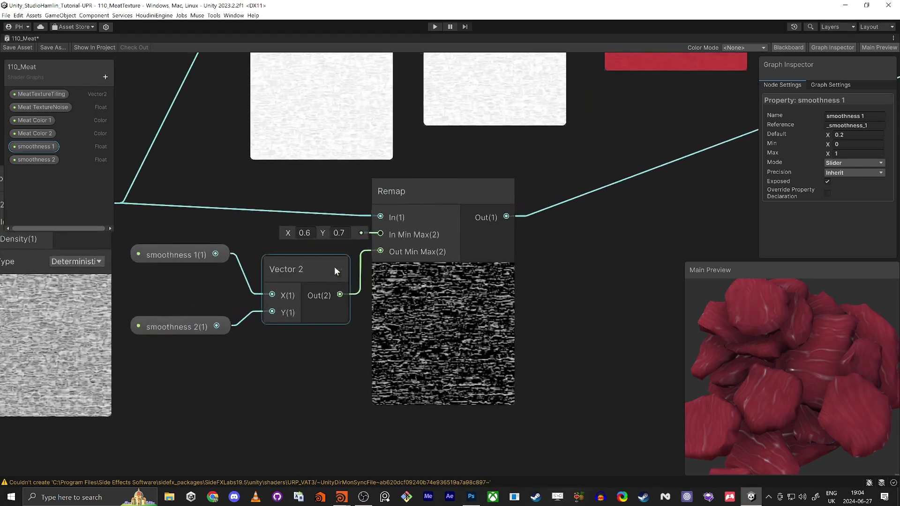
pyautogui.moveTo(287, 234)
pyautogui.mouseDown()
pyautogui.moveTo(329, 231)
pyautogui.moveTo(291, 234)
pyautogui.mouseUp()
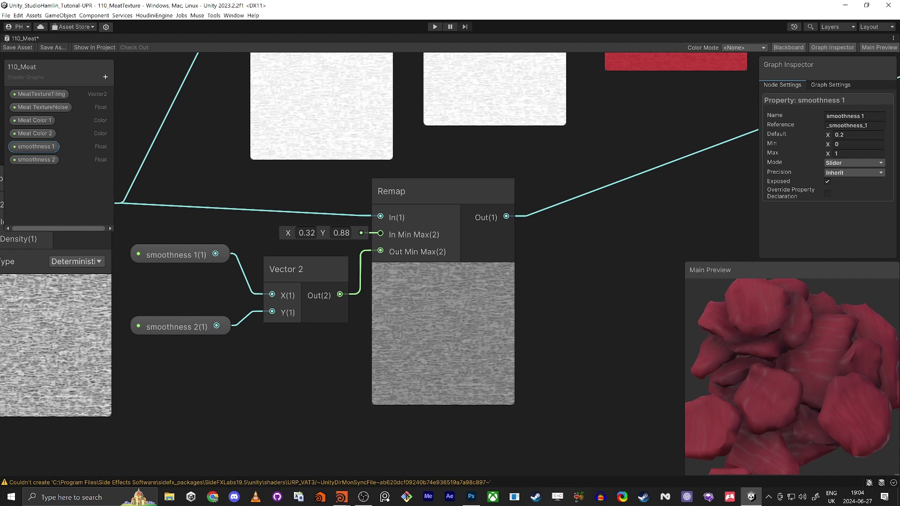
# - Add a Normal From Height node and feed its In from the smoothness Remap's output
pyautogui.moveTo(595, 270); pyautogui.dragTo(585, 277, button='middle')
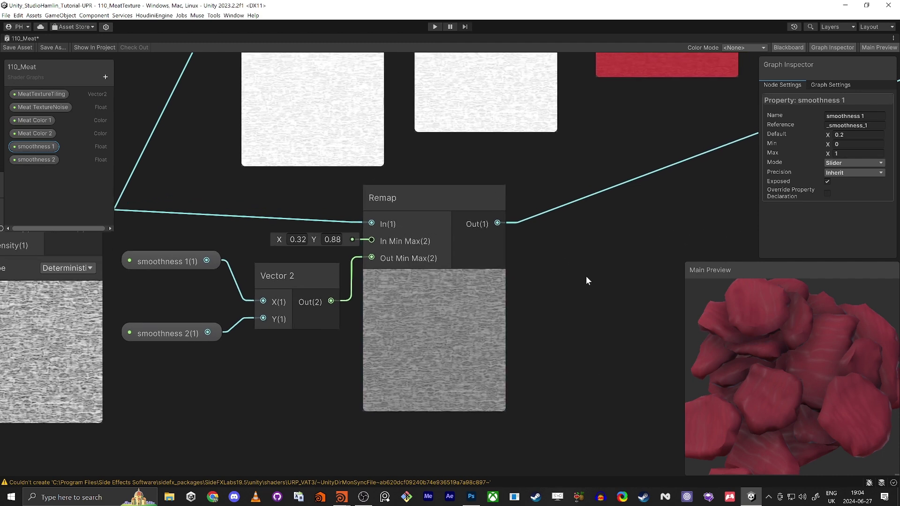
pyautogui.click(565, 284)
pyautogui.press('space')
pyautogui.write('norma')
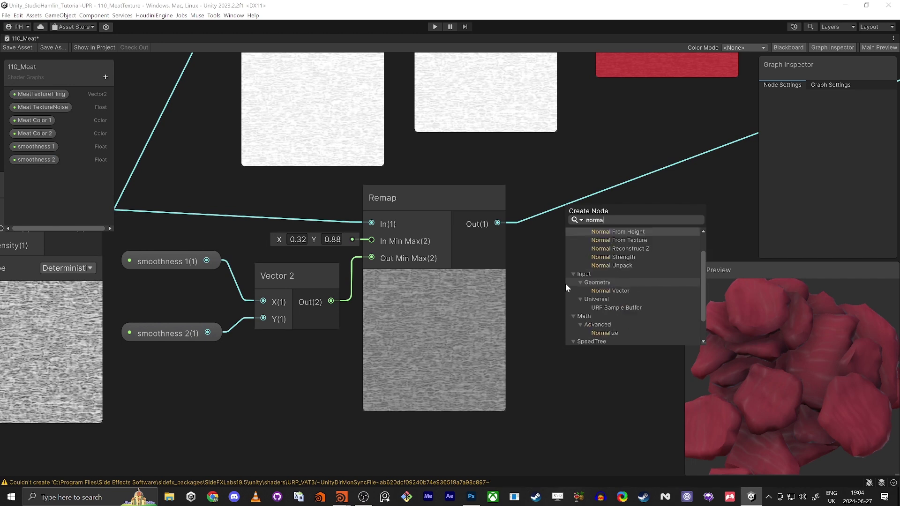
pyautogui.press('Return')
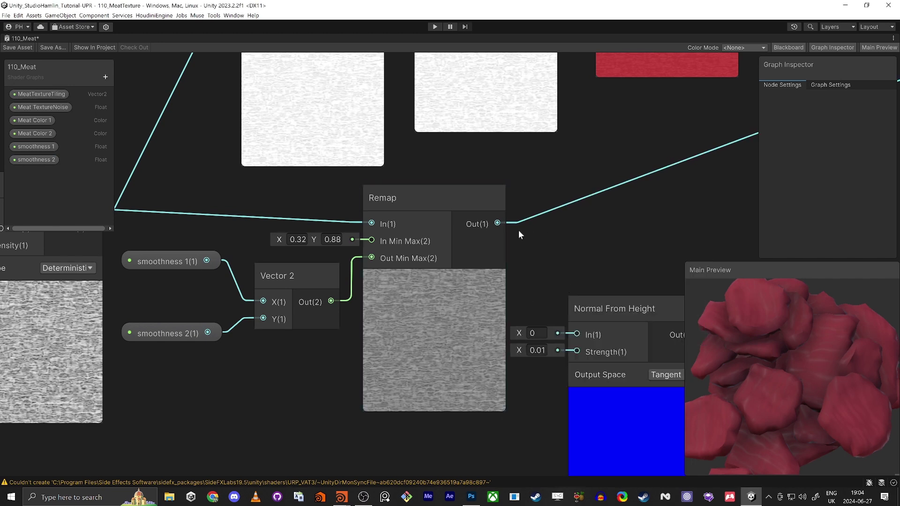
pyautogui.moveTo(497, 223); pyautogui.dragTo(576, 334)
# - Connect the Normal From Height output to the Fragment's Normal (Tangent Space) input and move the node closer to the Fragment block
pyautogui.moveTo(596, 193); pyautogui.dragTo(465, 250, button='middle')
pyautogui.scroll(-2, 466, 250)
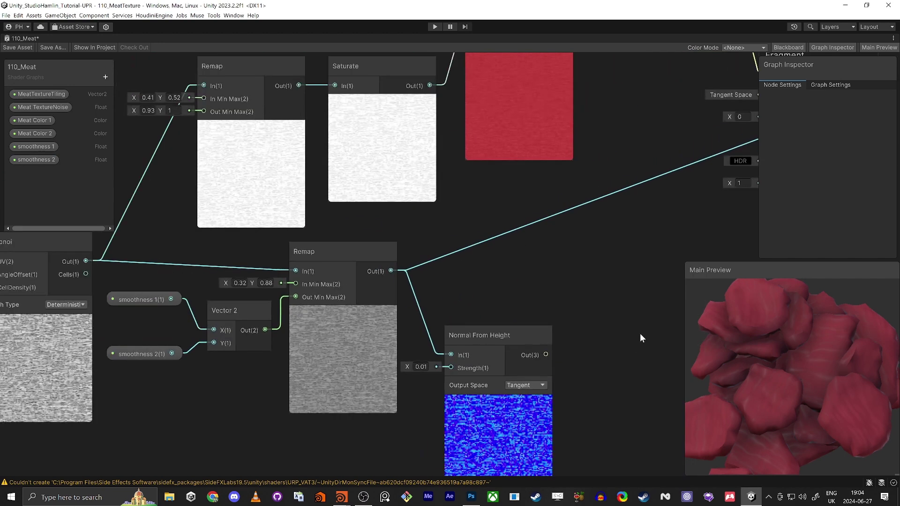
pyautogui.scroll(-4, 576, 337)
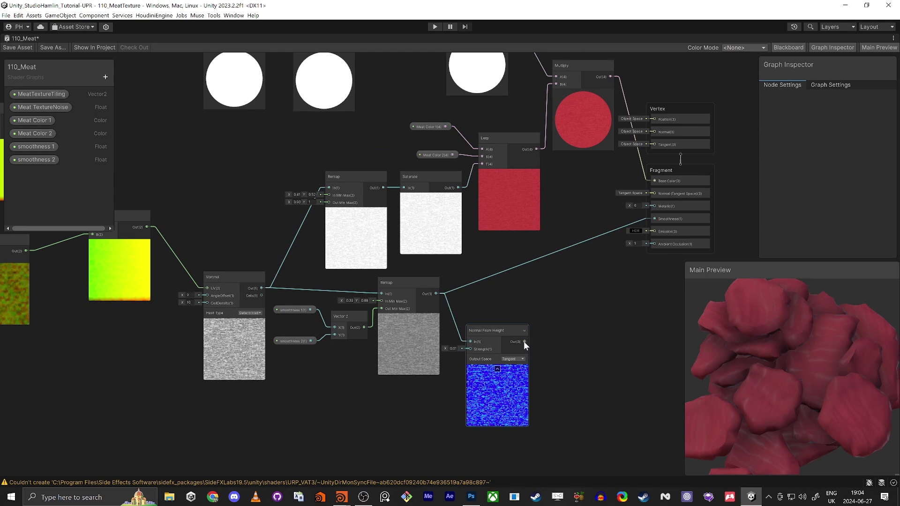
pyautogui.moveTo(525, 342); pyautogui.dragTo(650, 193)
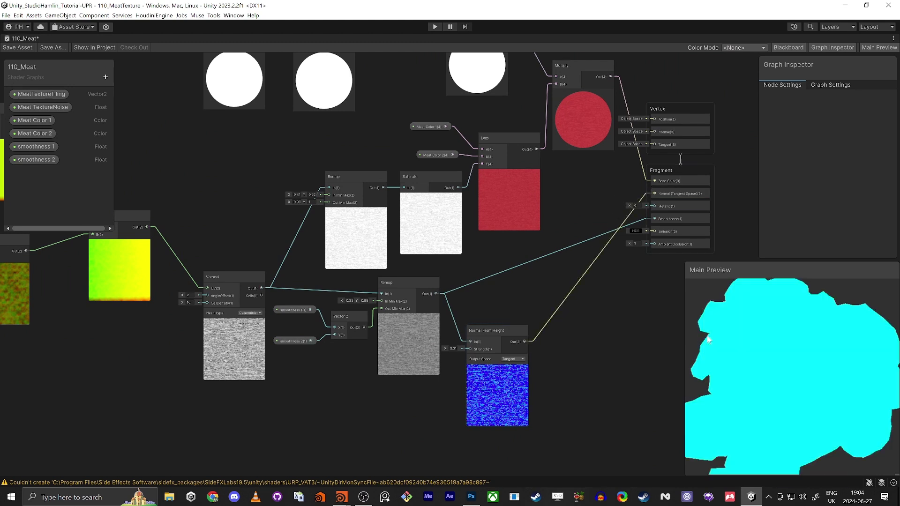
pyautogui.moveTo(761, 354); pyautogui.dragTo(779, 382)
pyautogui.moveTo(480, 331); pyautogui.dragTo(510, 312)
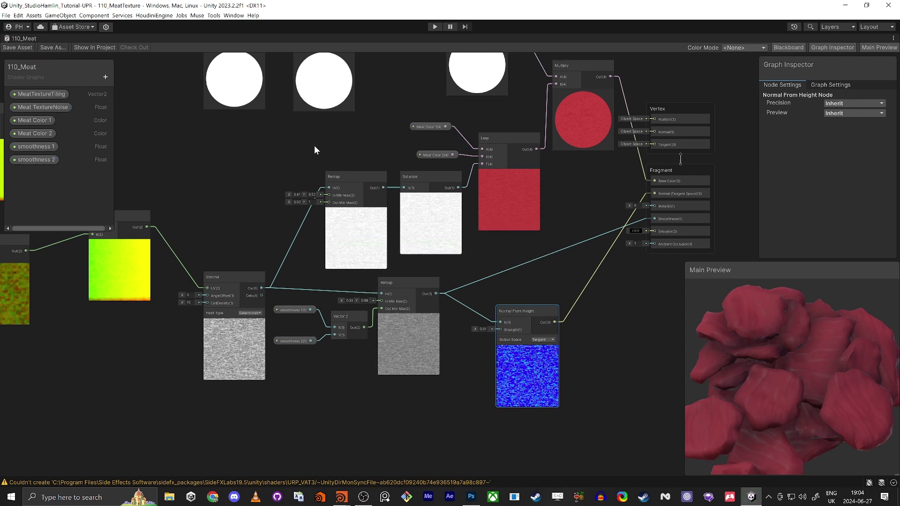
# - Restore the full editor layout, switch to the Scene view, and select the Meat object
pyautogui.moveTo(224, 189); pyautogui.dragTo(250, 230, button='middle')
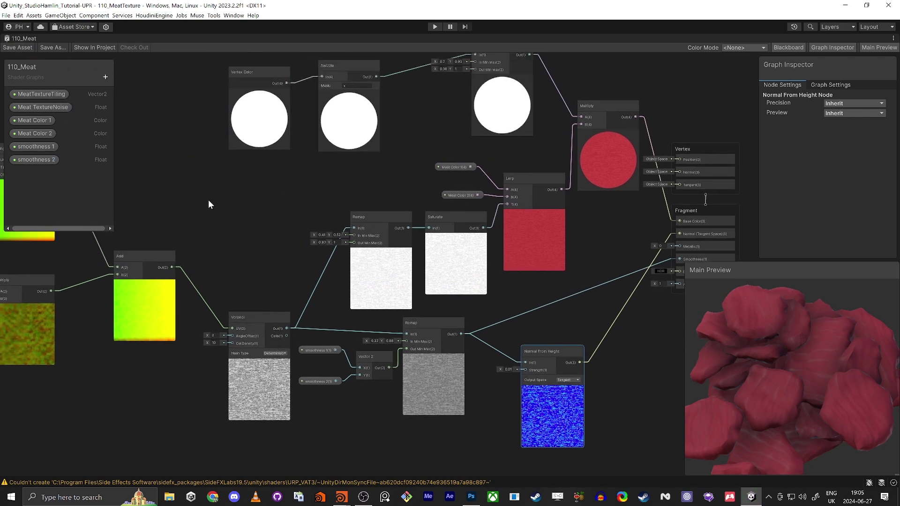
pyautogui.hotkey('shift', 'space')
pyautogui.click(244, 38)
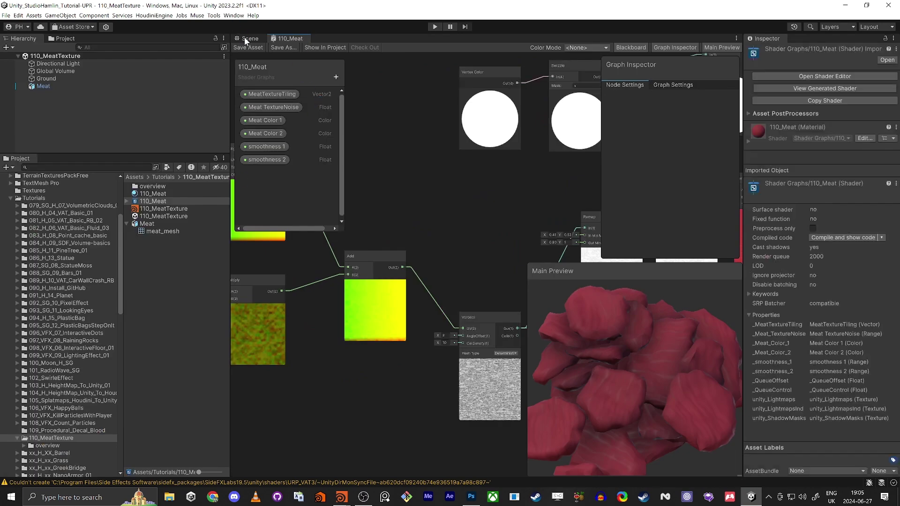
pyautogui.keyDown('alt'); pyautogui.moveTo(434, 240); pyautogui.dragTo(426, 297); pyautogui.keyUp('alt')
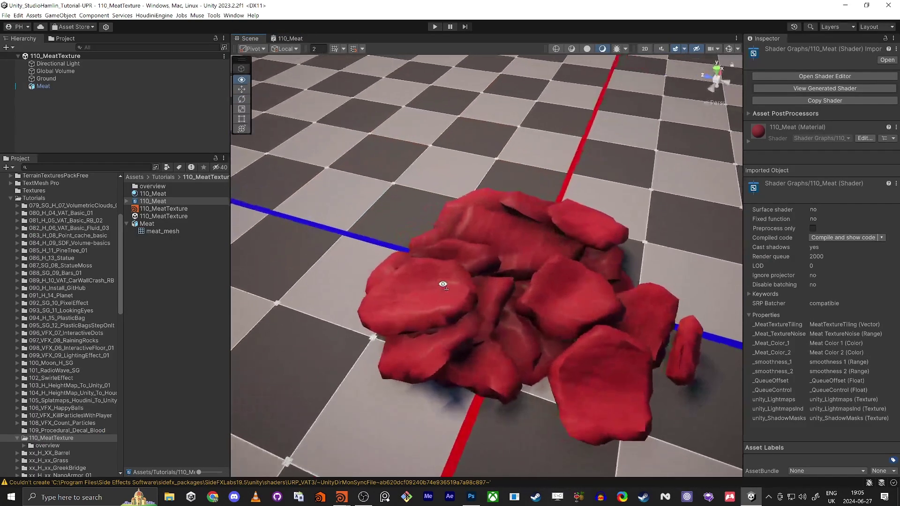
pyautogui.click(425, 296)
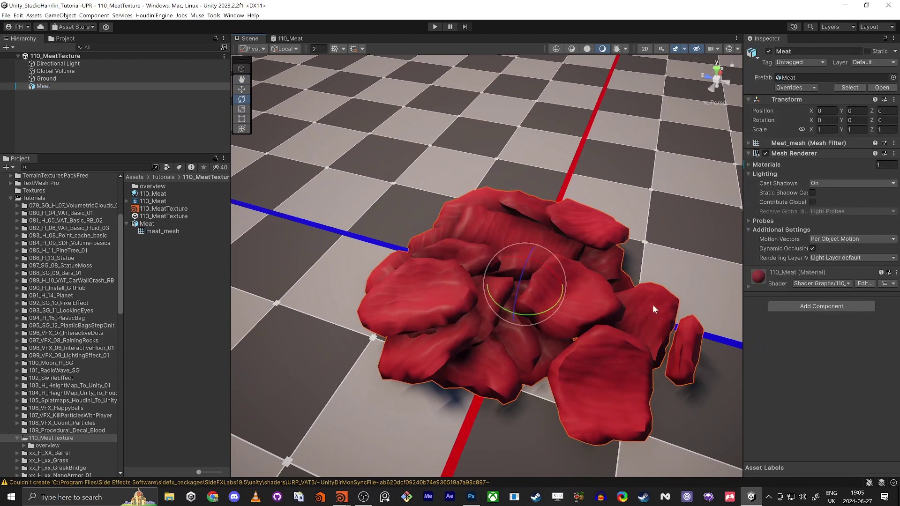
# - Expand the Meat object's 110_Meat material and set smoothness 1 to 0.298 and smoothness 2 to 0.808
pyautogui.click(747, 285)
pyautogui.moveTo(825, 370); pyautogui.dragTo(856, 382)
pyautogui.moveTo(467, 281); pyautogui.dragTo(541, 322, button='right')
pyautogui.scroll(3, 545, 325)
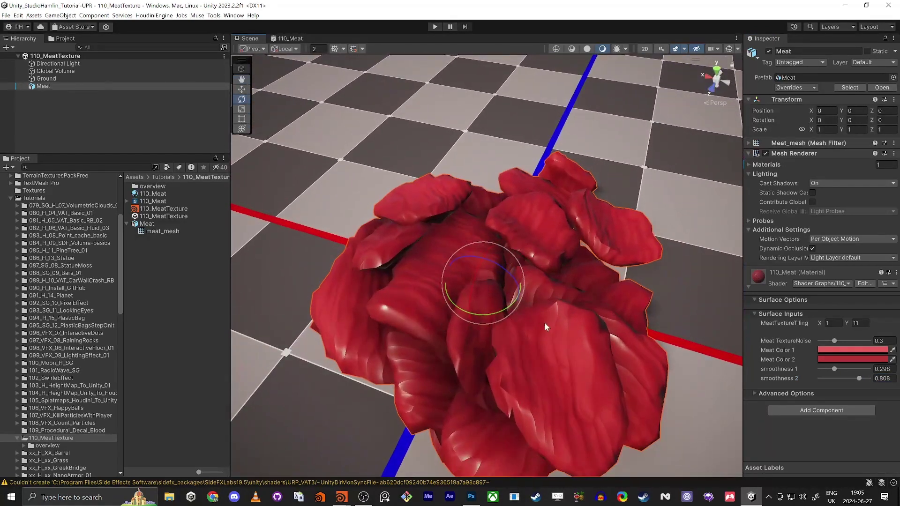
# - Change the material's Meat Color 2 to a darker red
pyautogui.click(847, 359)
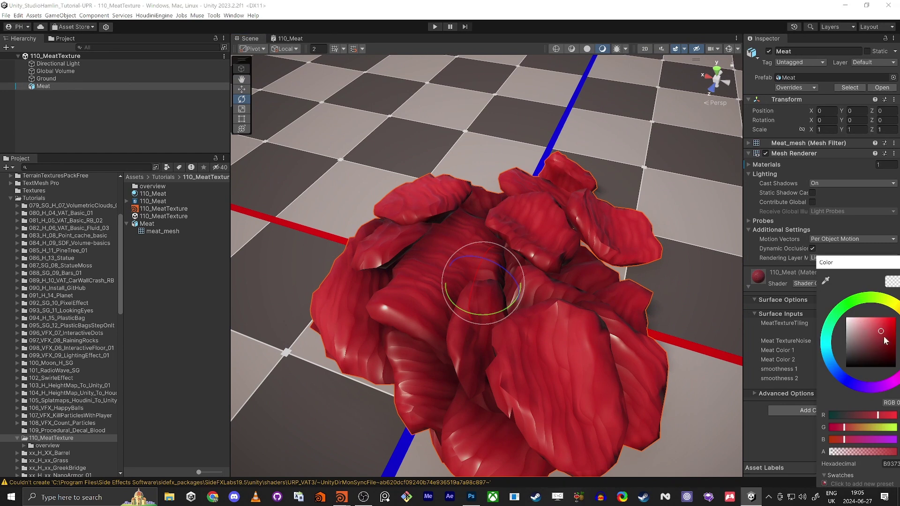
pyautogui.moveTo(886, 341)
pyautogui.mouseDown()
pyautogui.moveTo(885, 353)
pyautogui.moveTo(884, 344)
pyautogui.mouseUp()
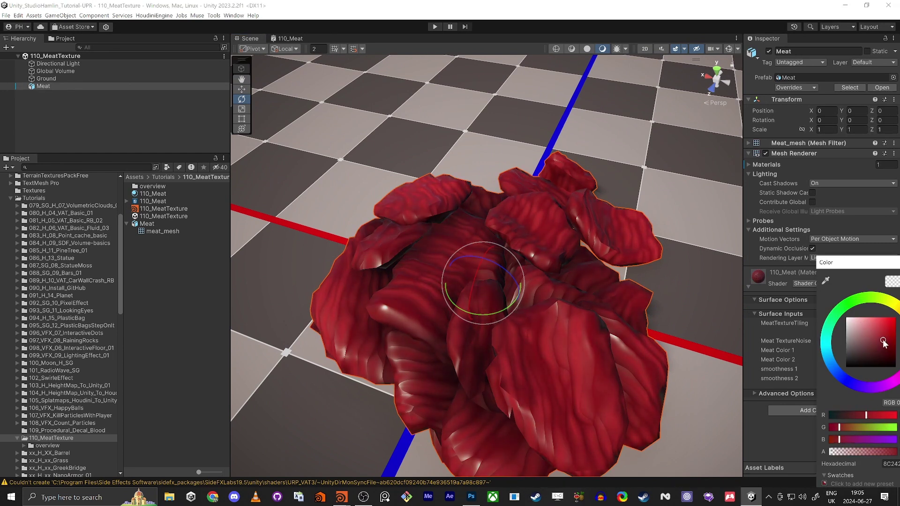
pyautogui.moveTo(879, 263); pyautogui.dragTo(799, 263)
pyautogui.click(841, 263)
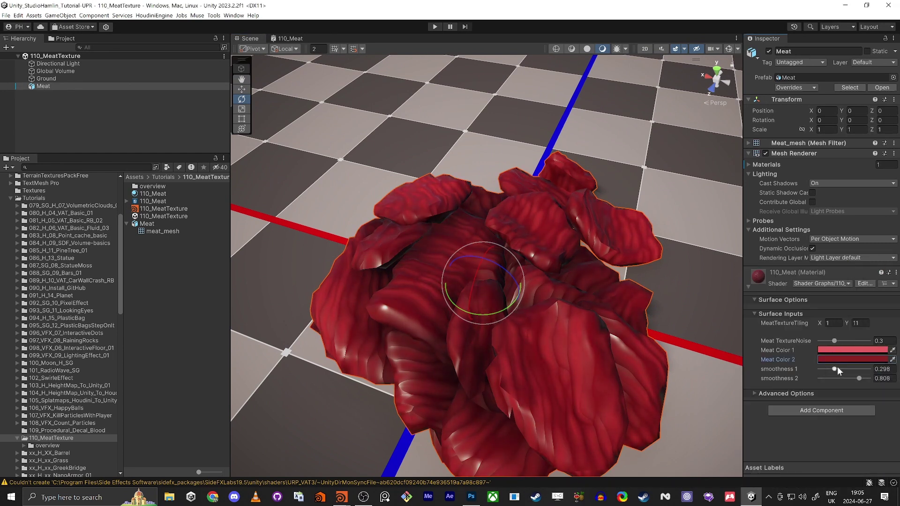
# - Change the material's Meat Color 1 to black and view the meat pile from another angle
pyautogui.click(848, 349)
pyautogui.moveTo(880, 318)
pyautogui.mouseDown()
pyautogui.moveTo(842, 344)
pyautogui.moveTo(825, 384)
pyautogui.moveTo(859, 353)
pyautogui.moveTo(864, 362)
pyautogui.moveTo(880, 322)
pyautogui.moveTo(895, 310)
pyautogui.moveTo(852, 359)
pyautogui.mouseUp()
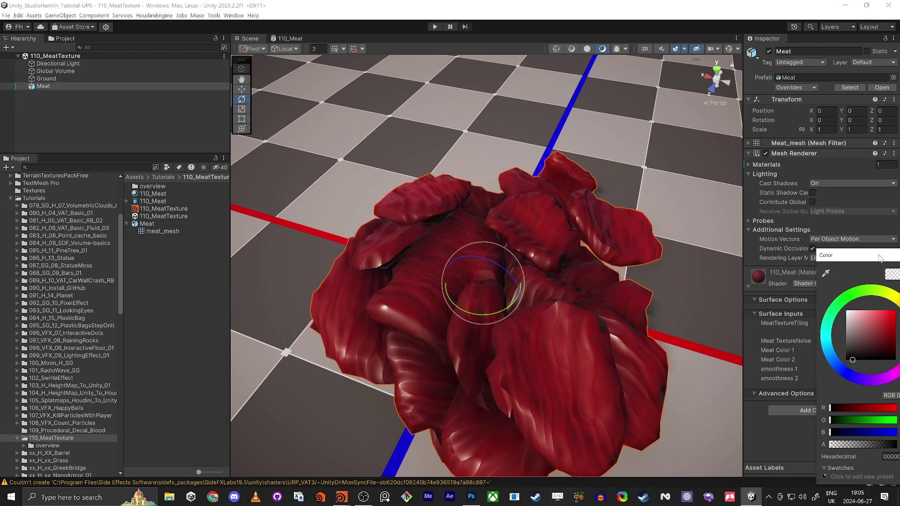
pyautogui.moveTo(873, 261); pyautogui.dragTo(839, 262)
pyautogui.click(849, 261)
pyautogui.scroll(-6, 483, 249)
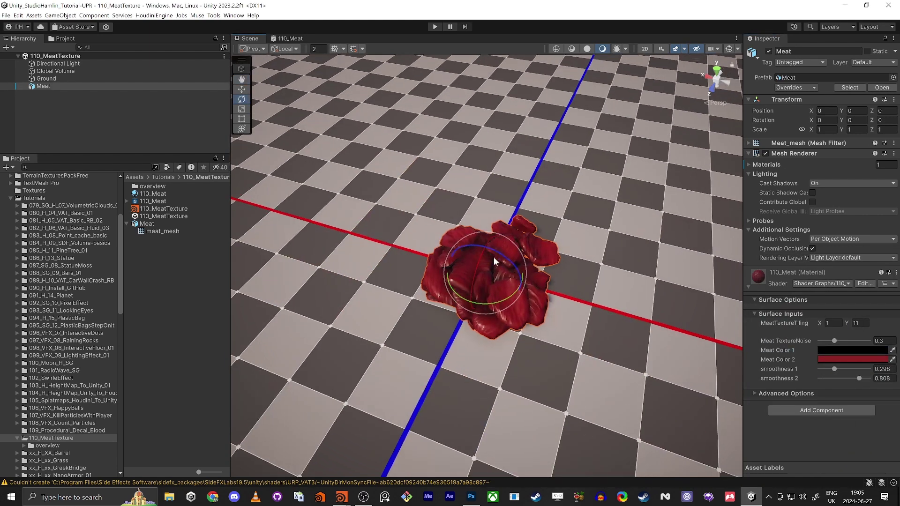
pyautogui.moveTo(496, 263); pyautogui.dragTo(358, 265, button='right')
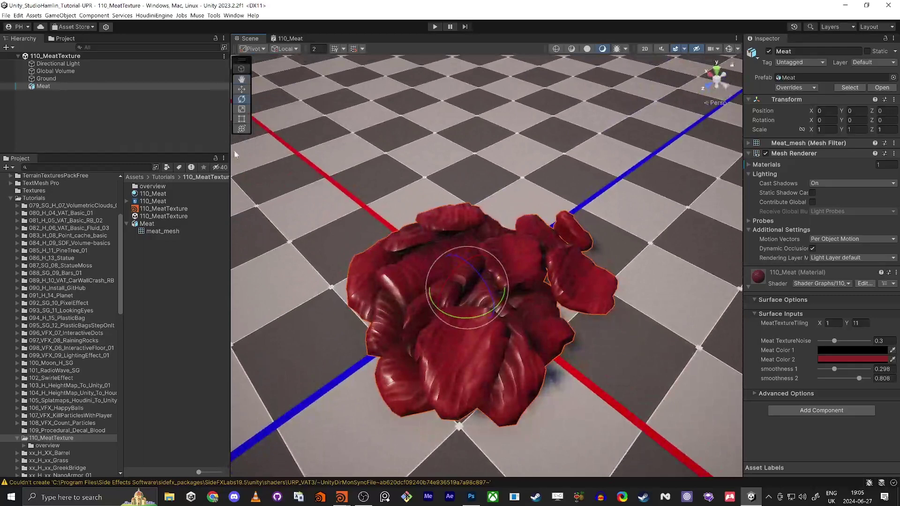
# - Deselect the Meat object and examine the meat pile's darkened colors and glossiness from several angles
pyautogui.click(412, 264)
pyautogui.moveTo(412, 263); pyautogui.dragTo(576, 383, button='right')
pyautogui.scroll(-5, 576, 389)
pyautogui.keyDown('alt'); pyautogui.moveTo(579, 392); pyautogui.dragTo(628, 322); pyautogui.keyUp('alt')
pyautogui.moveTo(627, 321); pyautogui.dragTo(367, 316, button='right')
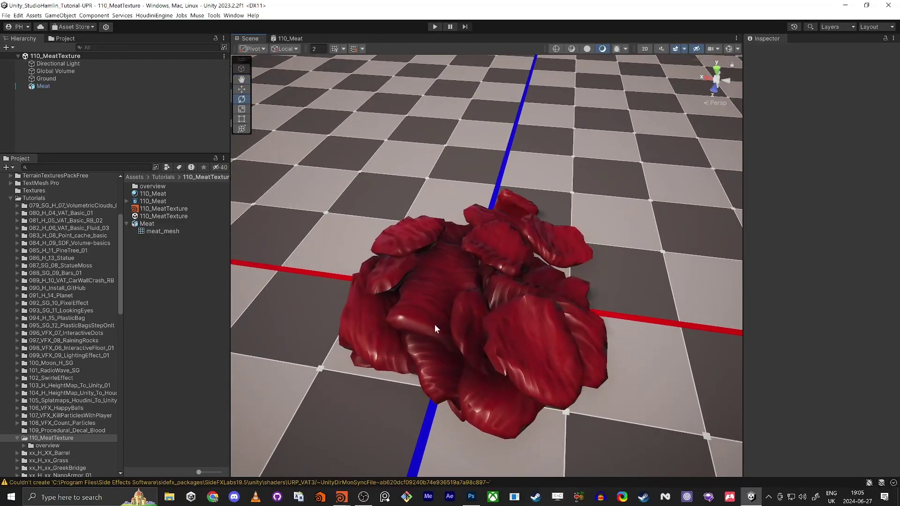
pyautogui.moveTo(436, 328); pyautogui.dragTo(404, 319, button='right')
pyautogui.keyDown('alt'); pyautogui.moveTo(403, 313); pyautogui.dragTo(544, 236); pyautogui.keyUp('alt')
pyautogui.scroll(3, 543, 235)
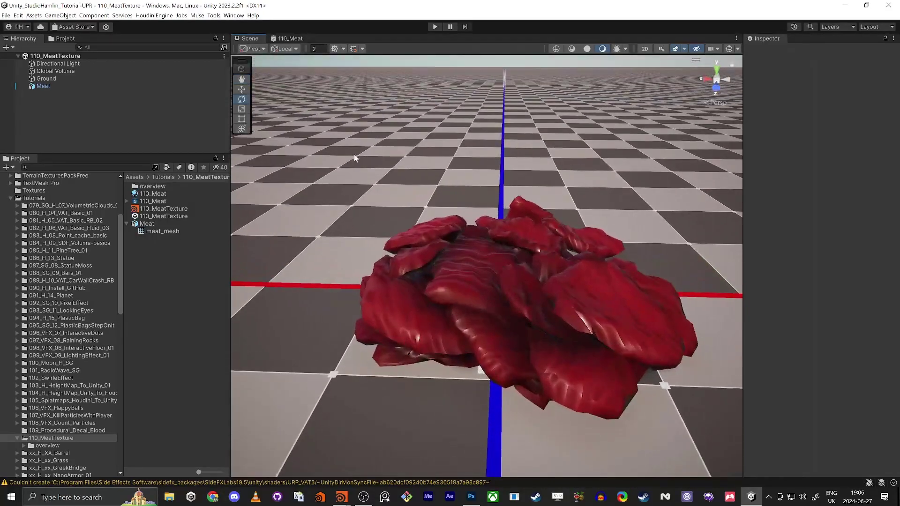
# - Show the 110_Meat shader graph maximized and nudge the Voronoi node slightly upward in the network
pyautogui.click(281, 39)
pyautogui.hotkey('shift', 'space')
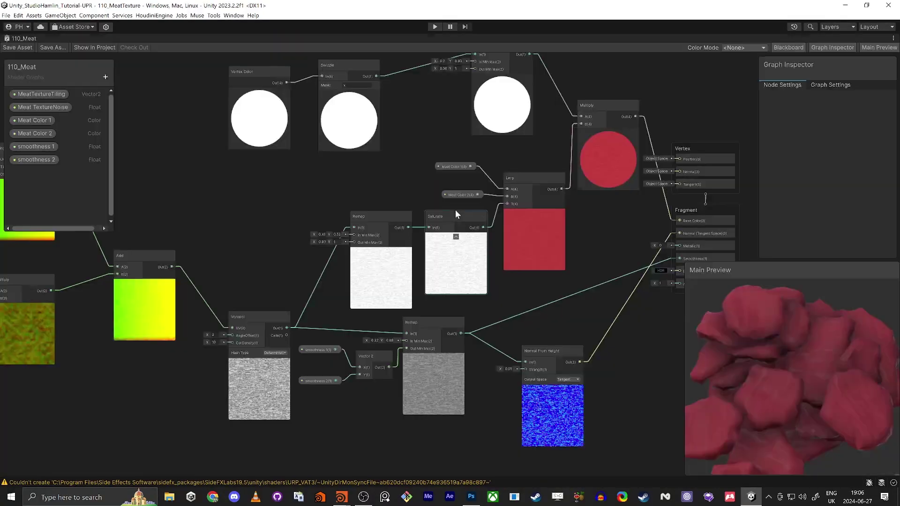
pyautogui.scroll(-4, 223, 221)
pyautogui.moveTo(230, 222); pyautogui.dragTo(382, 266, button='middle')
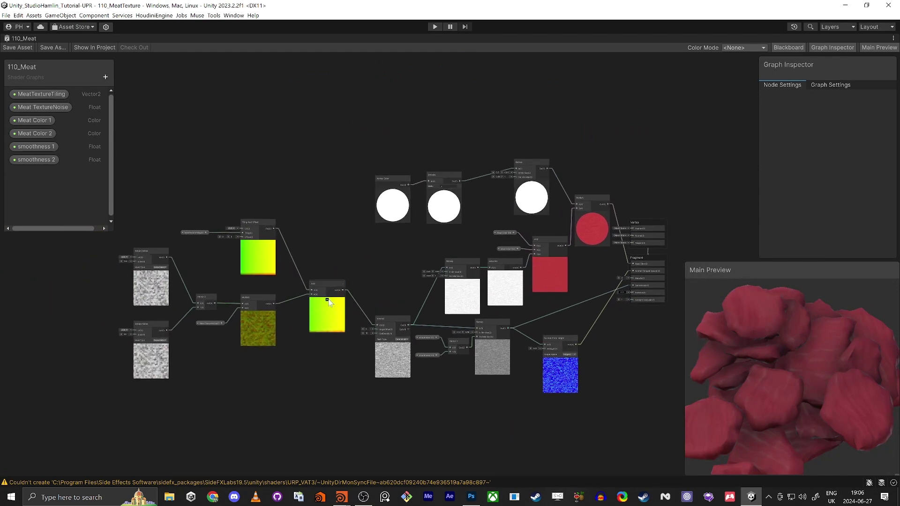
pyautogui.click(327, 282)
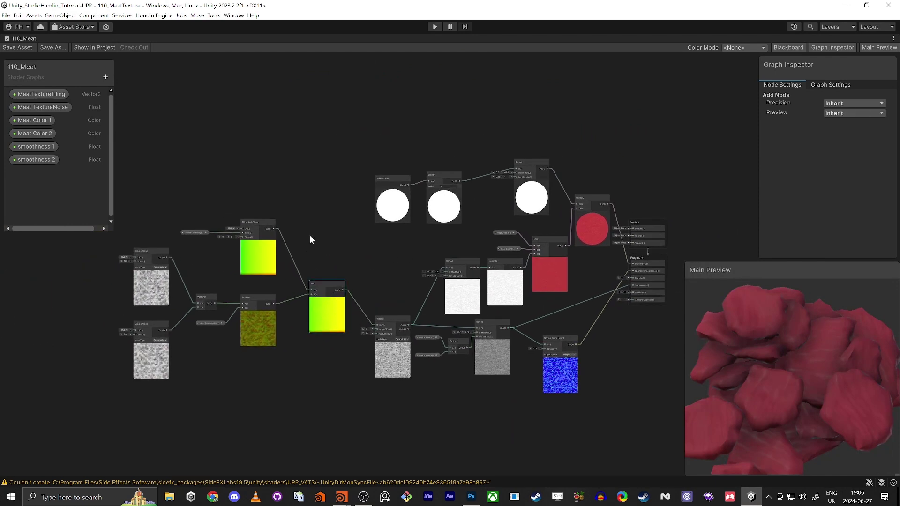
pyautogui.scroll(2, 368, 252)
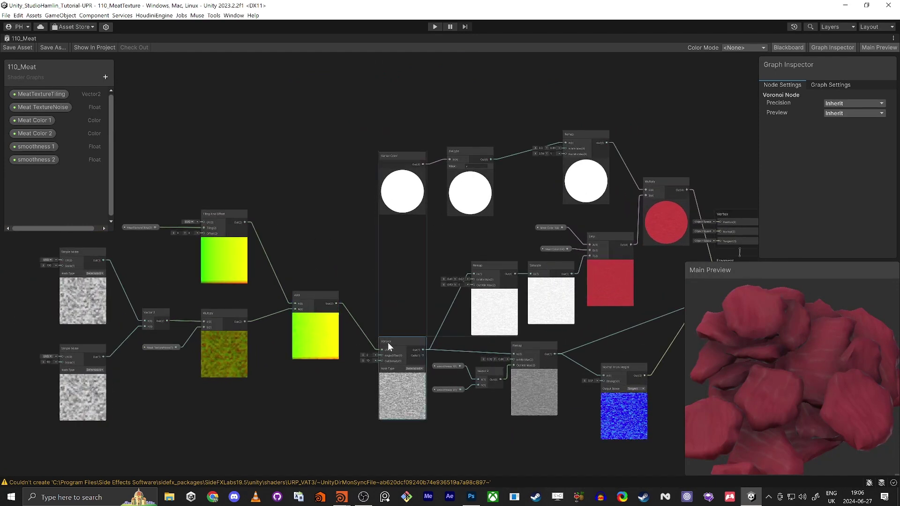
pyautogui.moveTo(387, 342); pyautogui.dragTo(398, 325)
pyautogui.scroll(3, 387, 326)
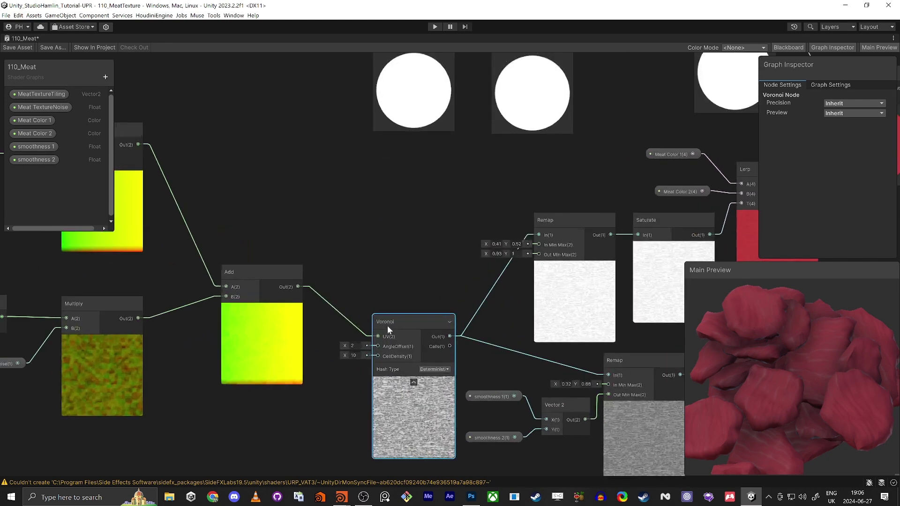
pyautogui.scroll(-1, 393, 325)
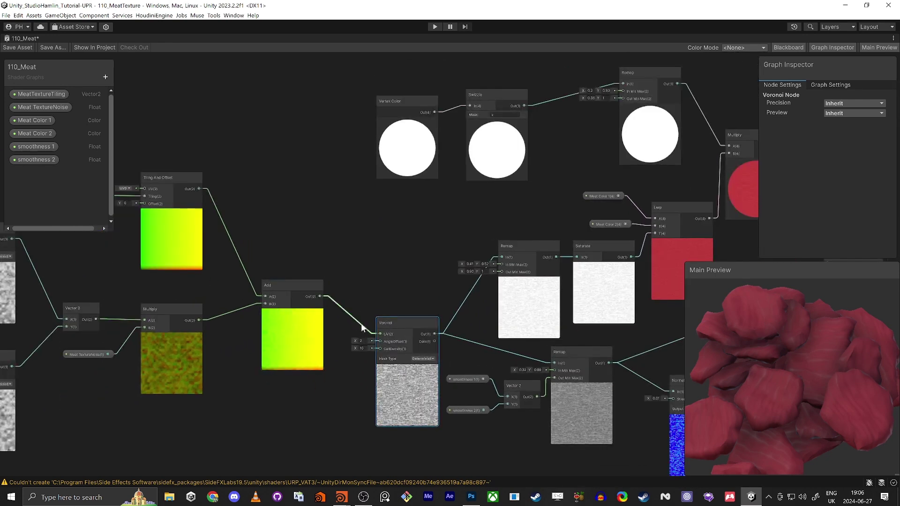
# - Shift the Tiling And Offset node slightly down and raise the Voronoi node a little
pyautogui.moveTo(361, 322); pyautogui.dragTo(424, 255, button='middle')
pyautogui.click(235, 111)
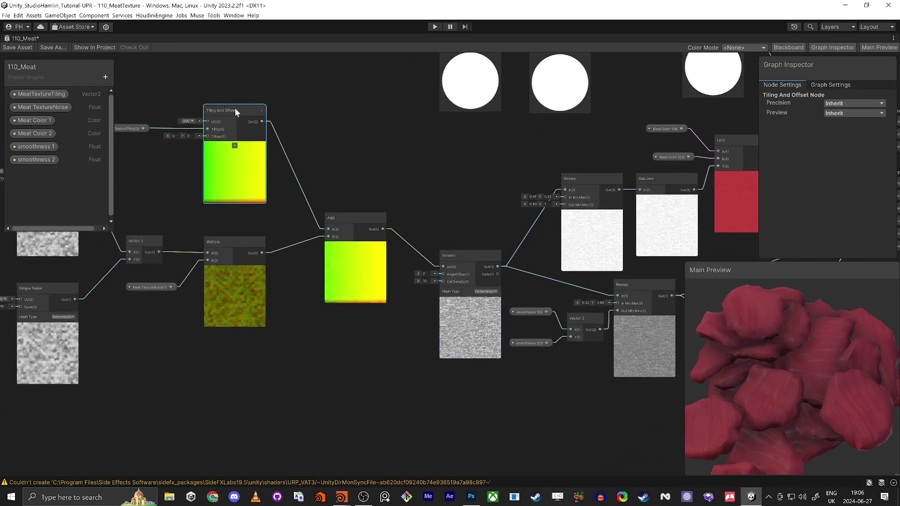
pyautogui.moveTo(234, 108); pyautogui.dragTo(240, 118)
pyautogui.moveTo(459, 256); pyautogui.dragTo(459, 251)
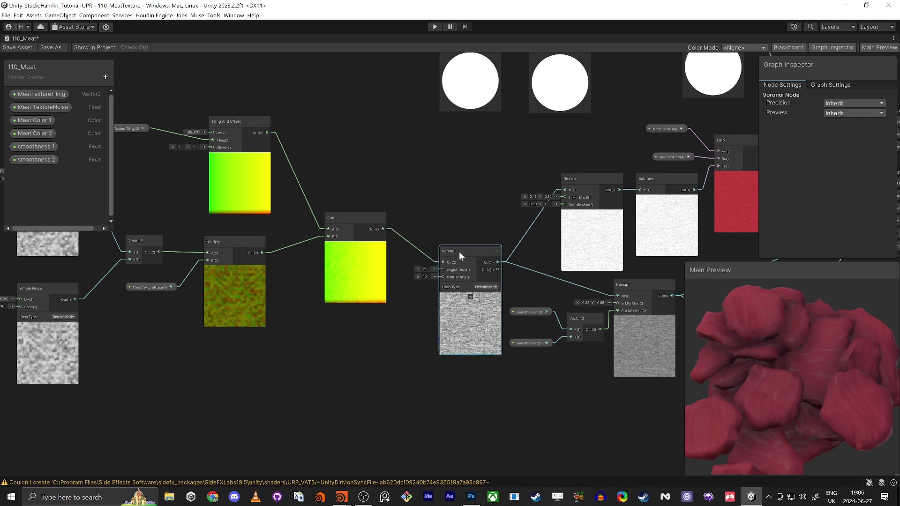
pyautogui.scroll(-1, 509, 153)
pyautogui.moveTo(509, 153); pyautogui.dragTo(553, 154, button='middle')
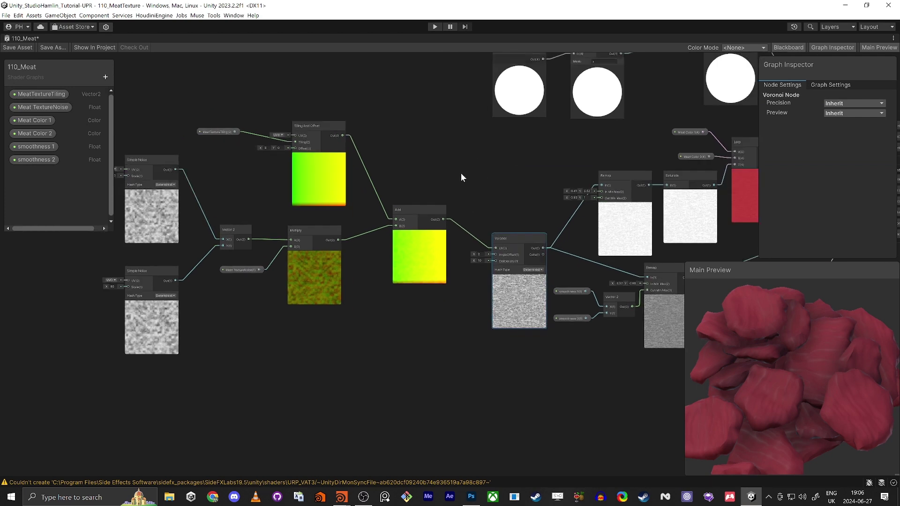
# - Check the MeatTextureTiling property's settings and move the Add node slightly closer to the Multiply node
pyautogui.click(204, 132)
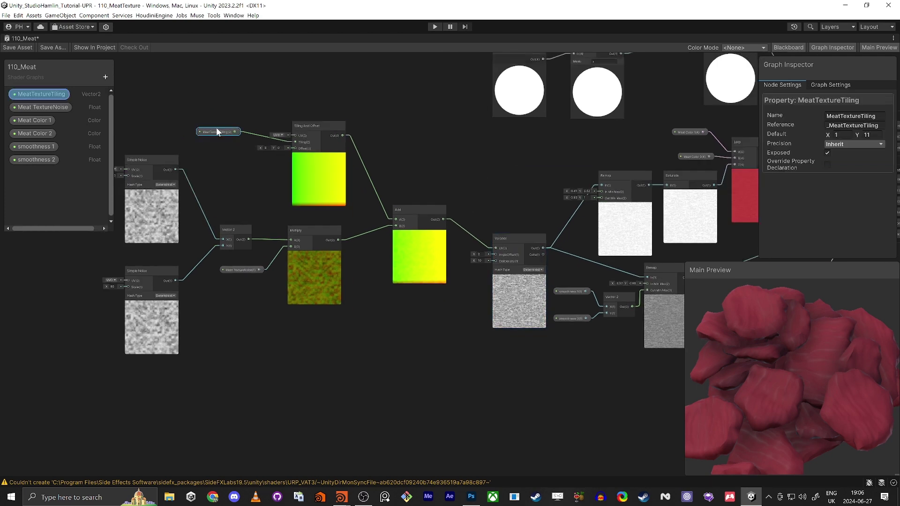
pyautogui.click(51, 95)
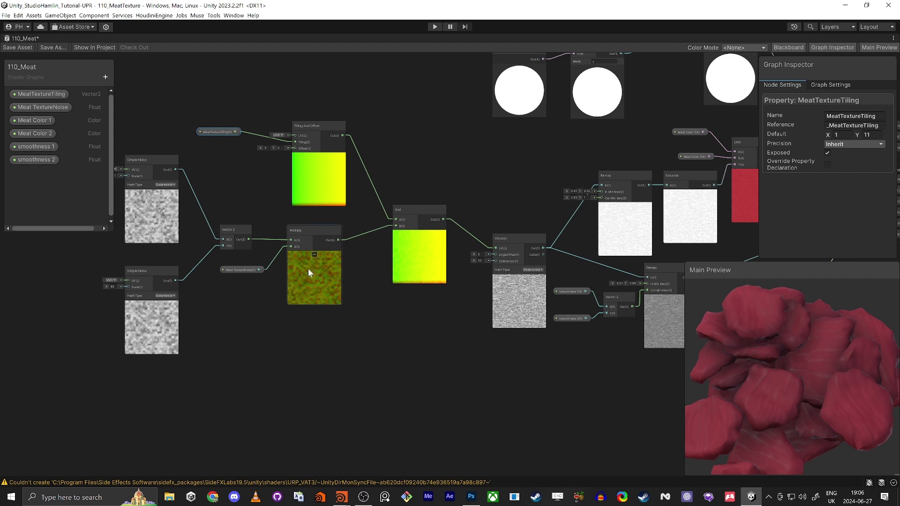
pyautogui.moveTo(413, 215); pyautogui.dragTo(403, 221)
pyautogui.moveTo(267, 233); pyautogui.dragTo(350, 210, button='middle')
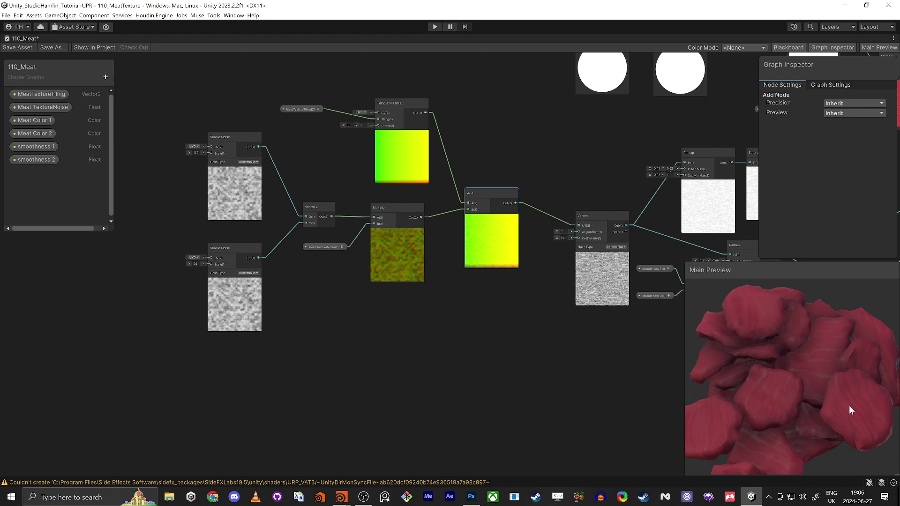
pyautogui.moveTo(606, 339); pyautogui.dragTo(301, 387, button='middle')
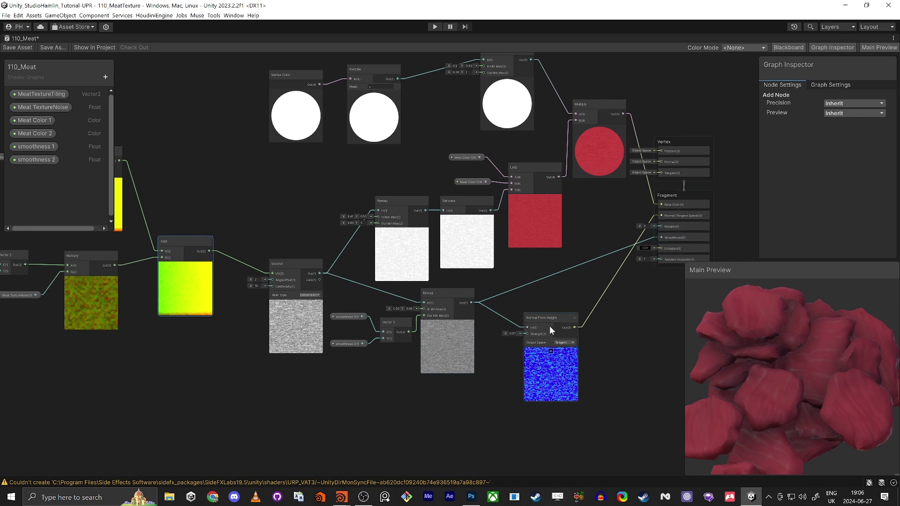
# - Save the 110_Meat shader graph asset and restore the full editor layout
pyautogui.click(24, 46)
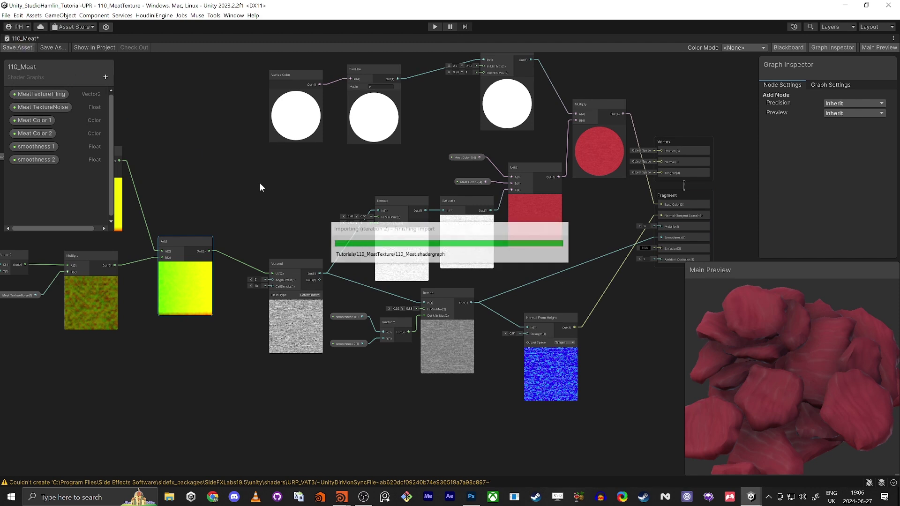
pyautogui.moveTo(261, 187); pyautogui.dragTo(264, 217, button='middle')
pyautogui.hotkey('shift', 'space')
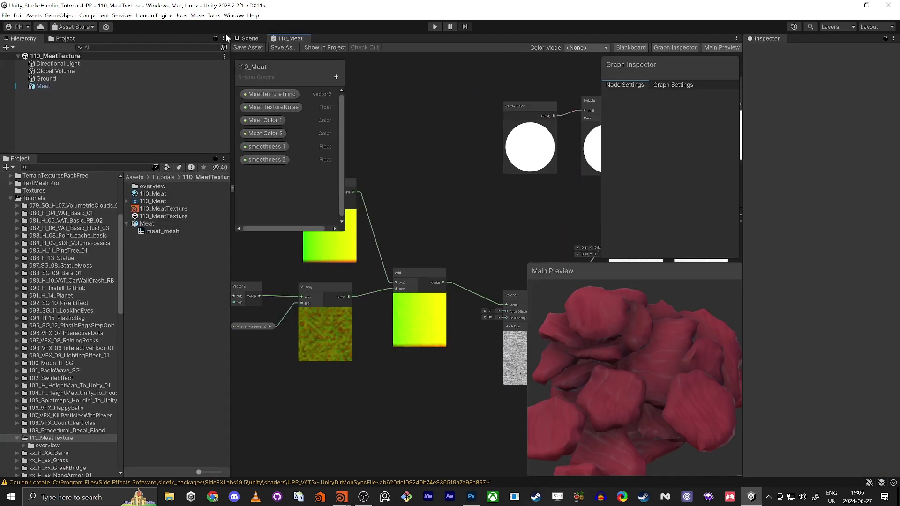
# - Return to the Scene view and examine the finished meat pile from several sides and distances
pyautogui.click(245, 39)
pyautogui.press('w')
pyautogui.moveTo(456, 236); pyautogui.dragTo(593, 351, button='right')
pyautogui.press('s')
pyautogui.press('d')
pyautogui.press('a')
pyautogui.keyDown('alt'); pyautogui.moveTo(593, 352); pyautogui.dragTo(577, 319); pyautogui.keyUp('alt')
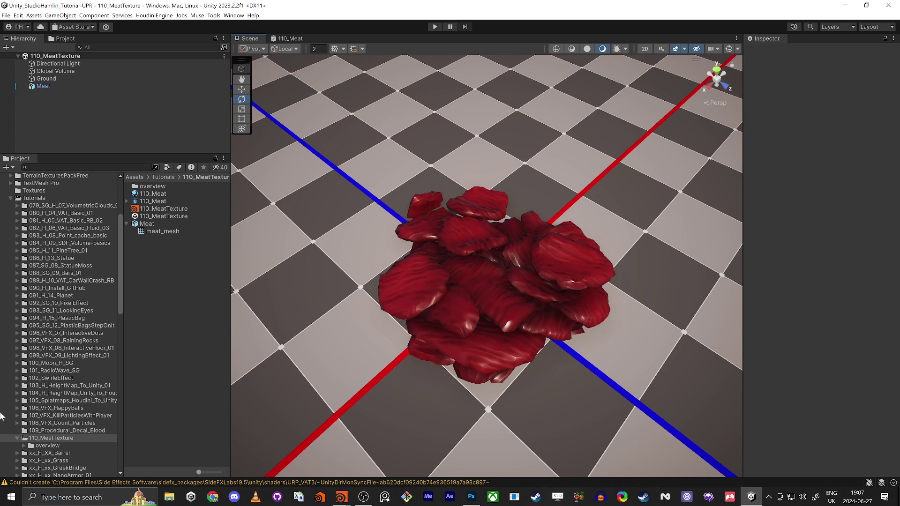
# - Add the 109_MeatTexture_overview scene from the 110_MeatTexture overview folder to the open hierarchy
pyautogui.click(90, 430)
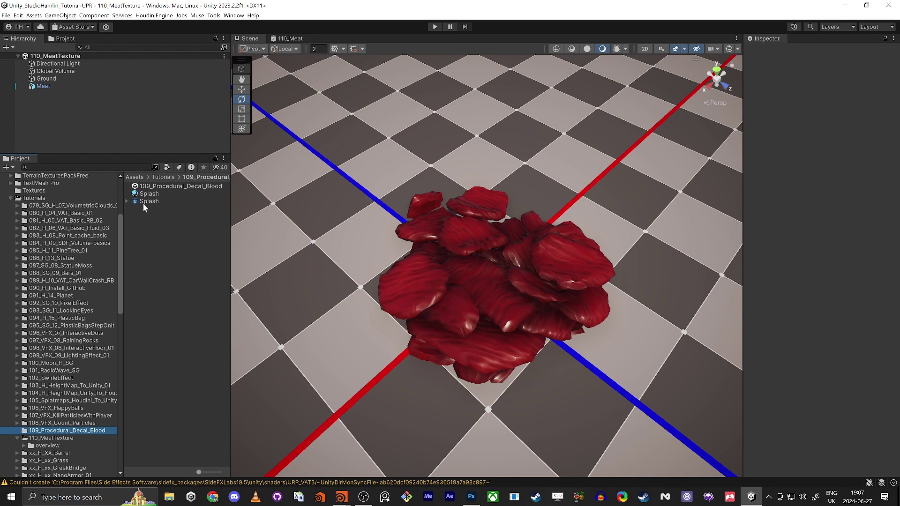
pyautogui.click(26, 447)
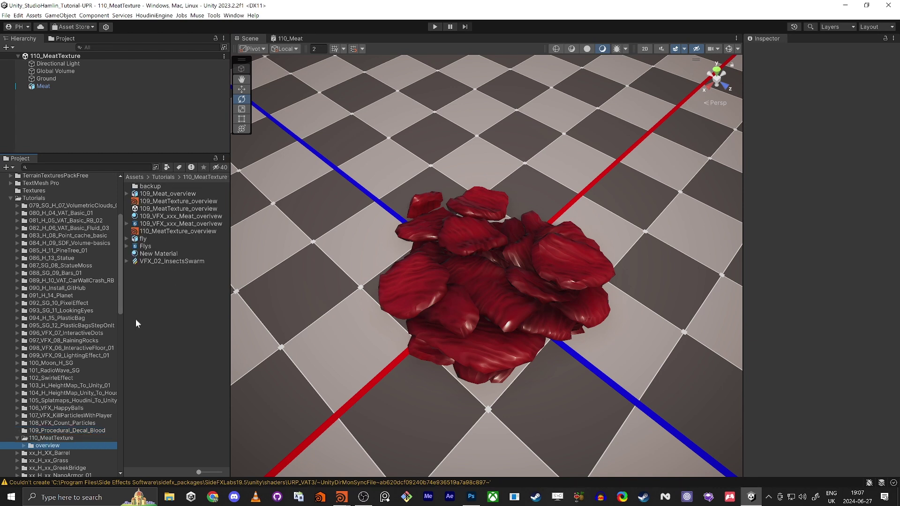
pyautogui.moveTo(149, 209); pyautogui.dragTo(70, 109)
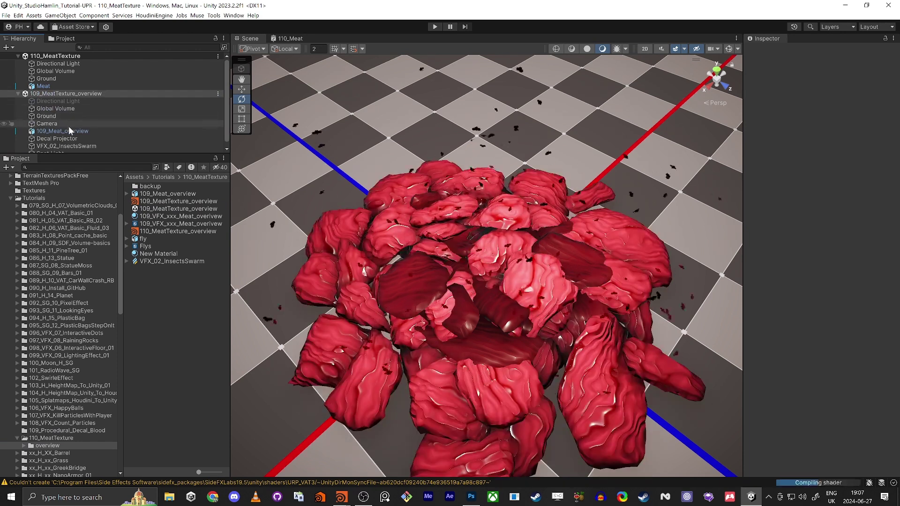
# - Remove the 109_MeatTexture_overview scene from the hierarchy and view the Meat object from a lower angle
pyautogui.scroll(-1, 57, 134)
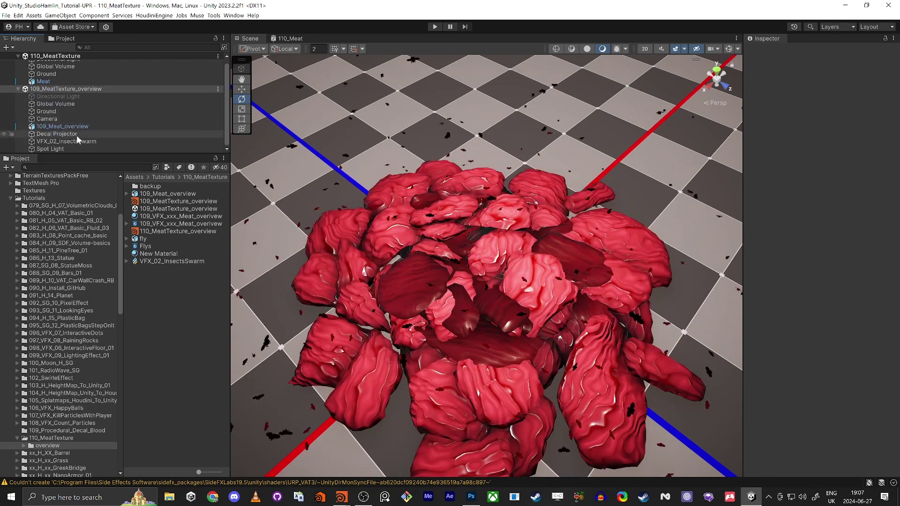
pyautogui.rightClick(57, 89)
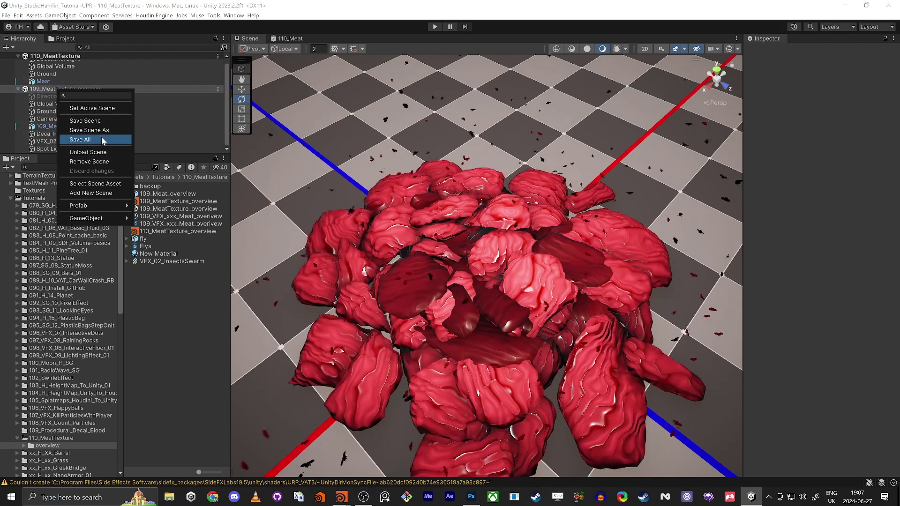
pyautogui.click(89, 161)
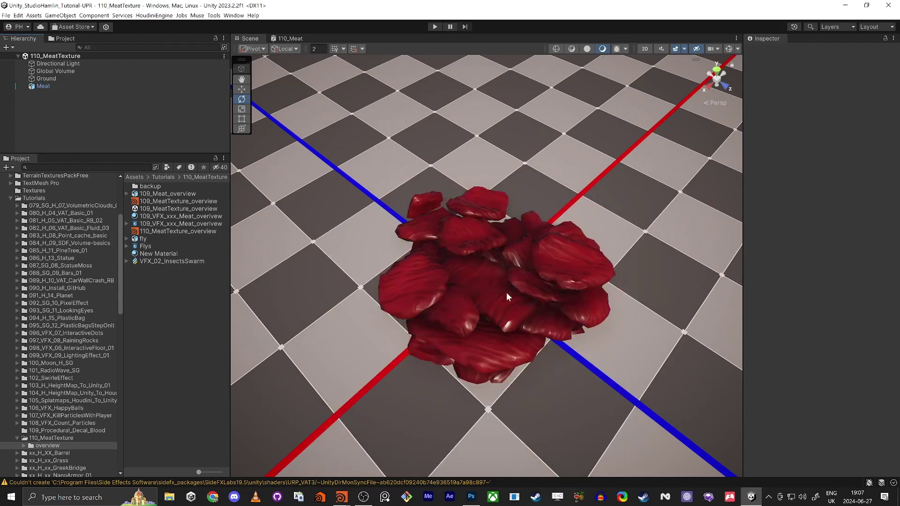
pyautogui.keyDown('alt'); pyautogui.moveTo(500, 295); pyautogui.dragTo(468, 285); pyautogui.keyUp('alt')
pyautogui.moveTo(469, 286); pyautogui.dragTo(468, 285, button='right')
pyautogui.moveTo(443, 254); pyautogui.dragTo(439, 255, button='right')
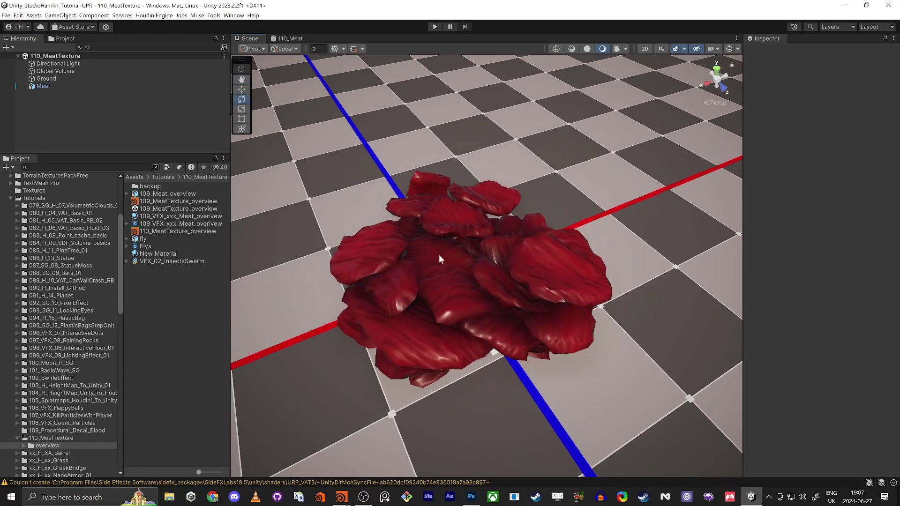